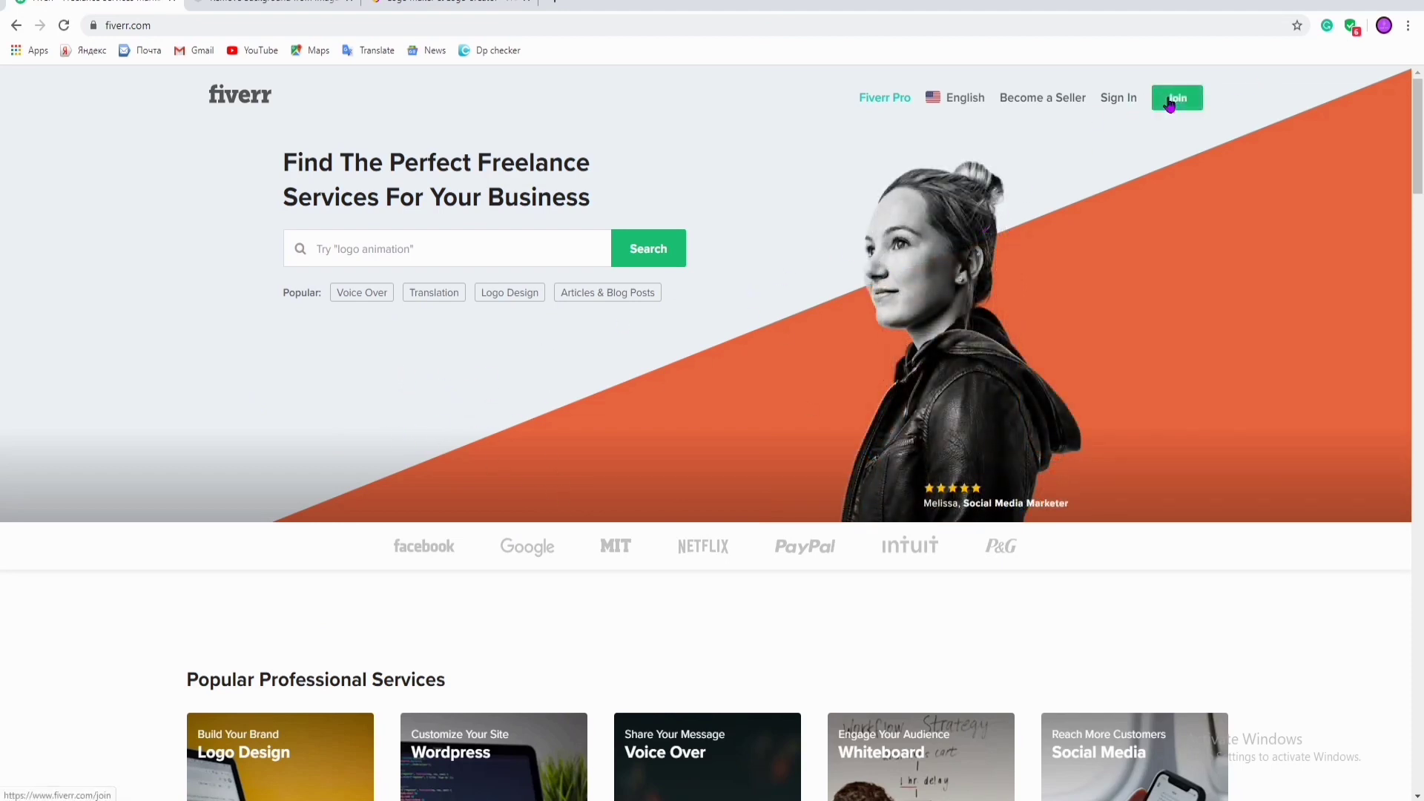
right_click(1169, 102)
left_click(1059, 153)
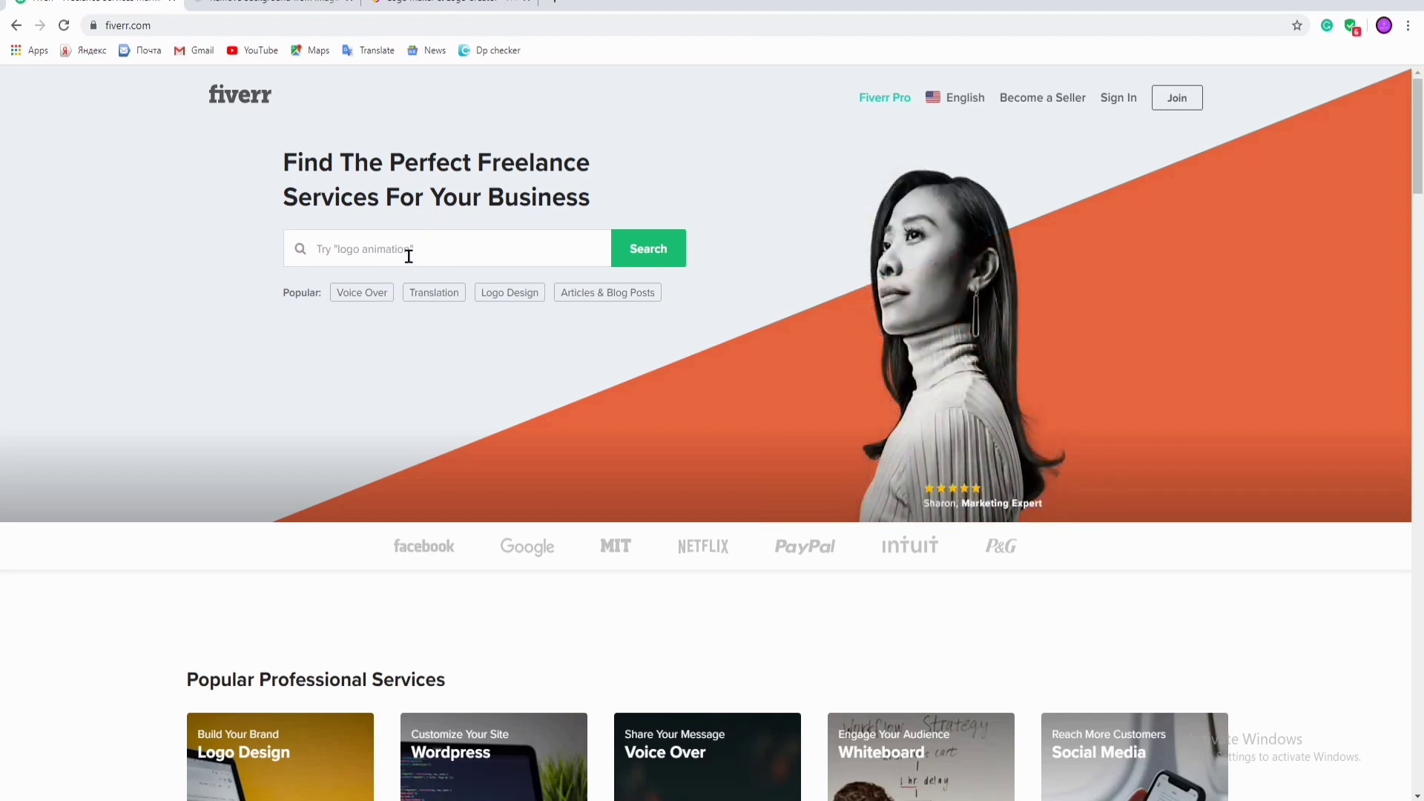
Search Fiverr for "logo design" services using the suggested search term.
left_click(409, 256)
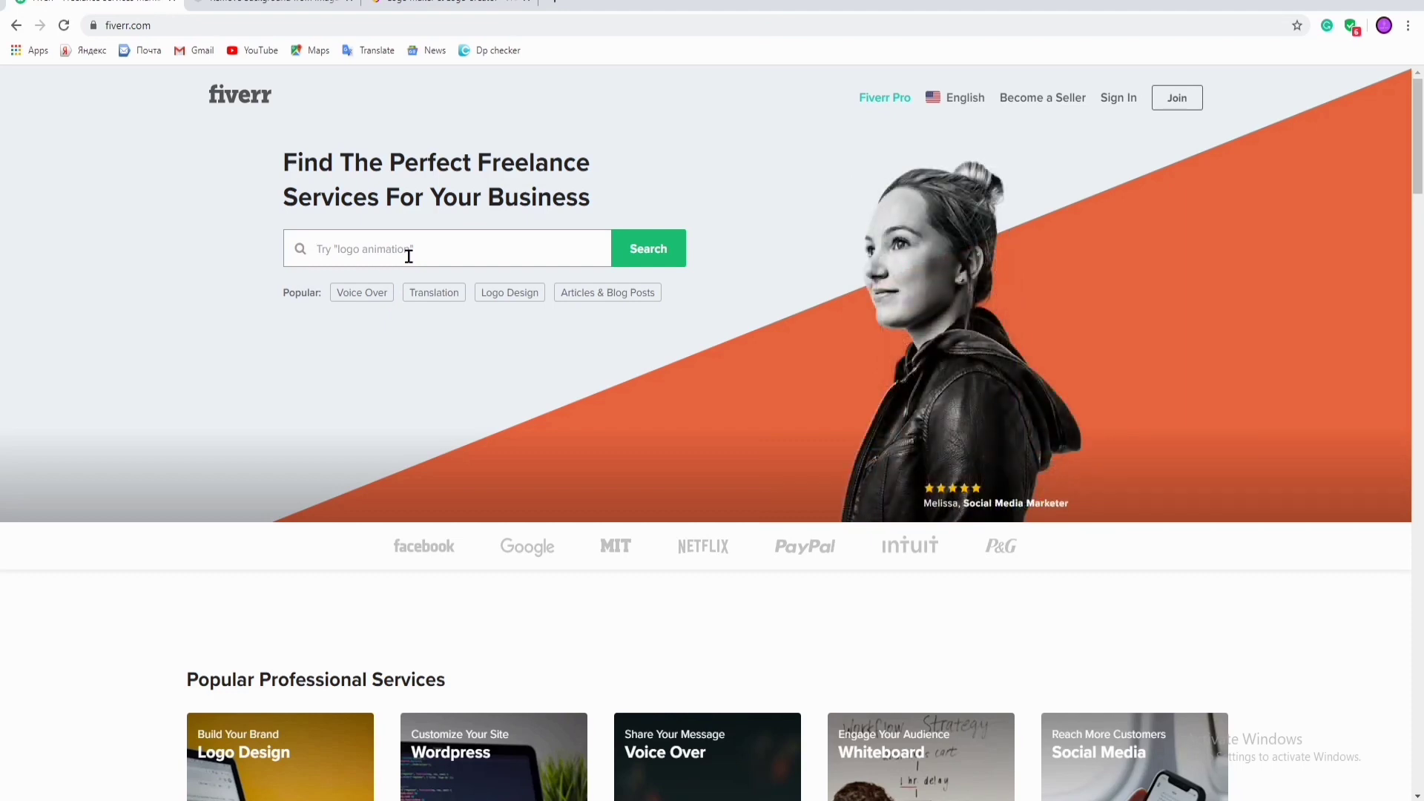
type("LOG")
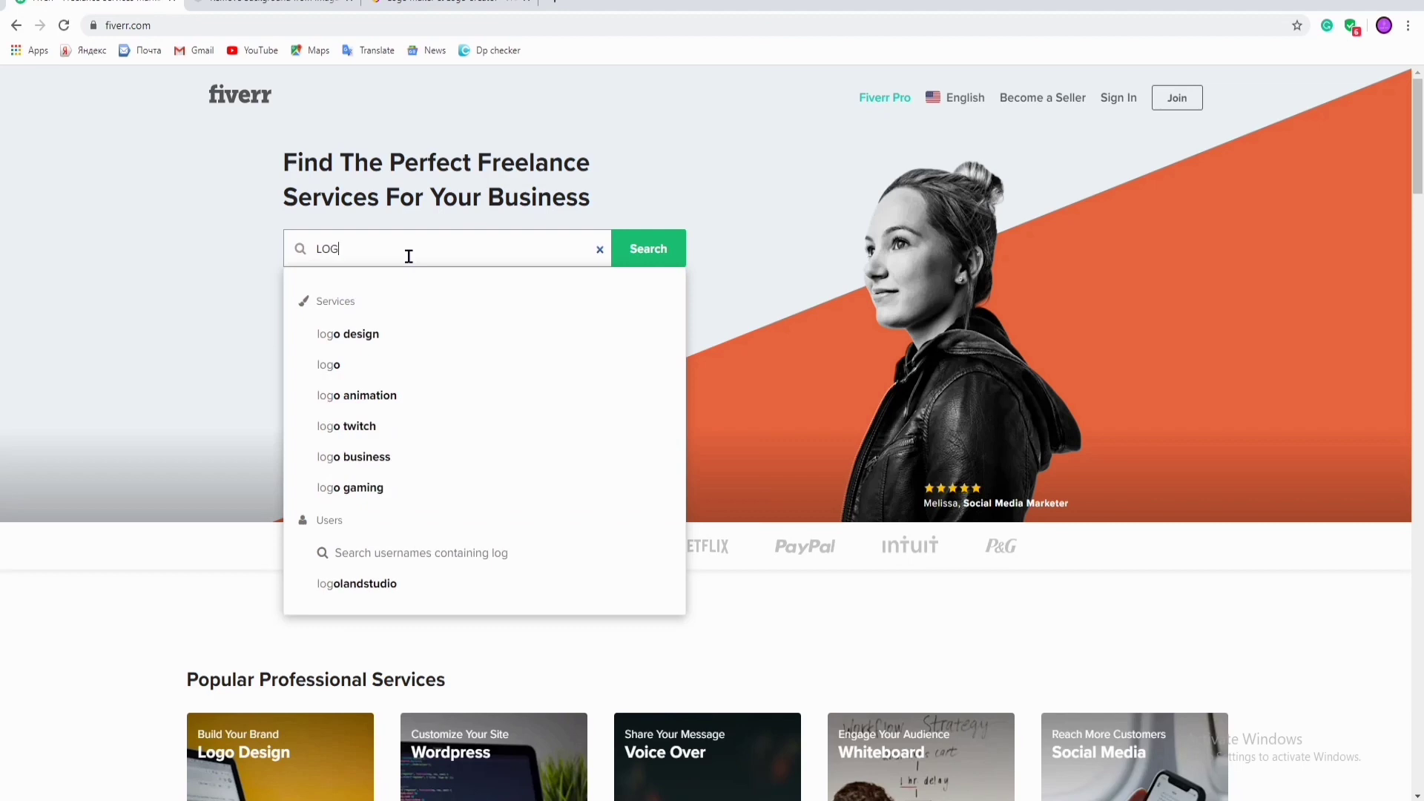
key("Down")
key("Down")
key("Down")
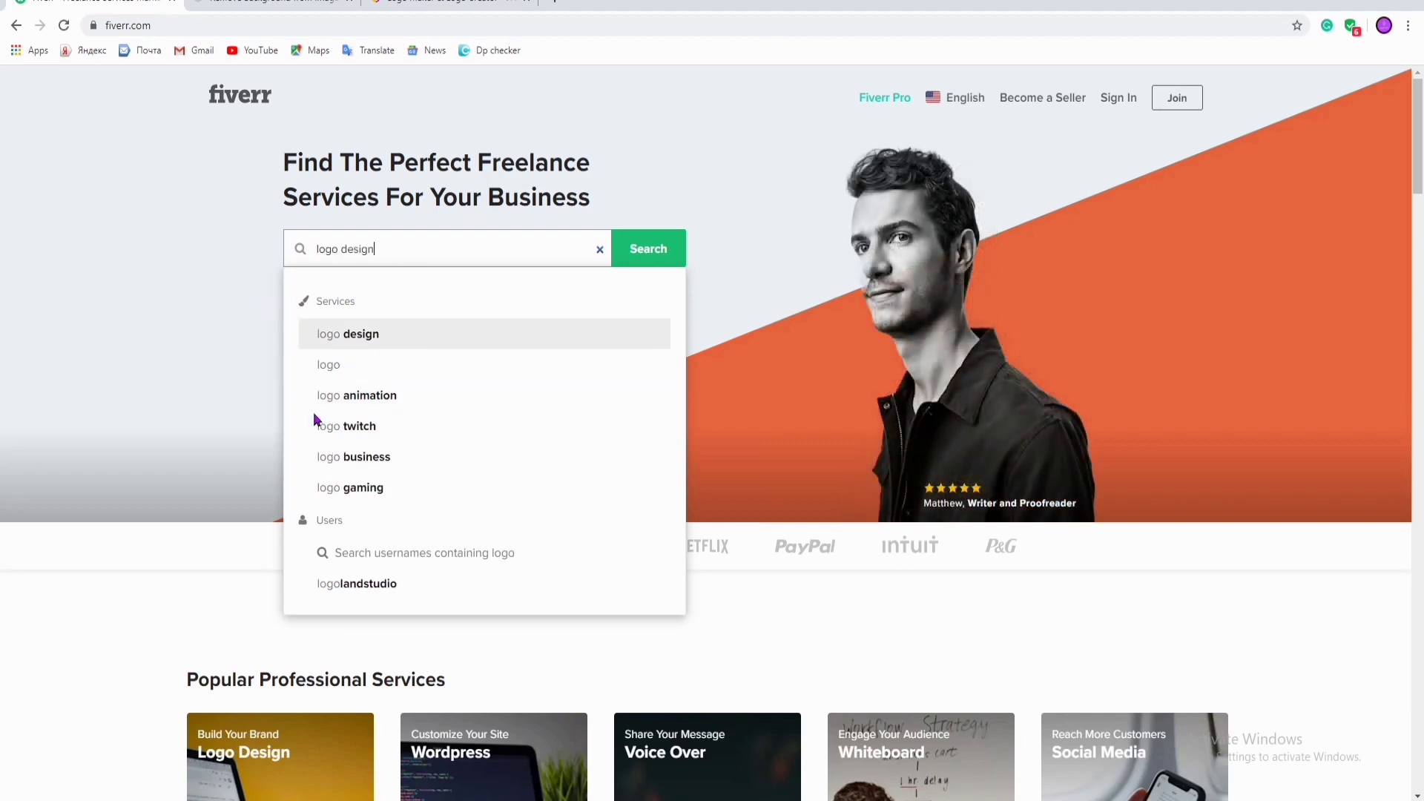
key("Up")
key("Up")
key("Down")
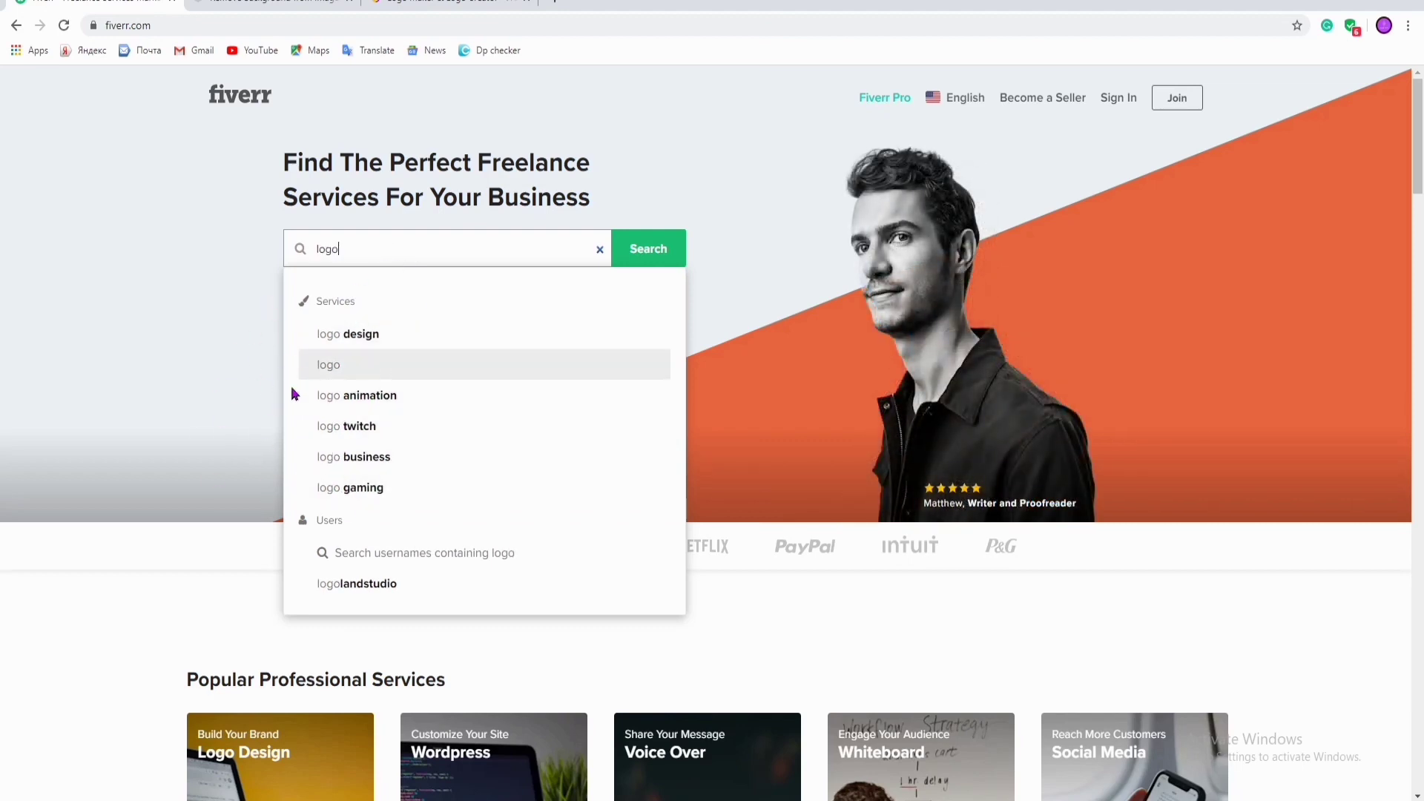
right_click(344, 343)
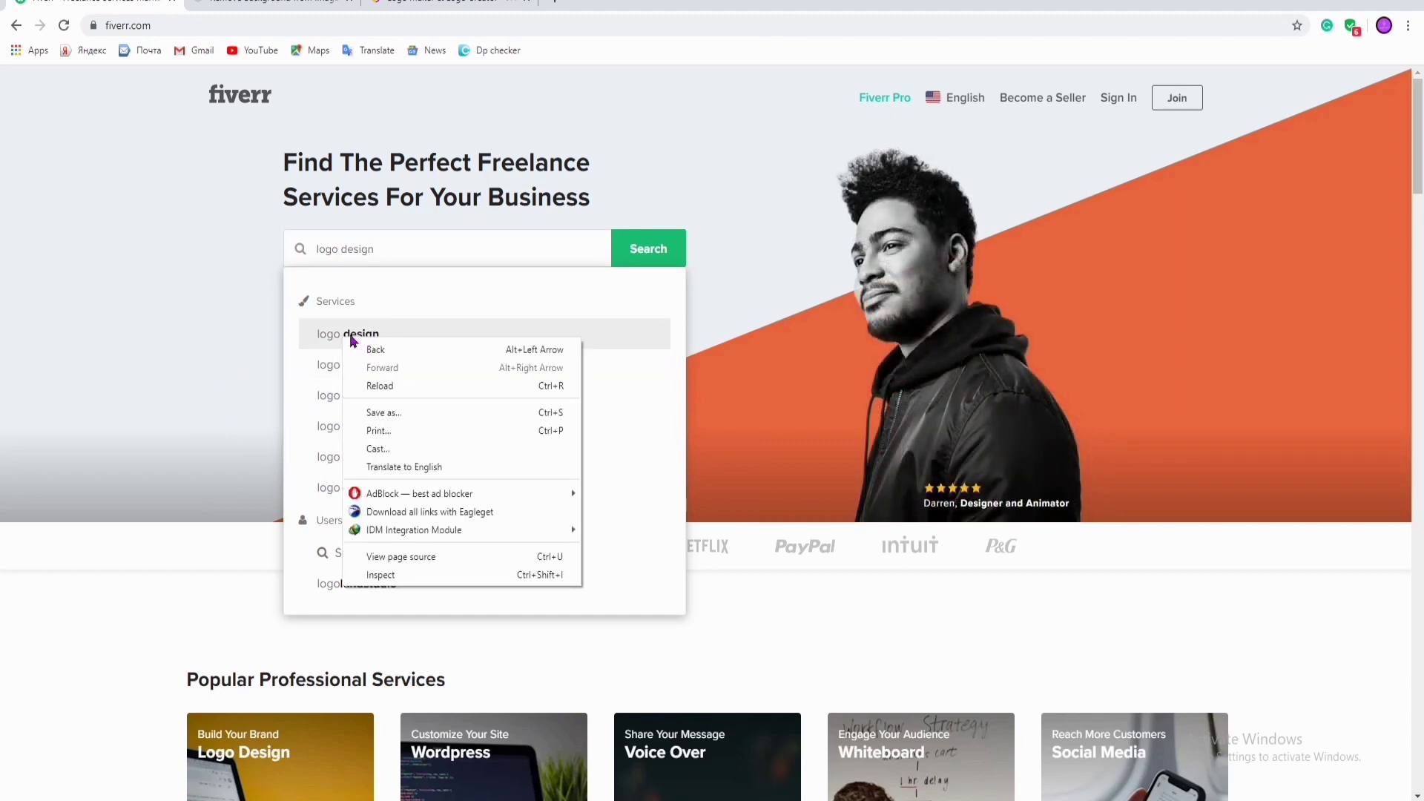
left_click(342, 338)
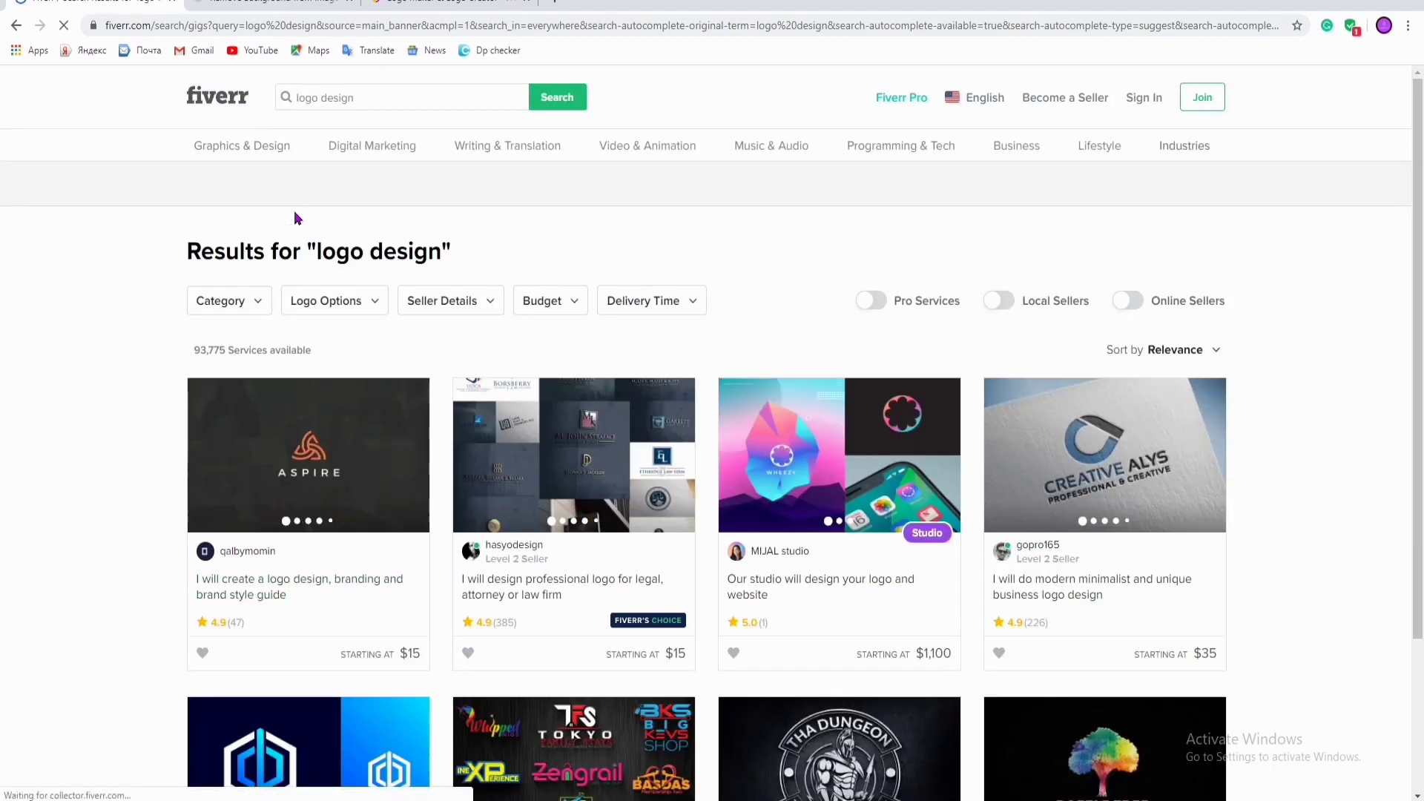
Dismiss the Avast notification and examine the logo design gigs with their sellers, ratings and starting prices, ending at the start of the results.
scroll(429, 544, "down", 2)
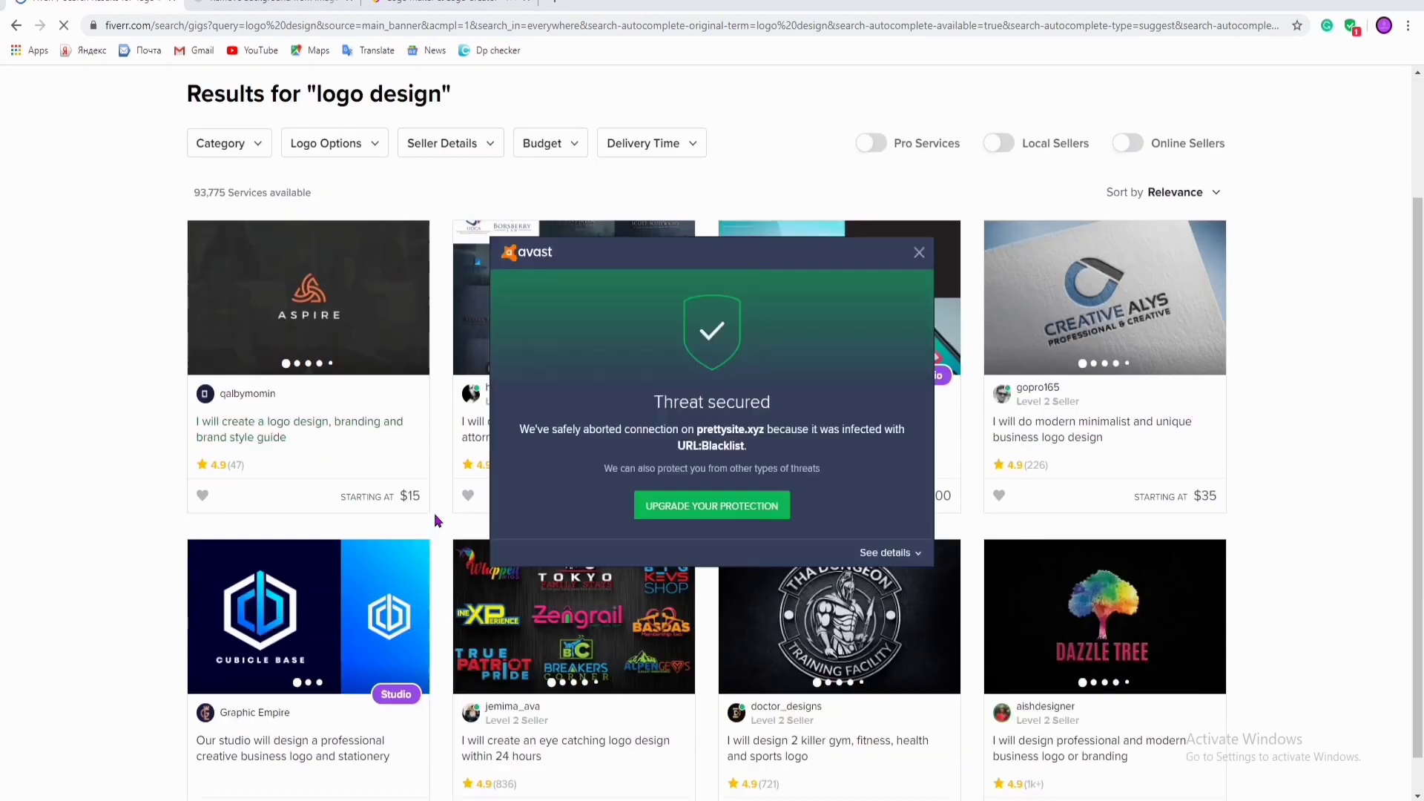
left_click(919, 255)
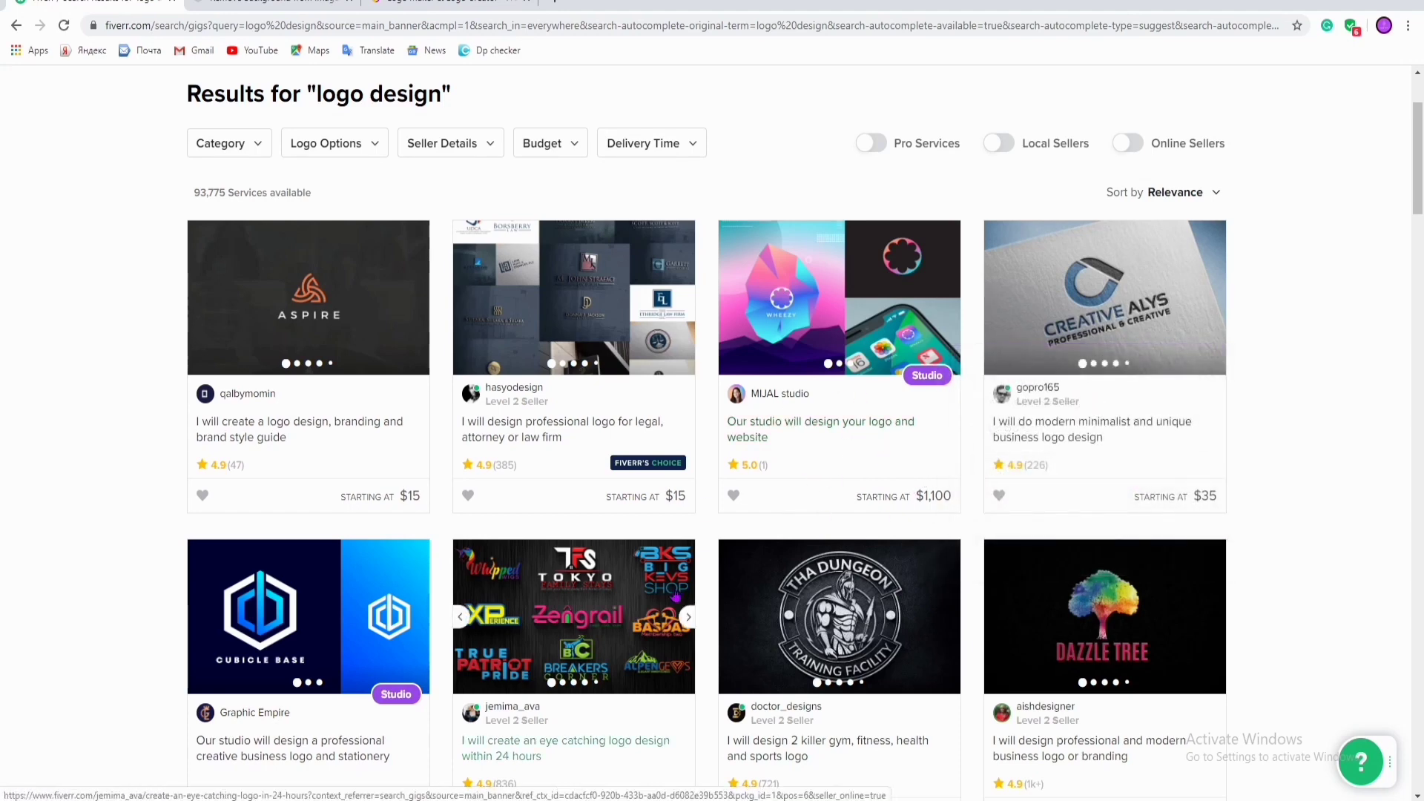
scroll(671, 591, "down", 3)
scroll(683, 611, "down", 2)
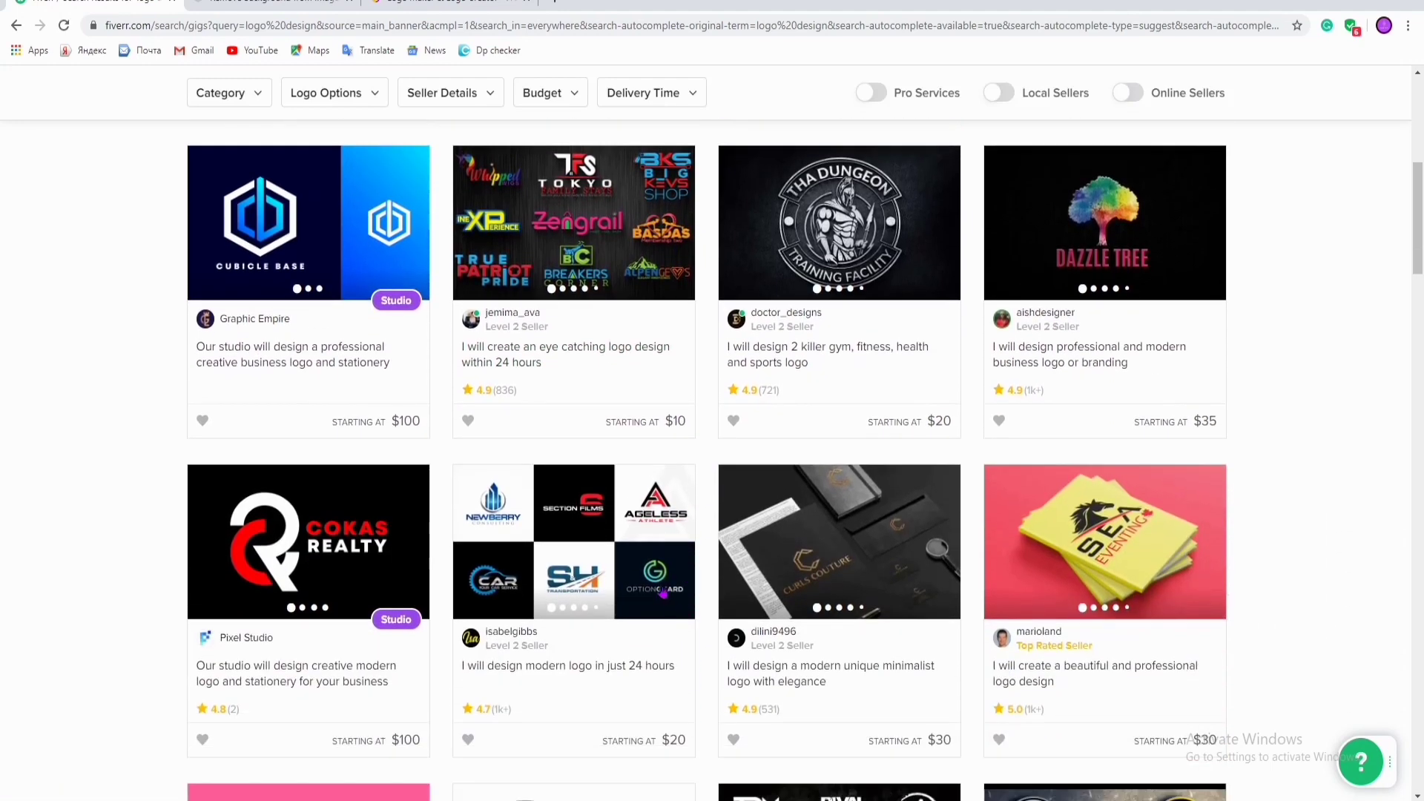
scroll(742, 652, "down", 3)
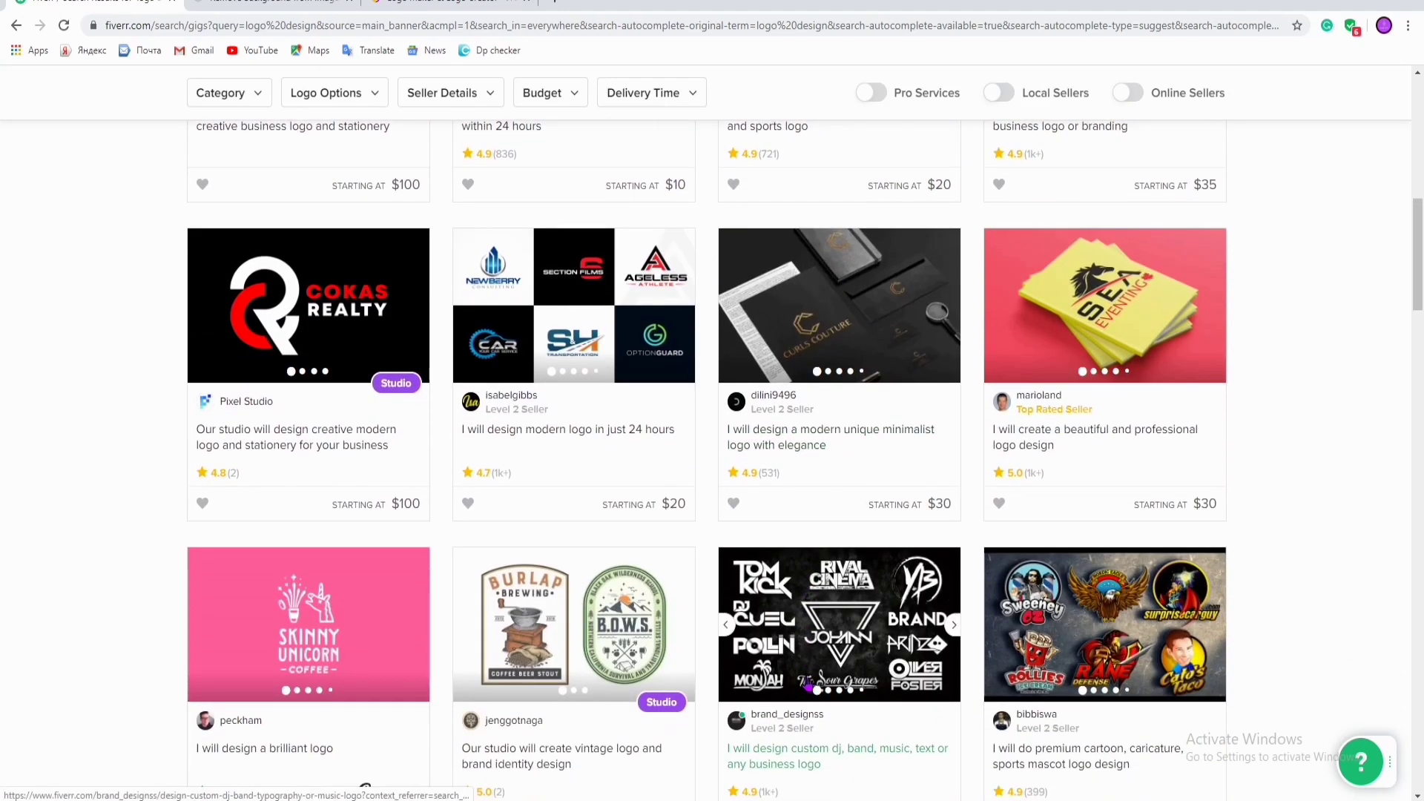
scroll(808, 683, "down", 5)
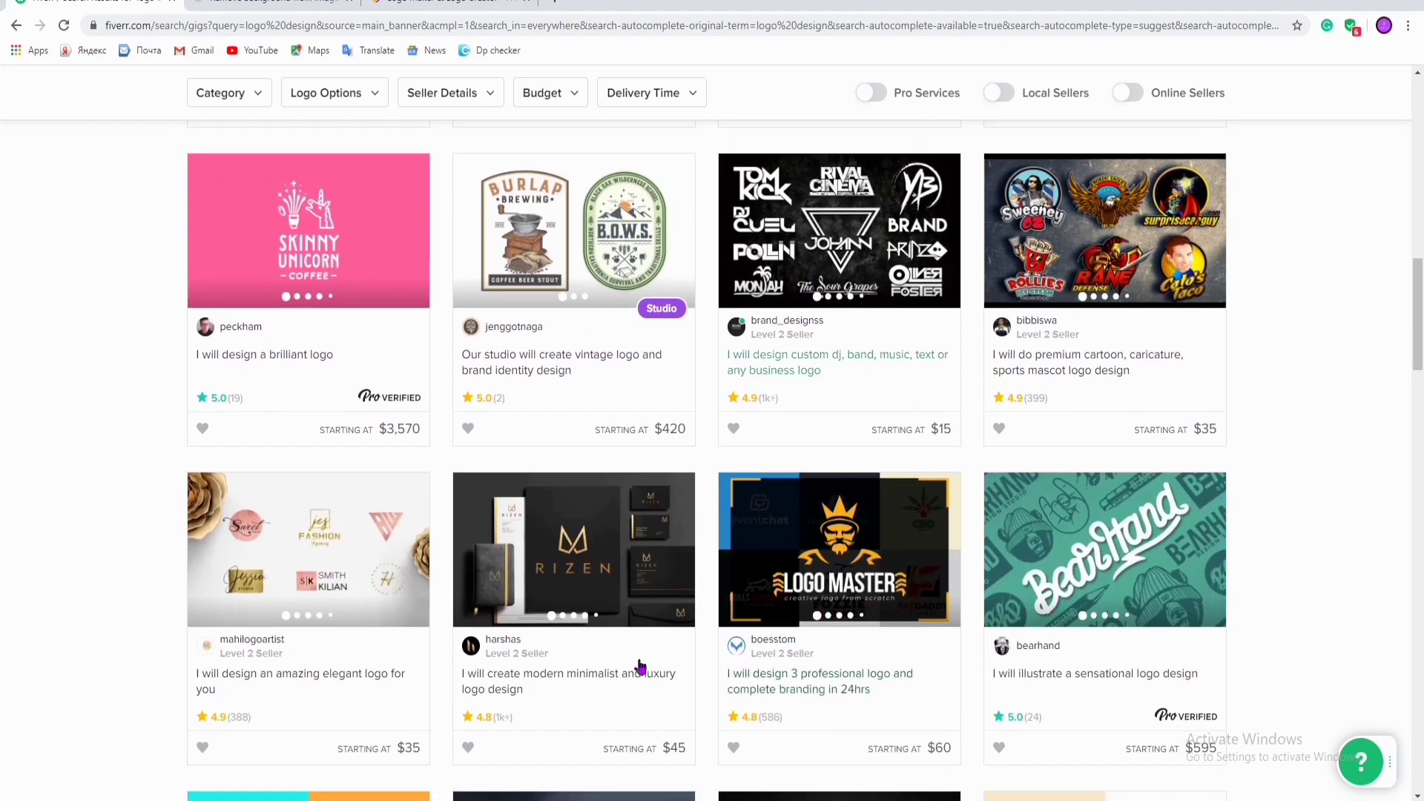
scroll(594, 678, "down", 5)
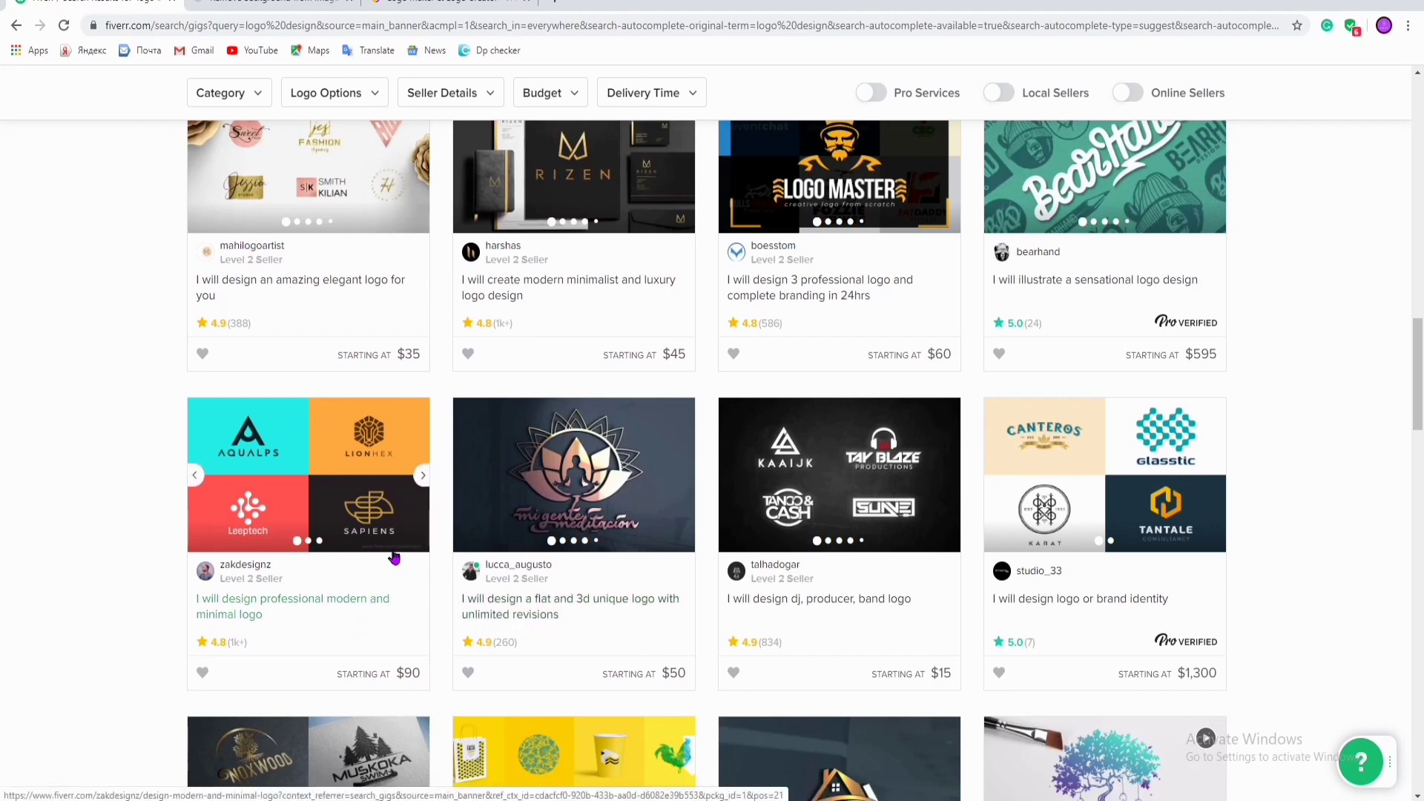
scroll(519, 615, "down", 5)
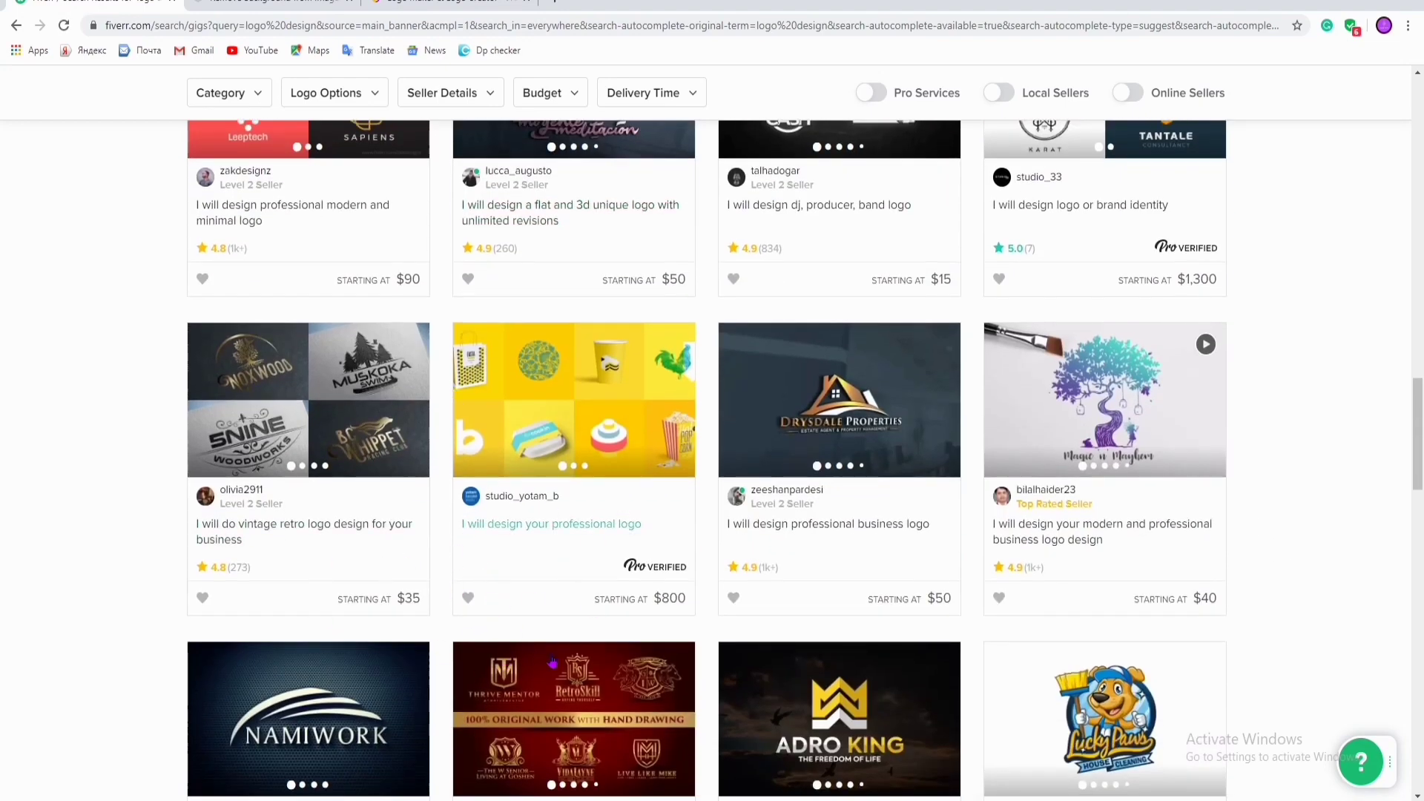
scroll(563, 592, "down", 4)
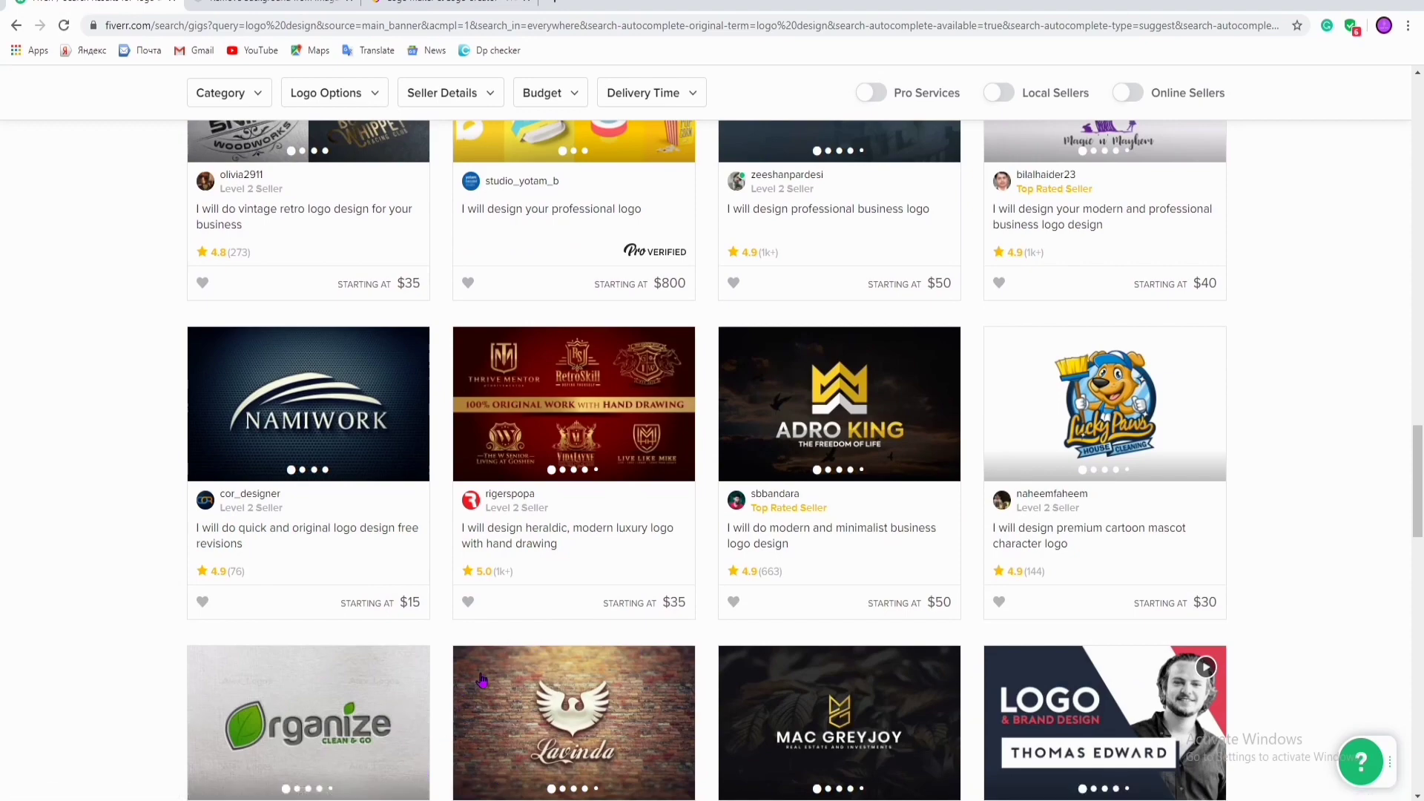
scroll(540, 681, "down", 6)
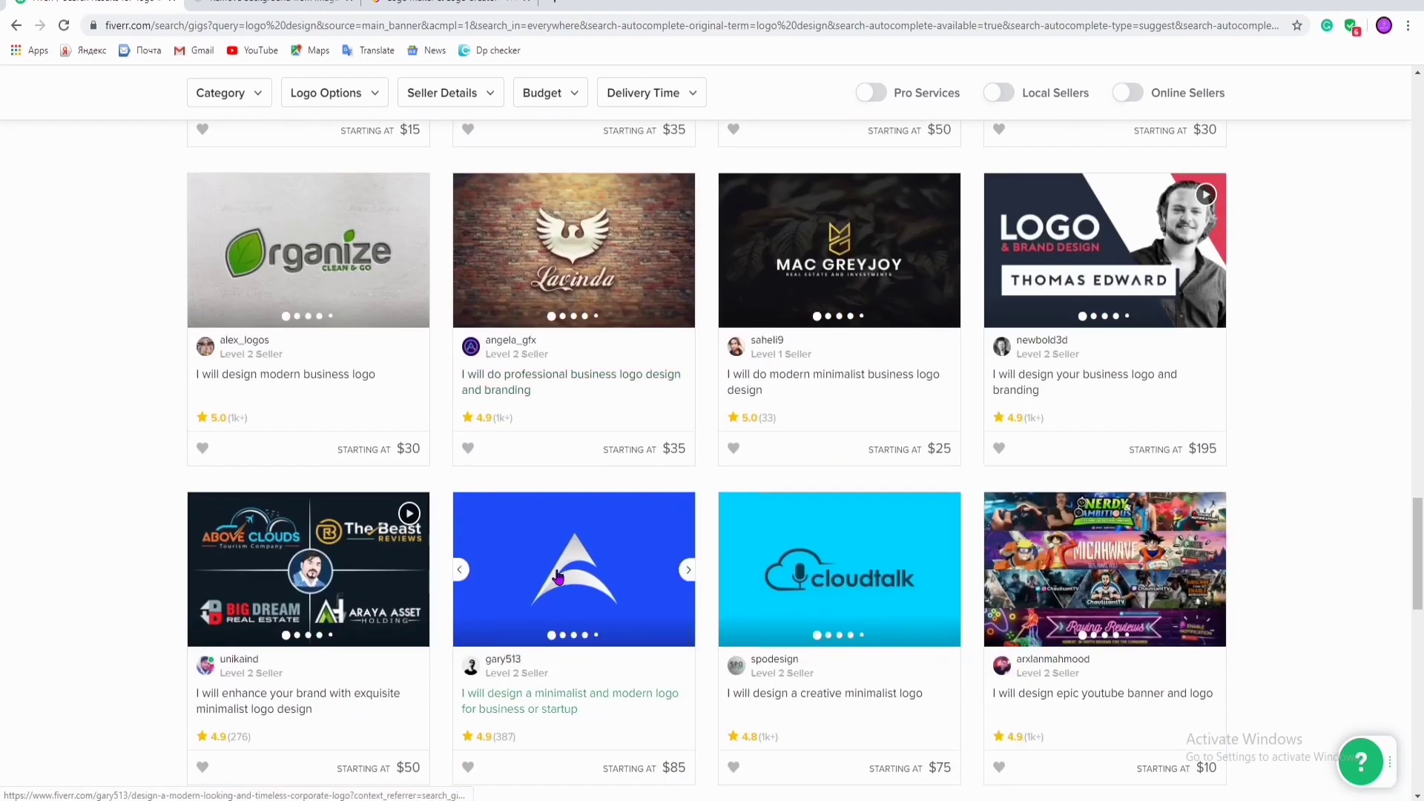
scroll(549, 638, "up", 11)
scroll(558, 577, "up", 15)
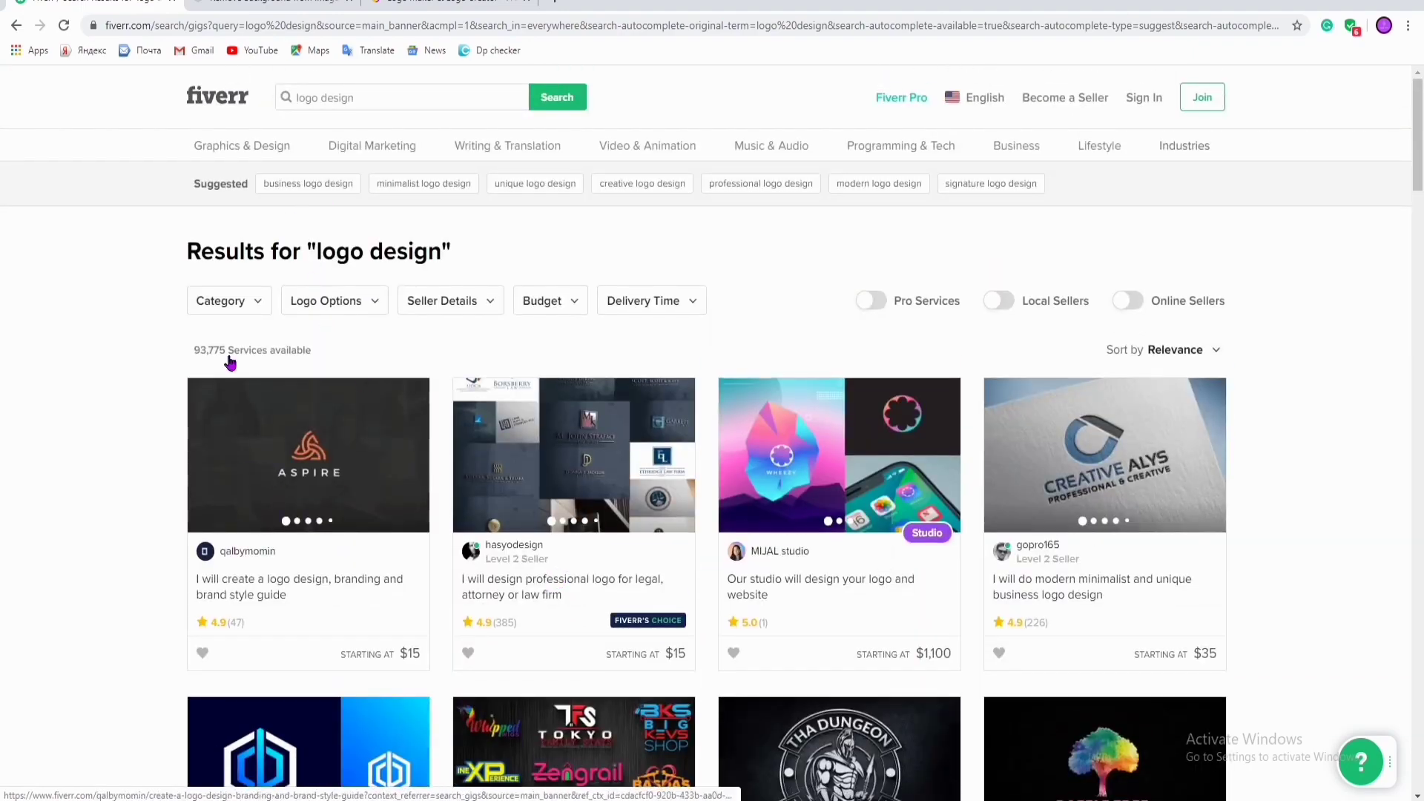
Replace the search term with the suggested "background removal" and run the search.
left_click(393, 88)
key("BackSpace")
key("BackSpace")
key("BackSpace")
key("BackSpace")
key("BackSpace")
key("BackSpace")
key("BackSpace")
key("BackSpace")
key("BackSpace")
key("BackSpace")
key("BackSpace")
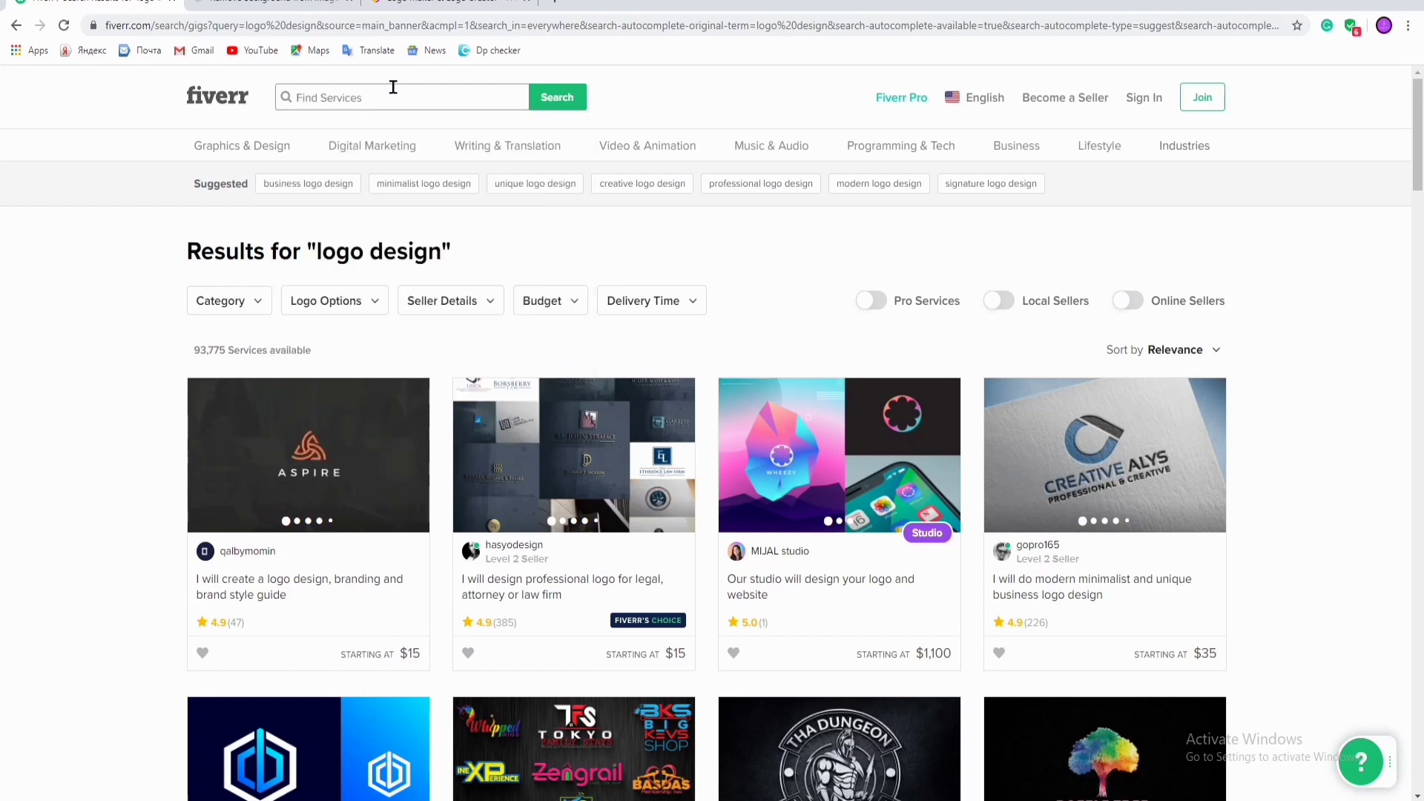
type("BACKGR")
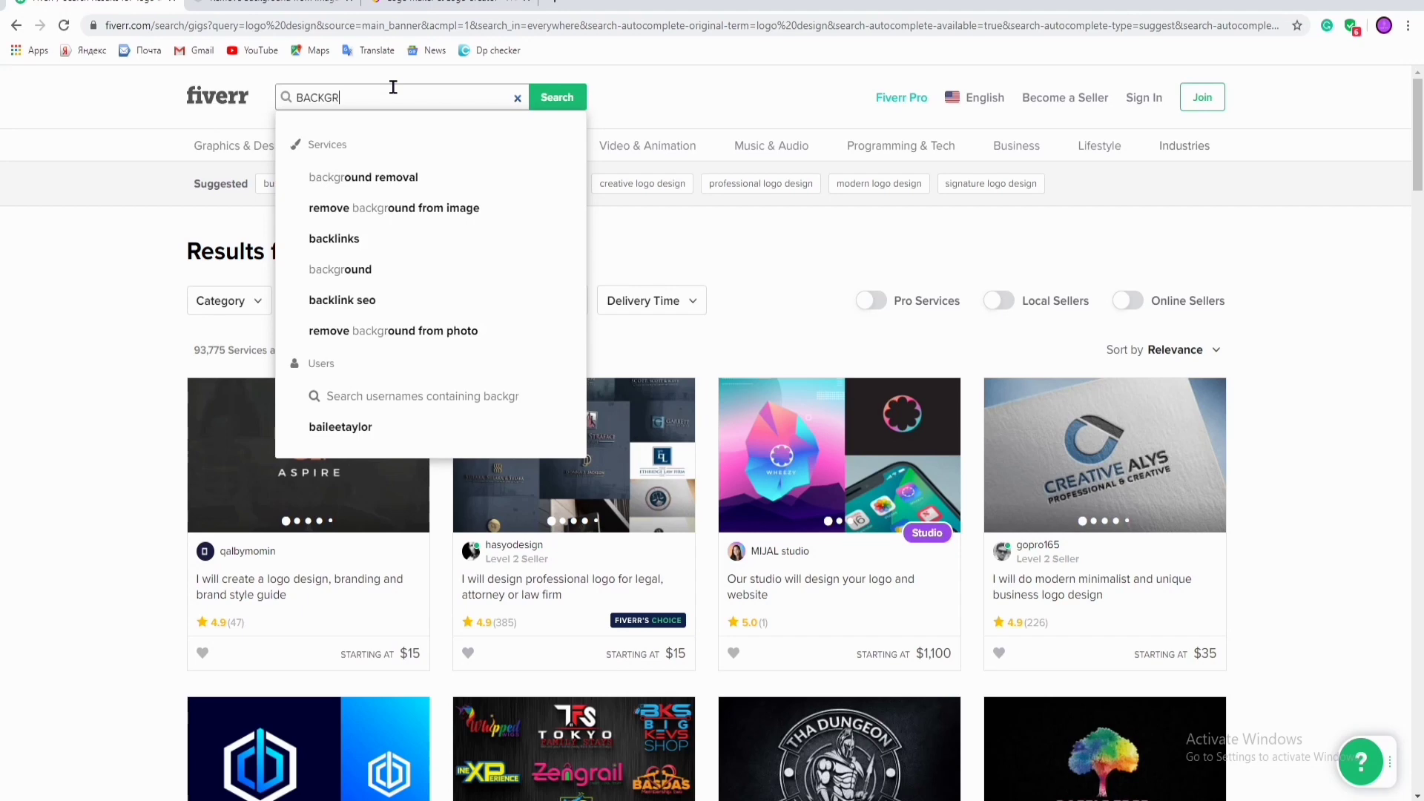
left_click(379, 187)
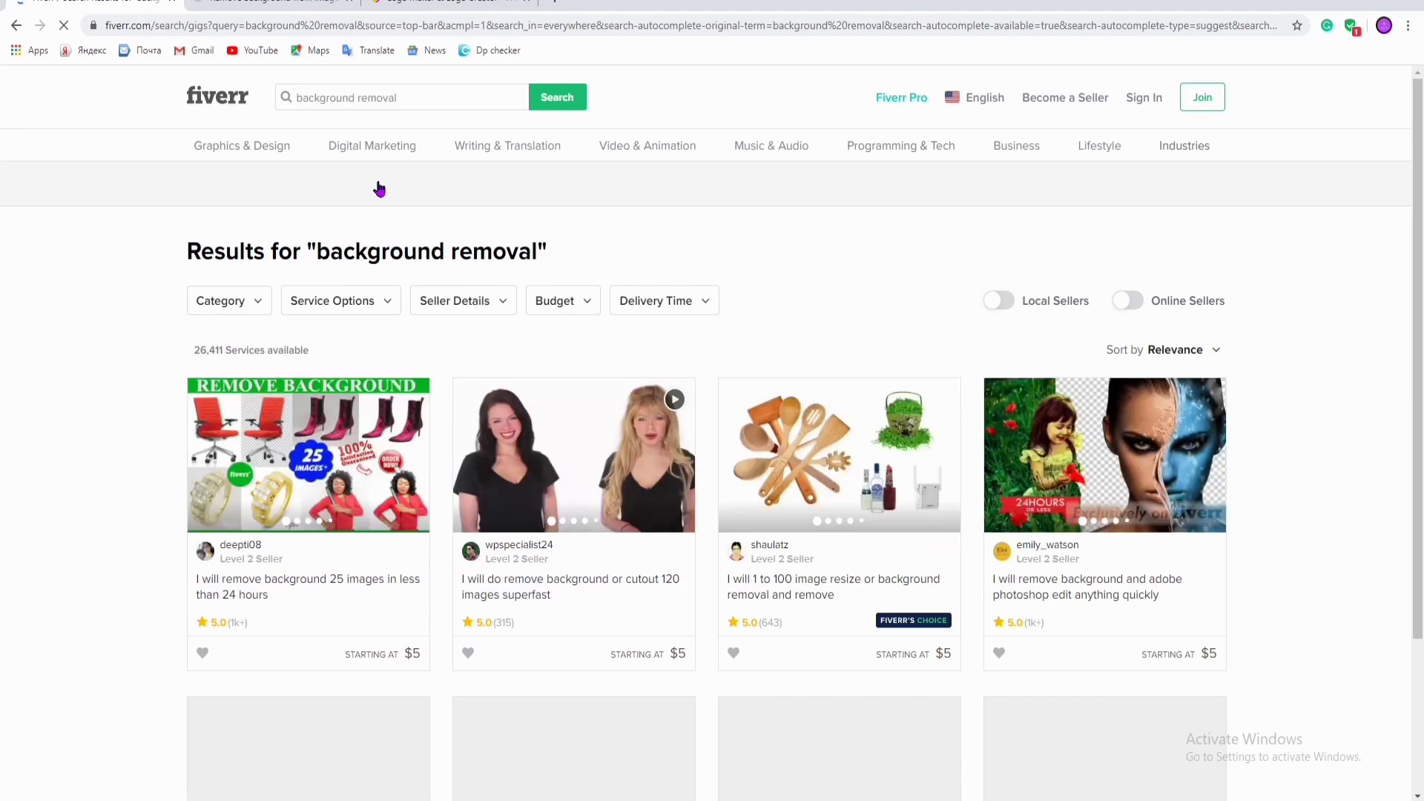
Dismiss the Join Fiverr prompt and examine the background removal gigs and their starting prices.
scroll(495, 360, "down", 2)
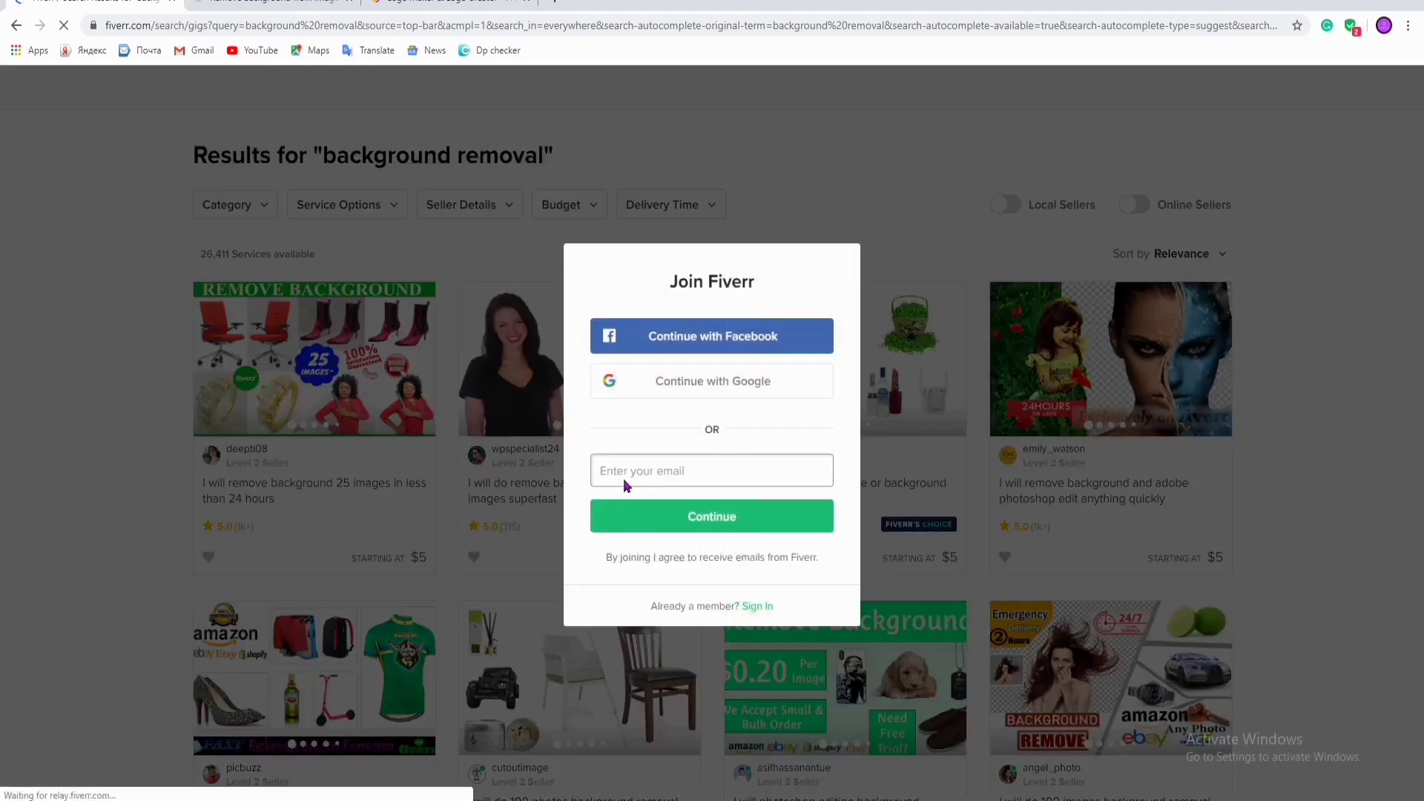
left_click(133, 270)
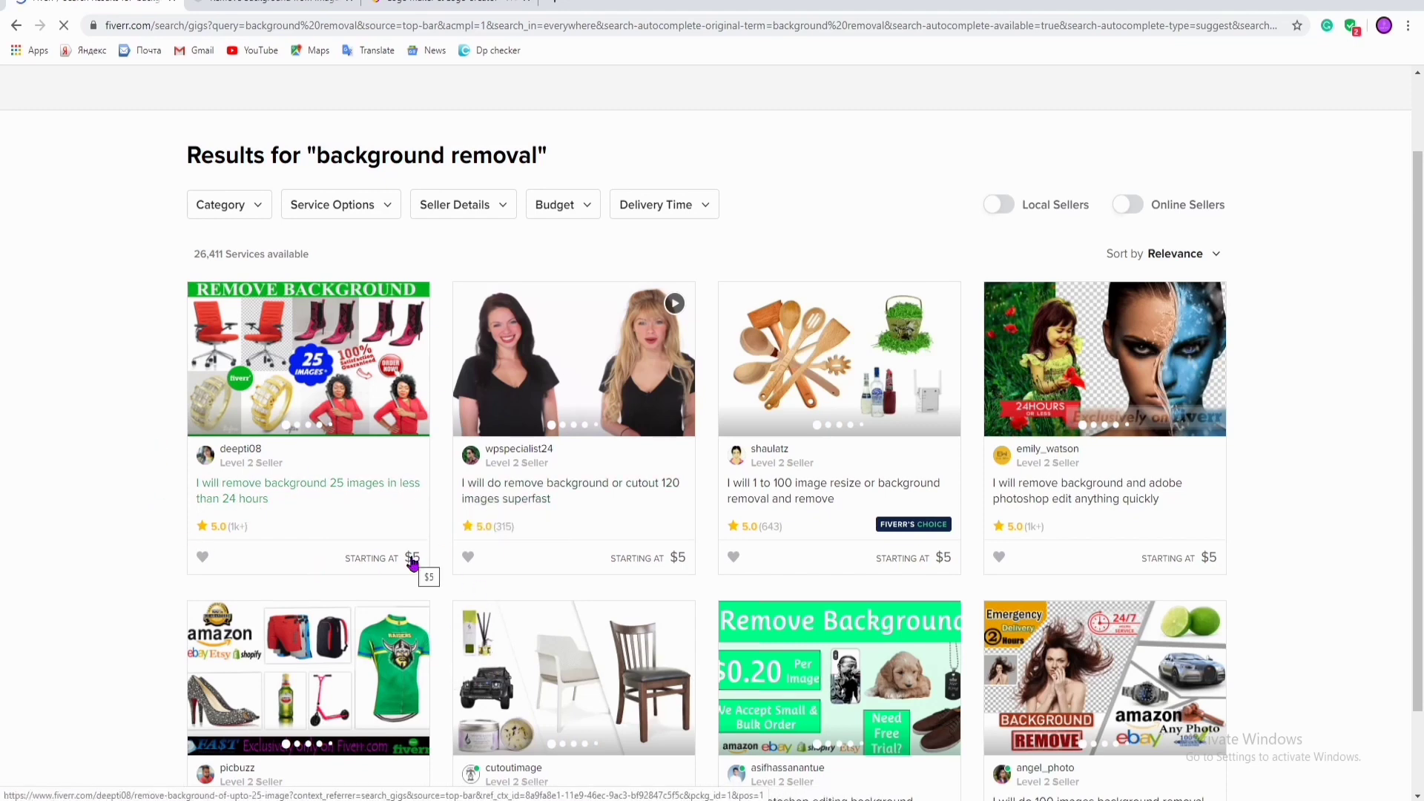
scroll(412, 564, "down", 1)
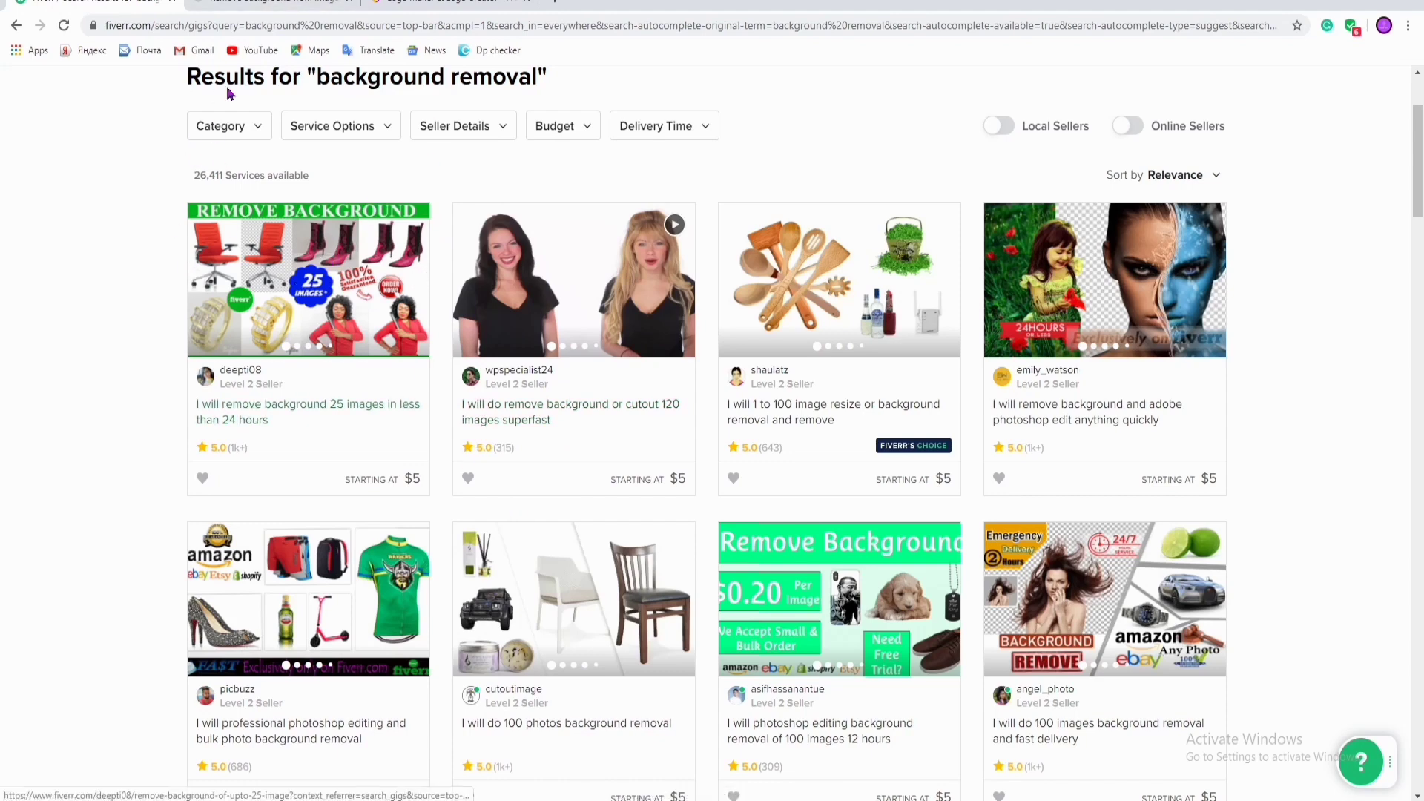
Switch to remove.bg and try to upload the photo of the man in the yellow shirt from the YT VIDS folder.
left_click(249, 8)
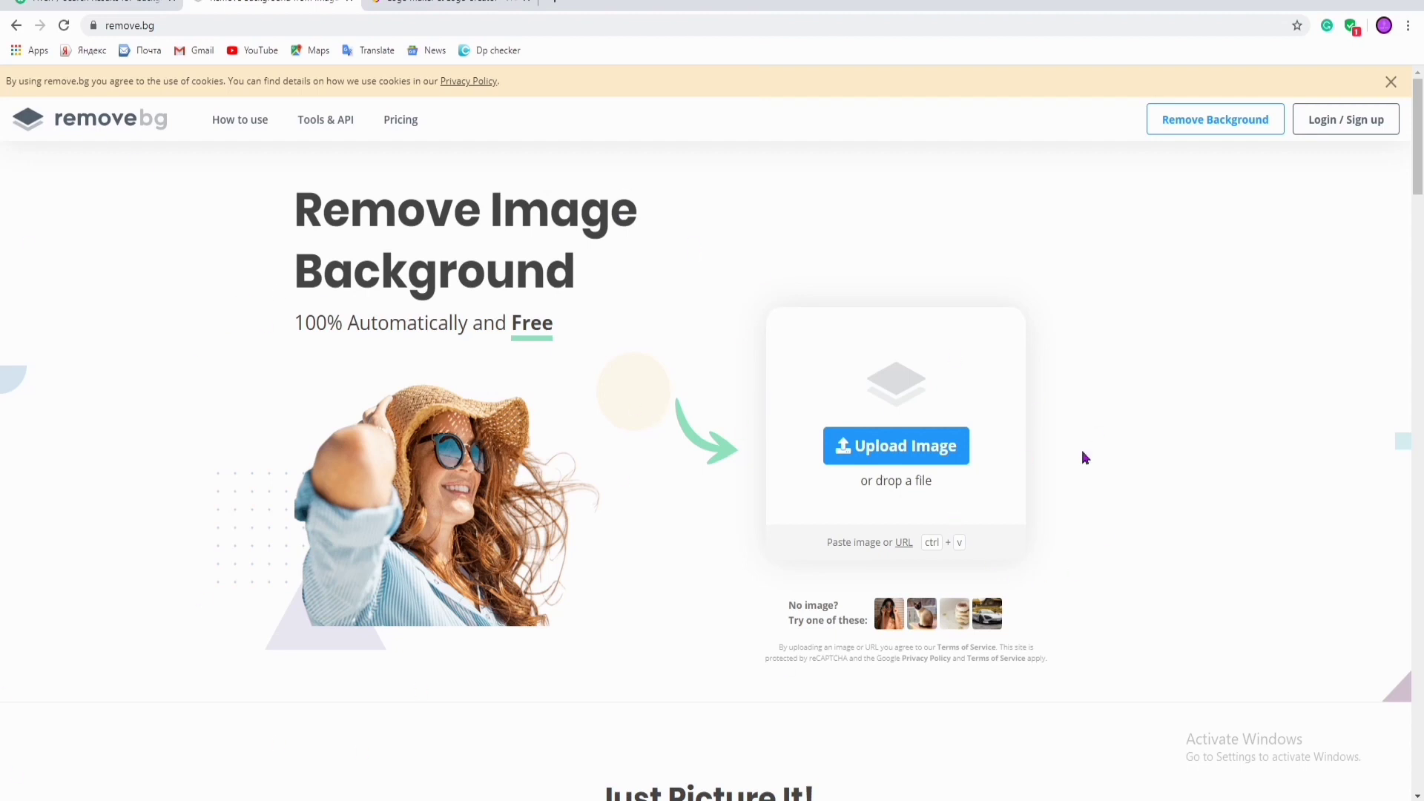
left_click(896, 458)
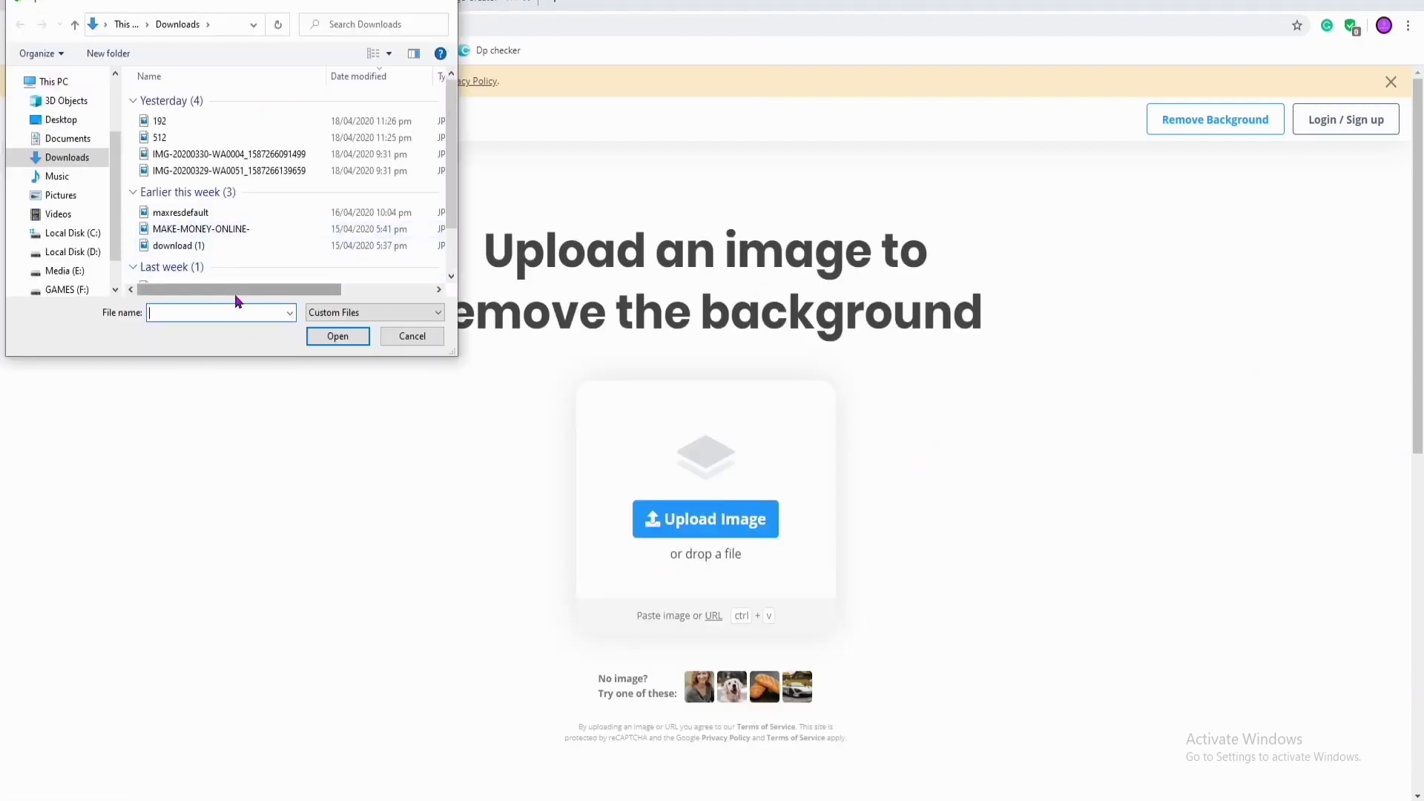
scroll(232, 230, "down", 1)
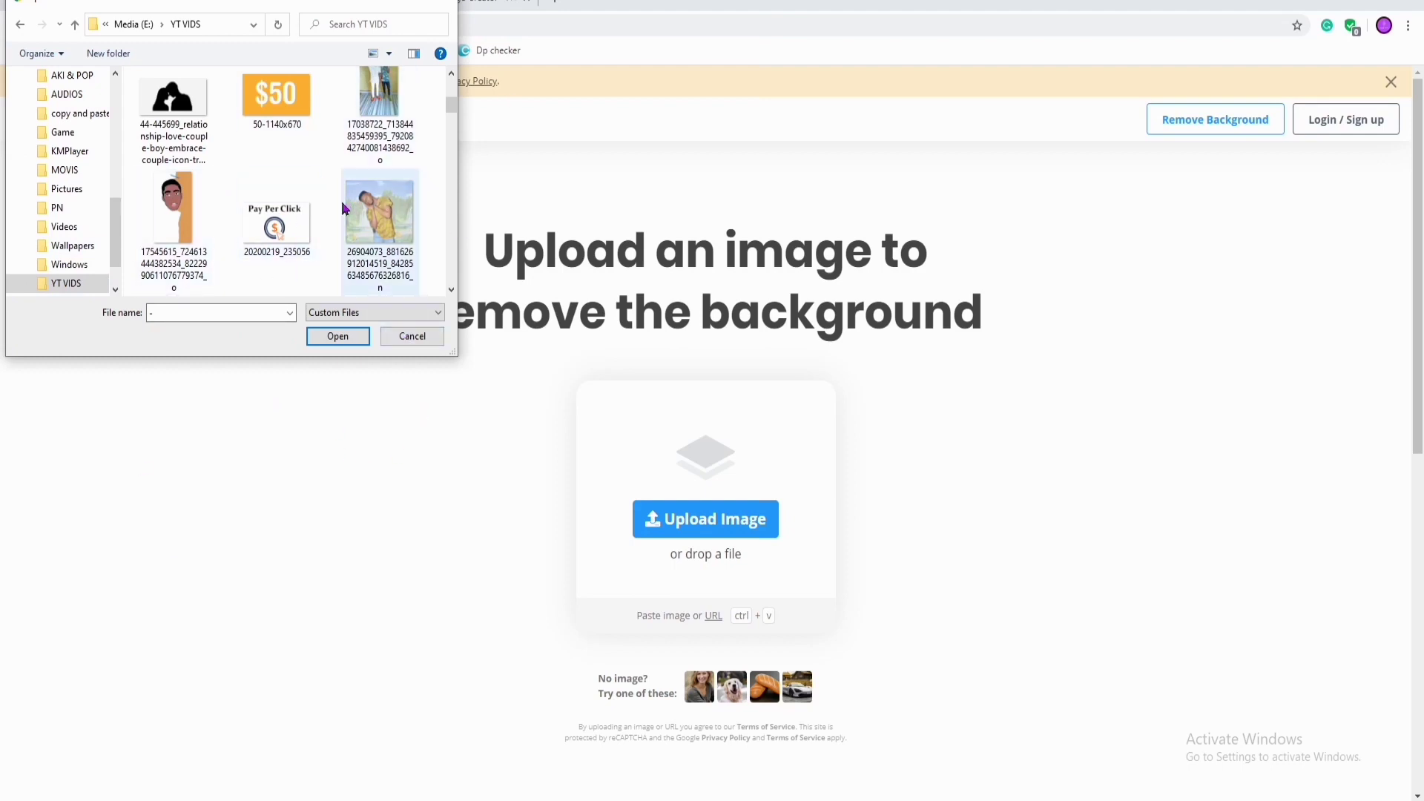
left_click(384, 238)
left_click(336, 337)
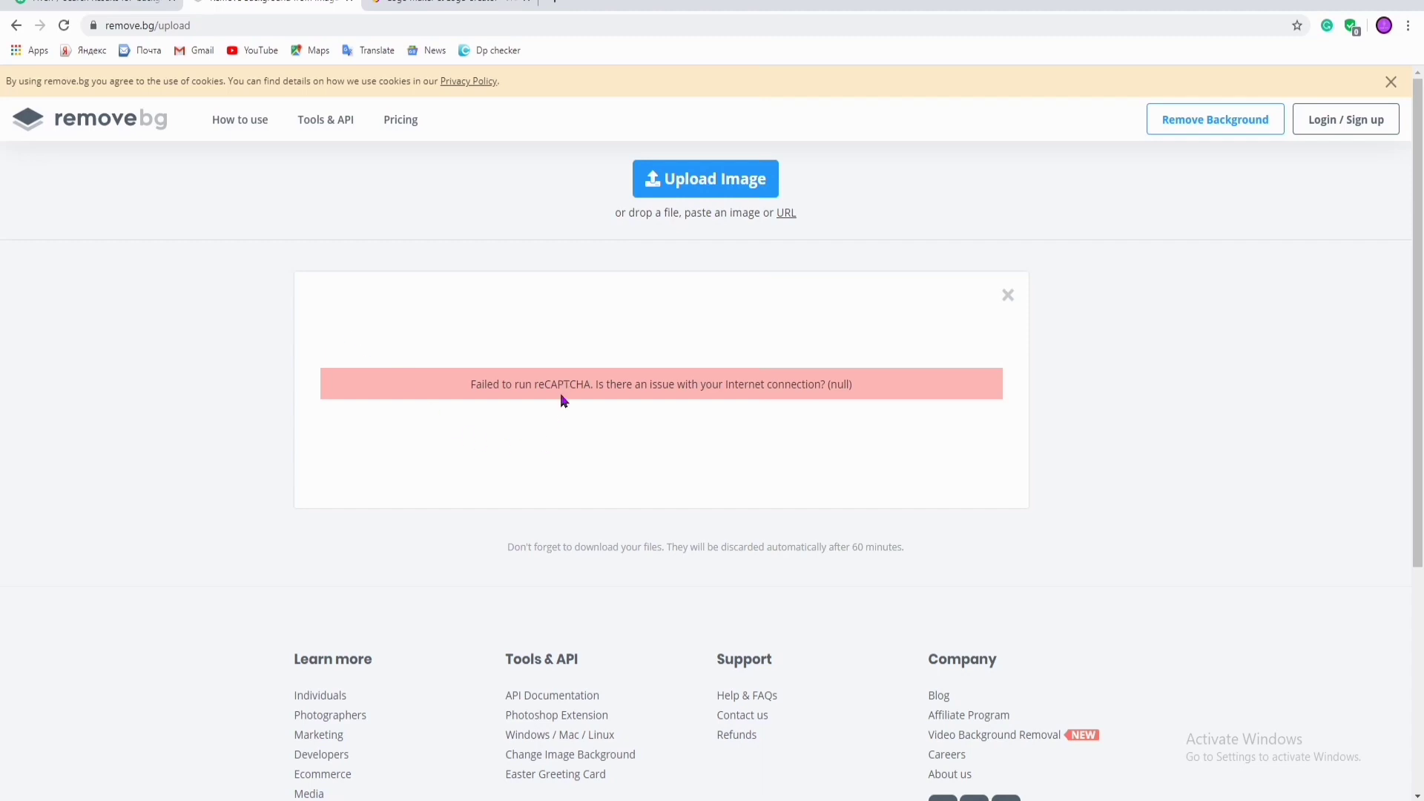
Upload the same yellow-shirt photo from the YT VIDS folder again to remove its background.
scroll(699, 519, "down", 1)
scroll(699, 518, "down", 2)
scroll(699, 518, "up", 1)
scroll(700, 518, "down", 1)
scroll(700, 518, "up", 2)
left_click(721, 181)
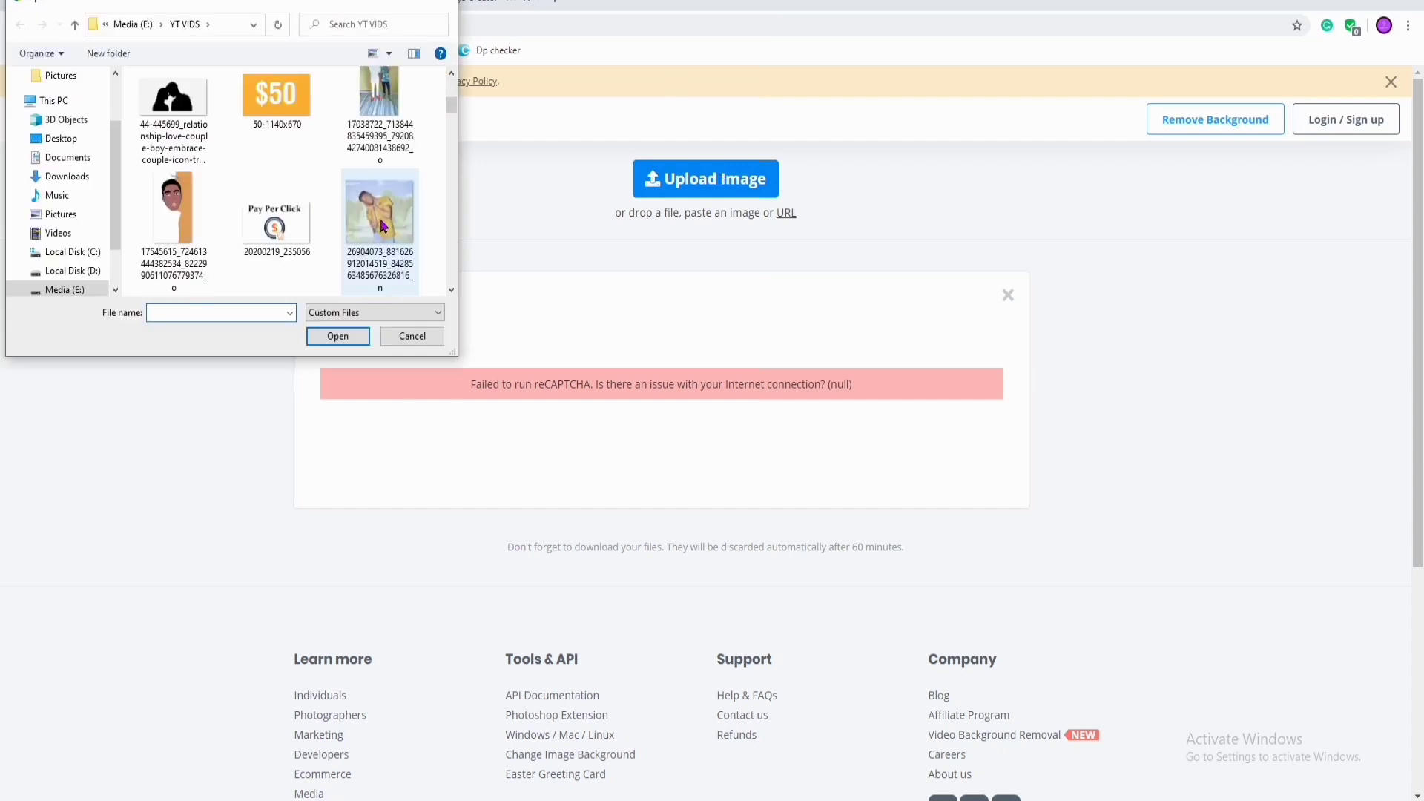
left_click(383, 226)
left_click(338, 336)
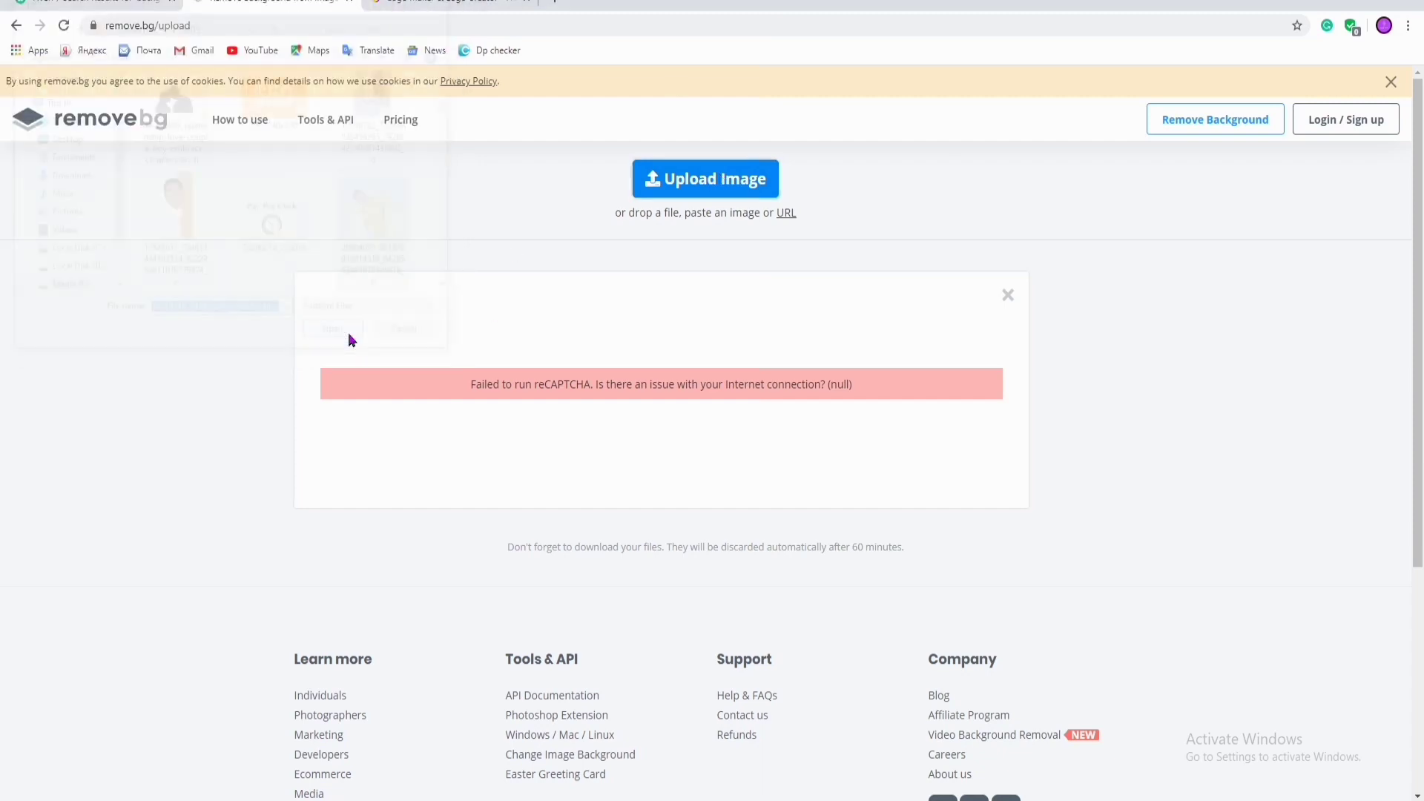
Remove the failed upload entry from the remove.bg results page.
scroll(348, 333, "down", 1)
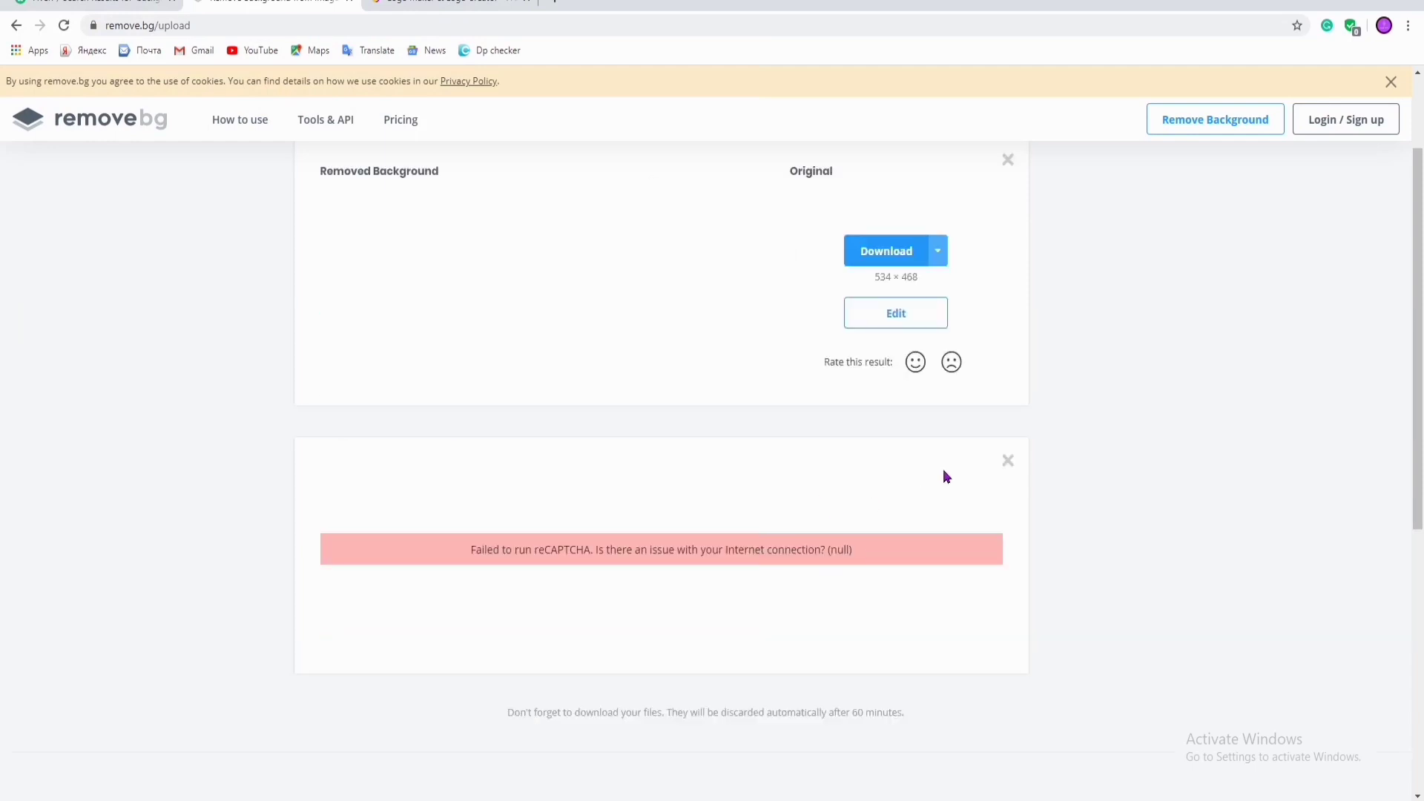
left_click(1008, 461)
scroll(890, 475, "up", 2)
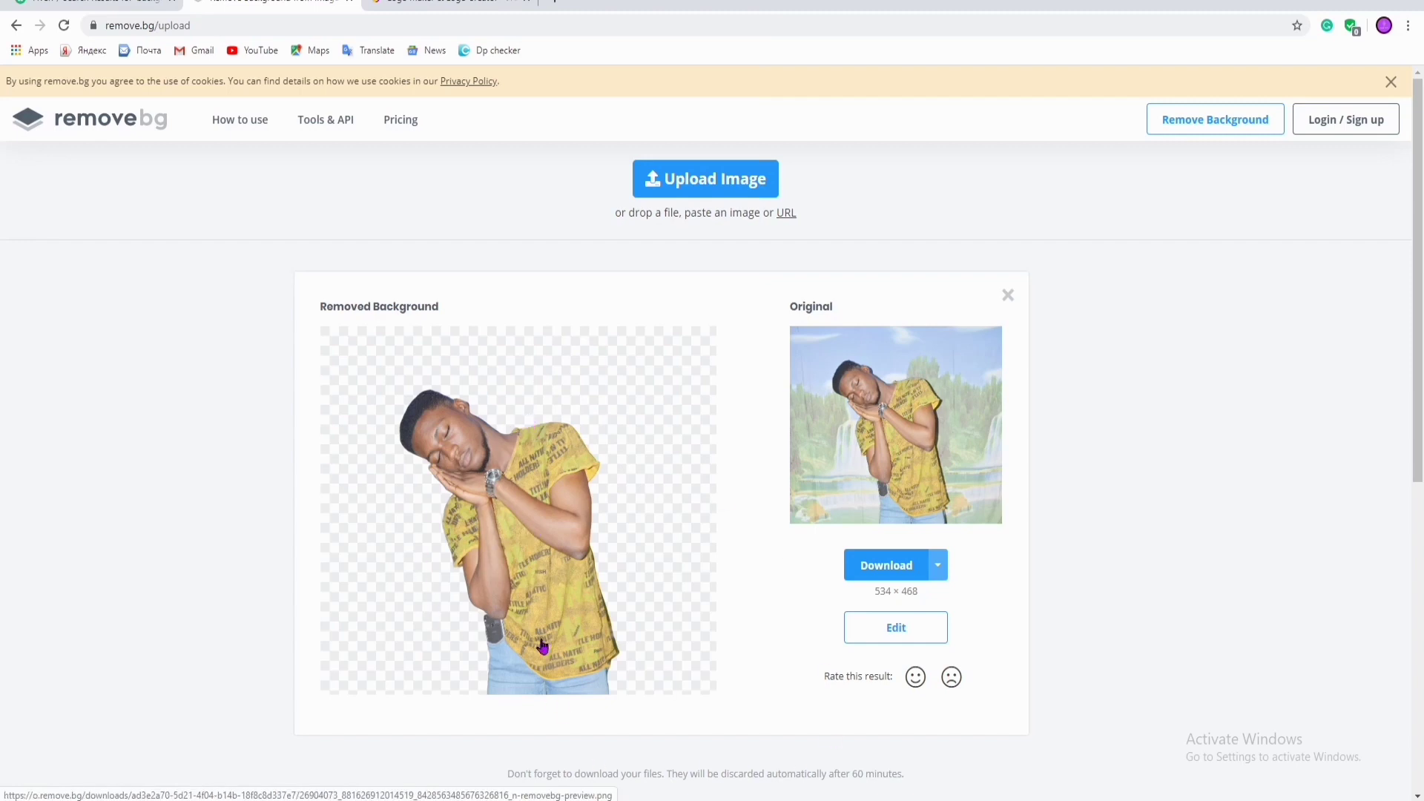
Download the background-free photo as a PNG image to the Downloads folder, and view the saved file.
scroll(564, 512, "down", 1)
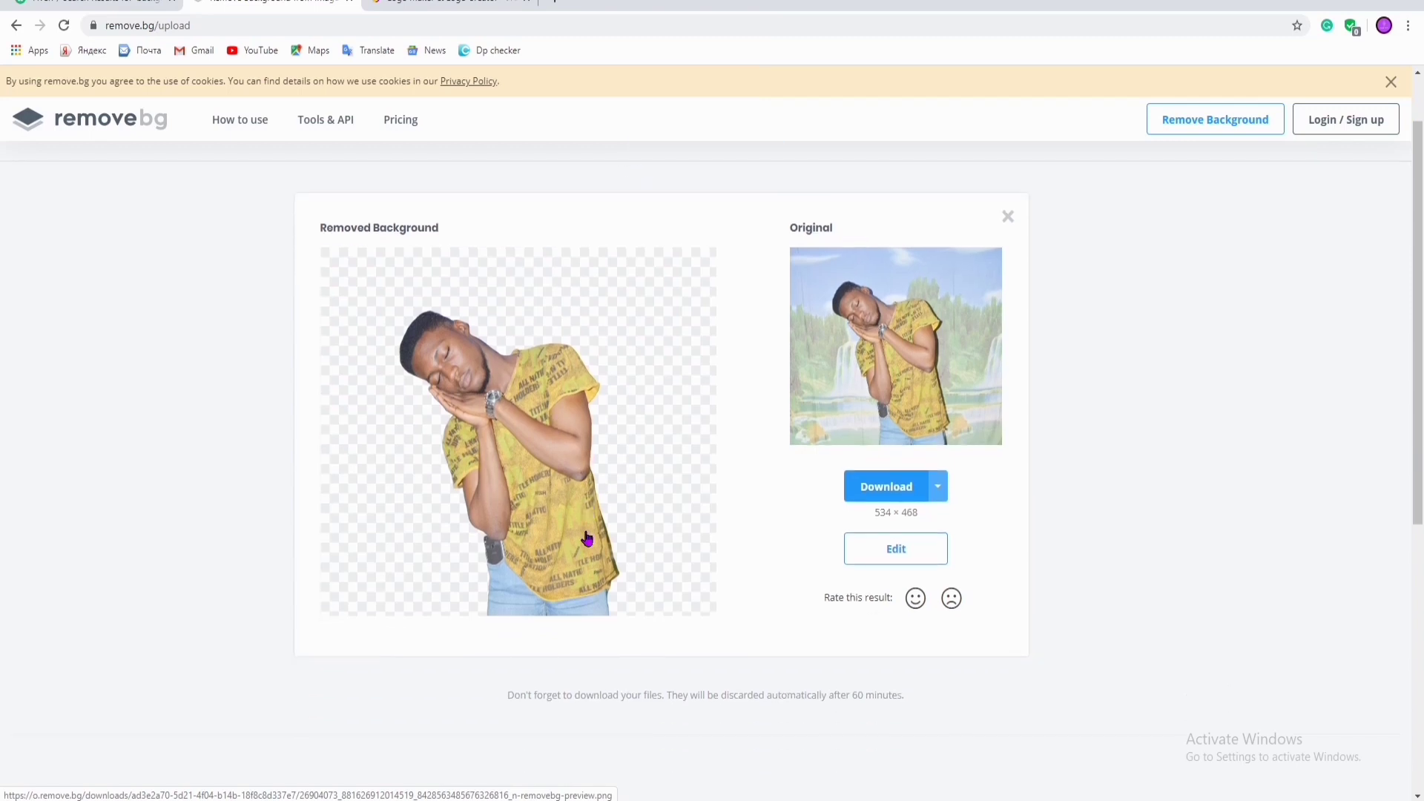
scroll(534, 460, "up", 1)
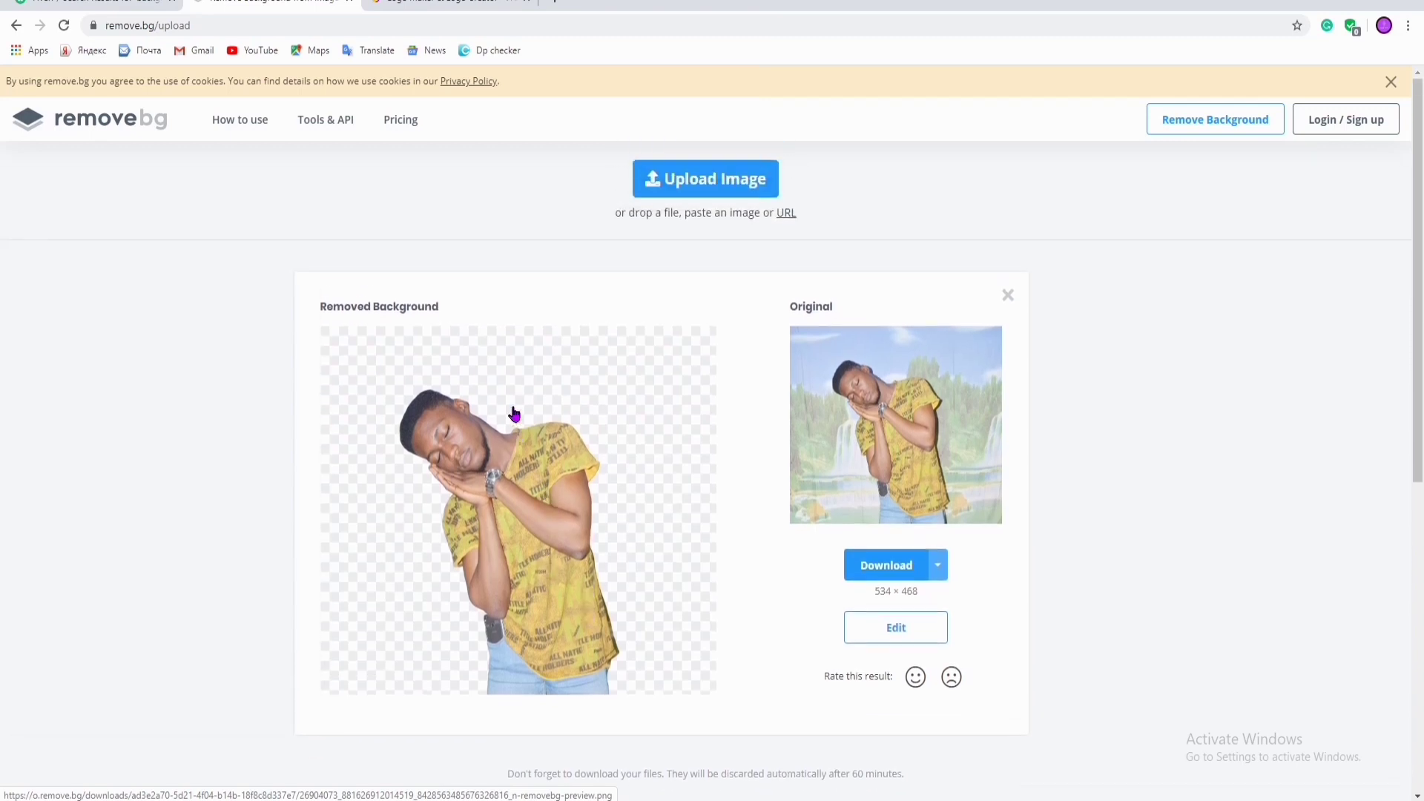
left_click(887, 567)
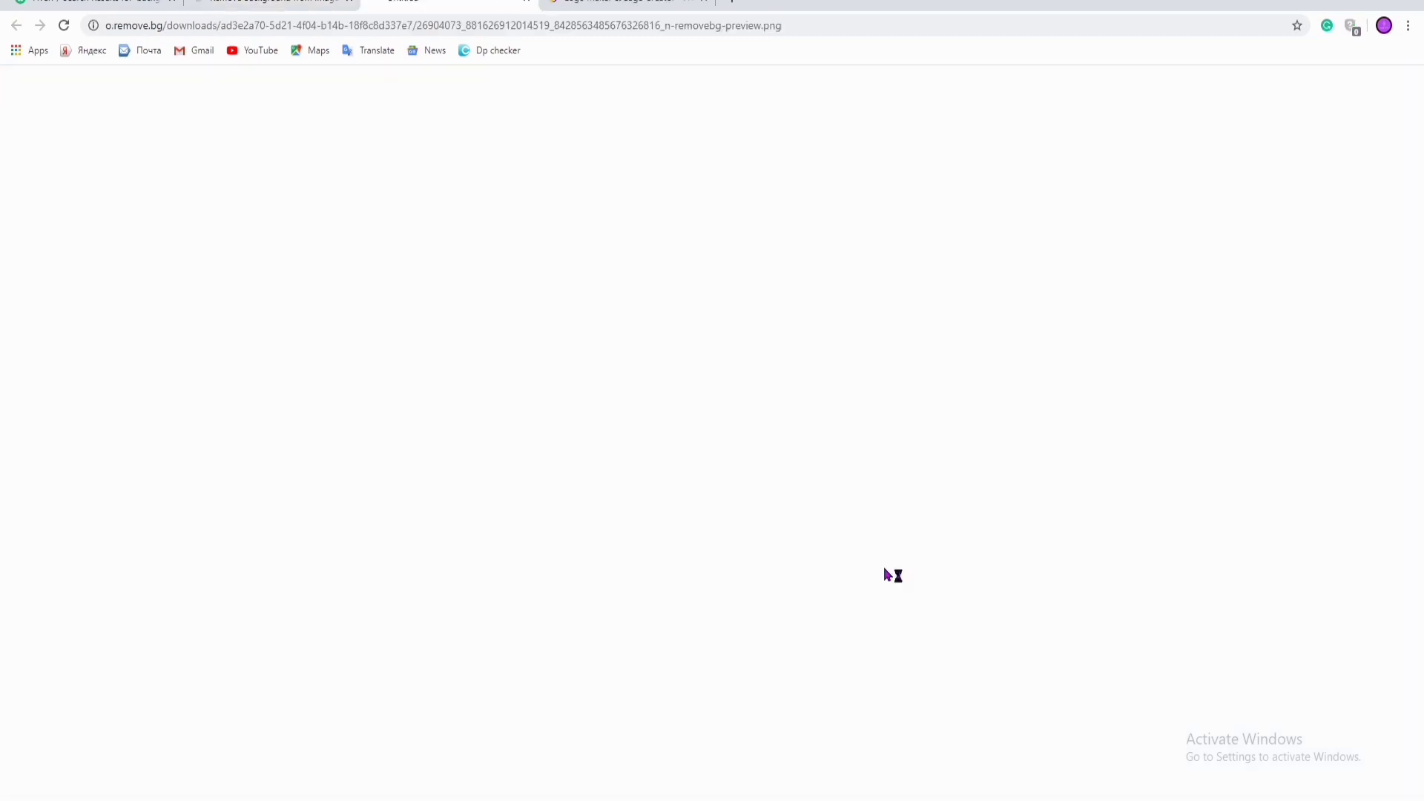
key("ctrl+s")
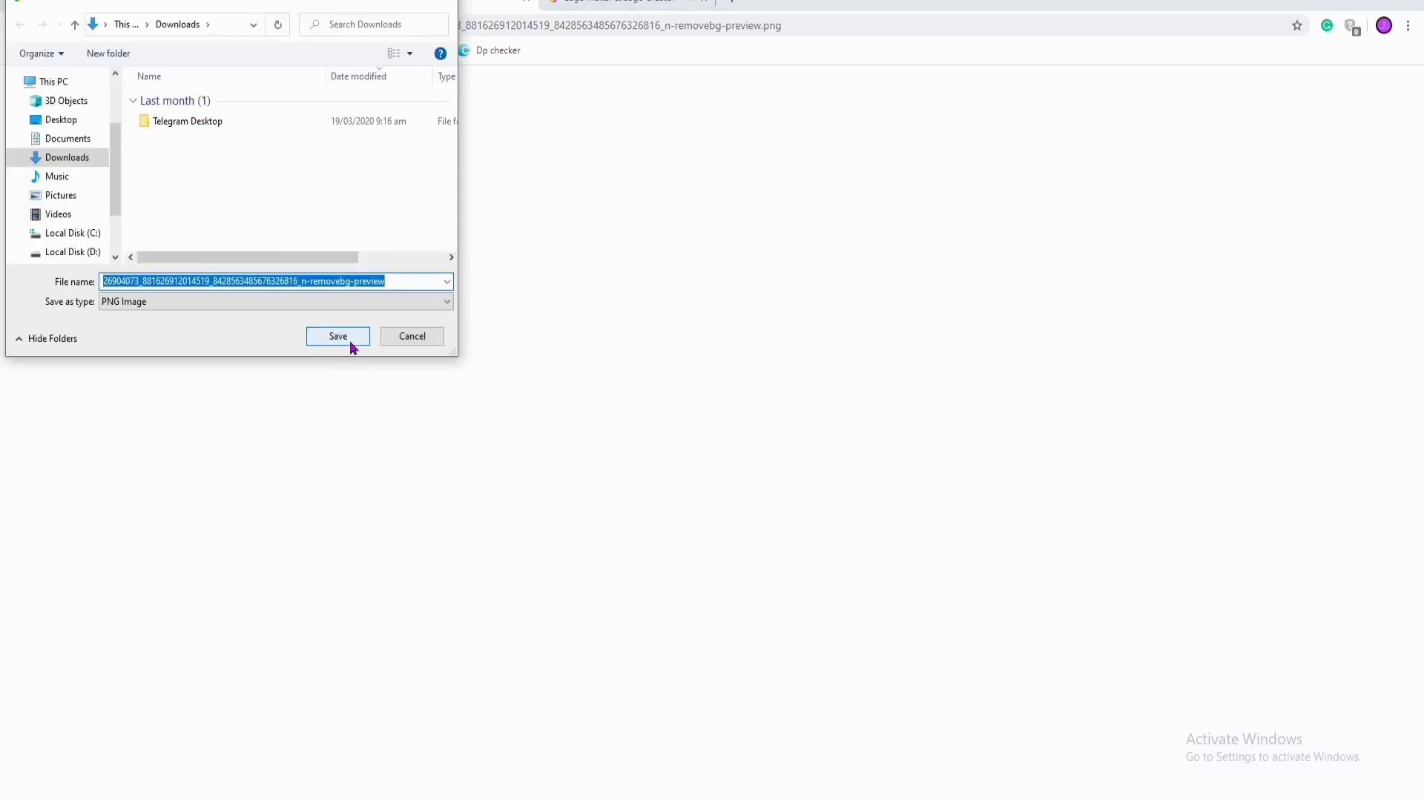
left_click(338, 337)
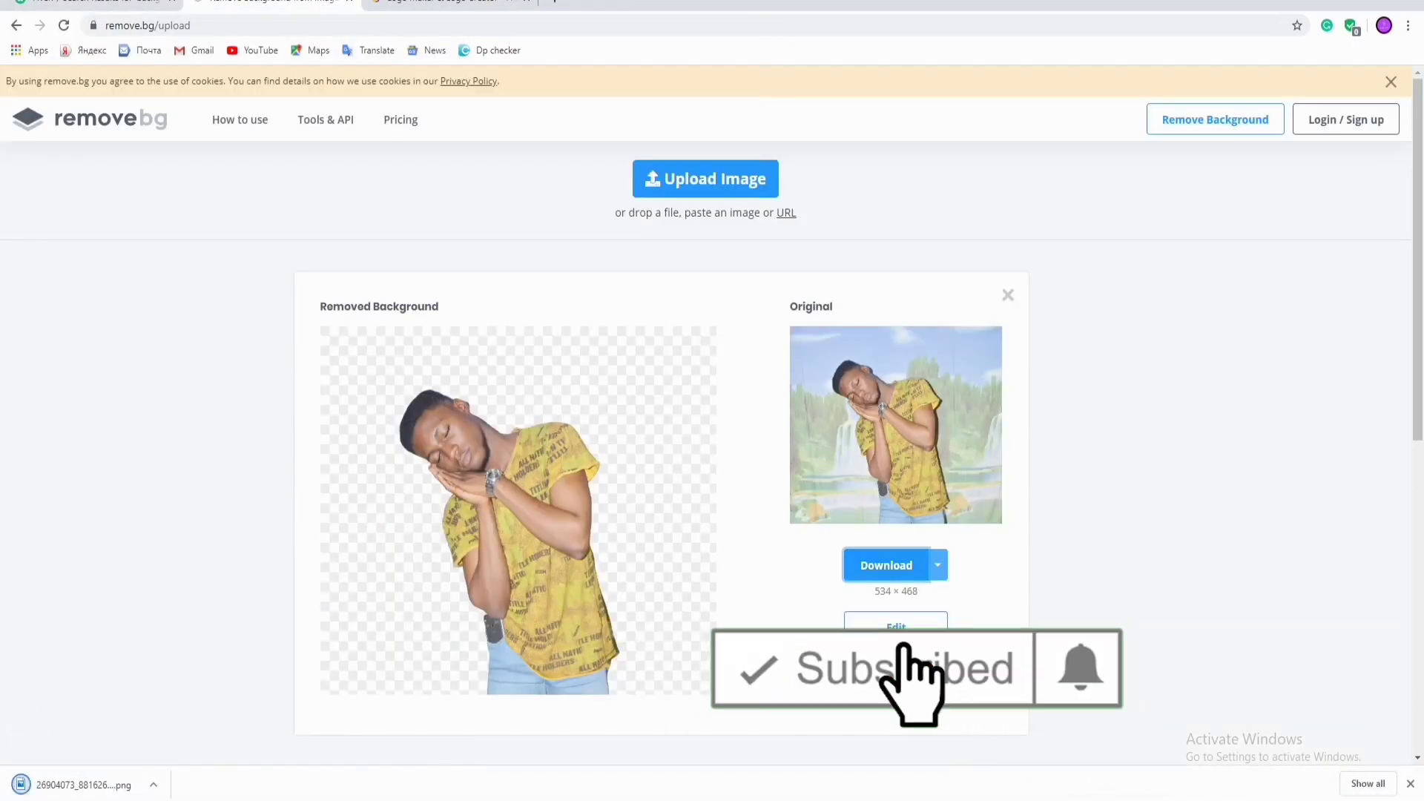
left_click(80, 787)
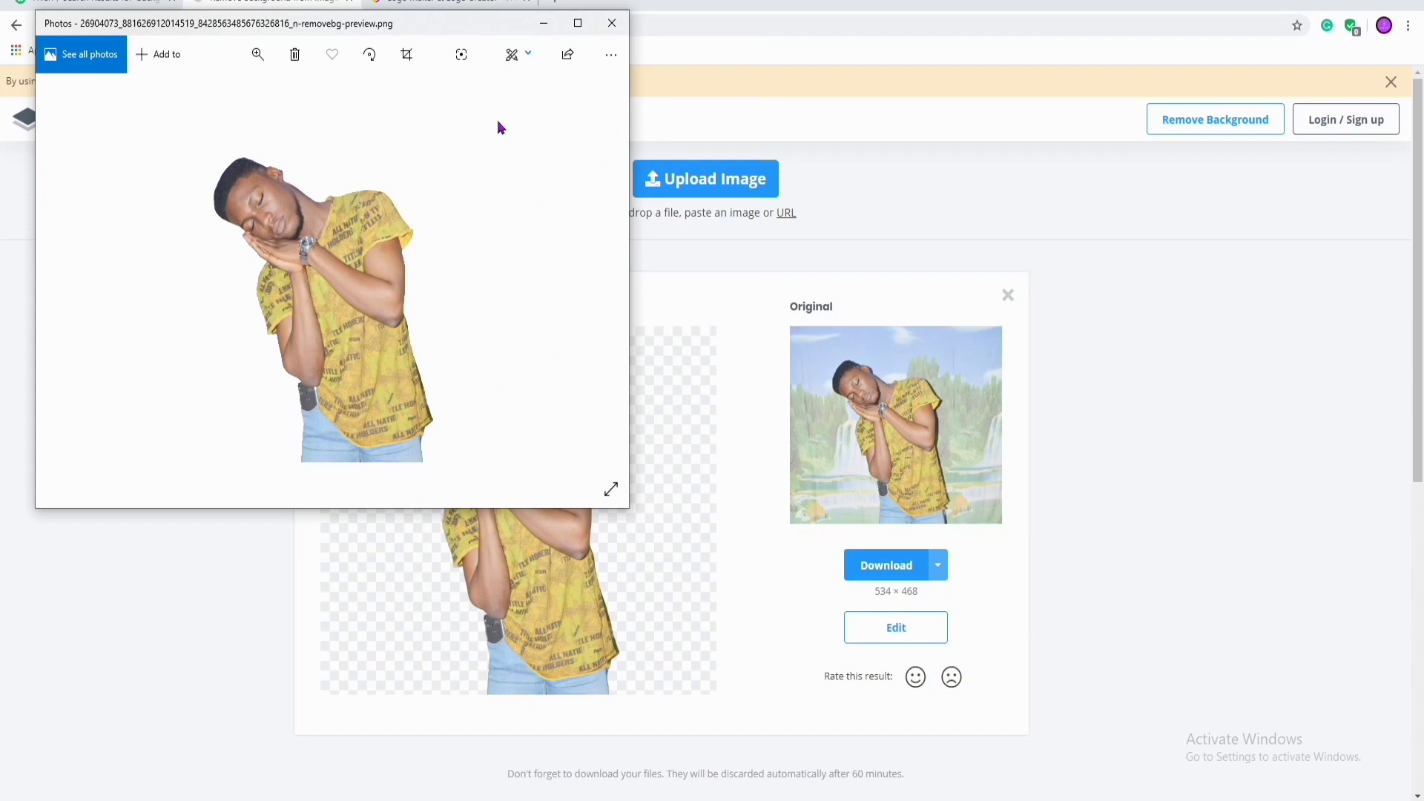
left_click(609, 23)
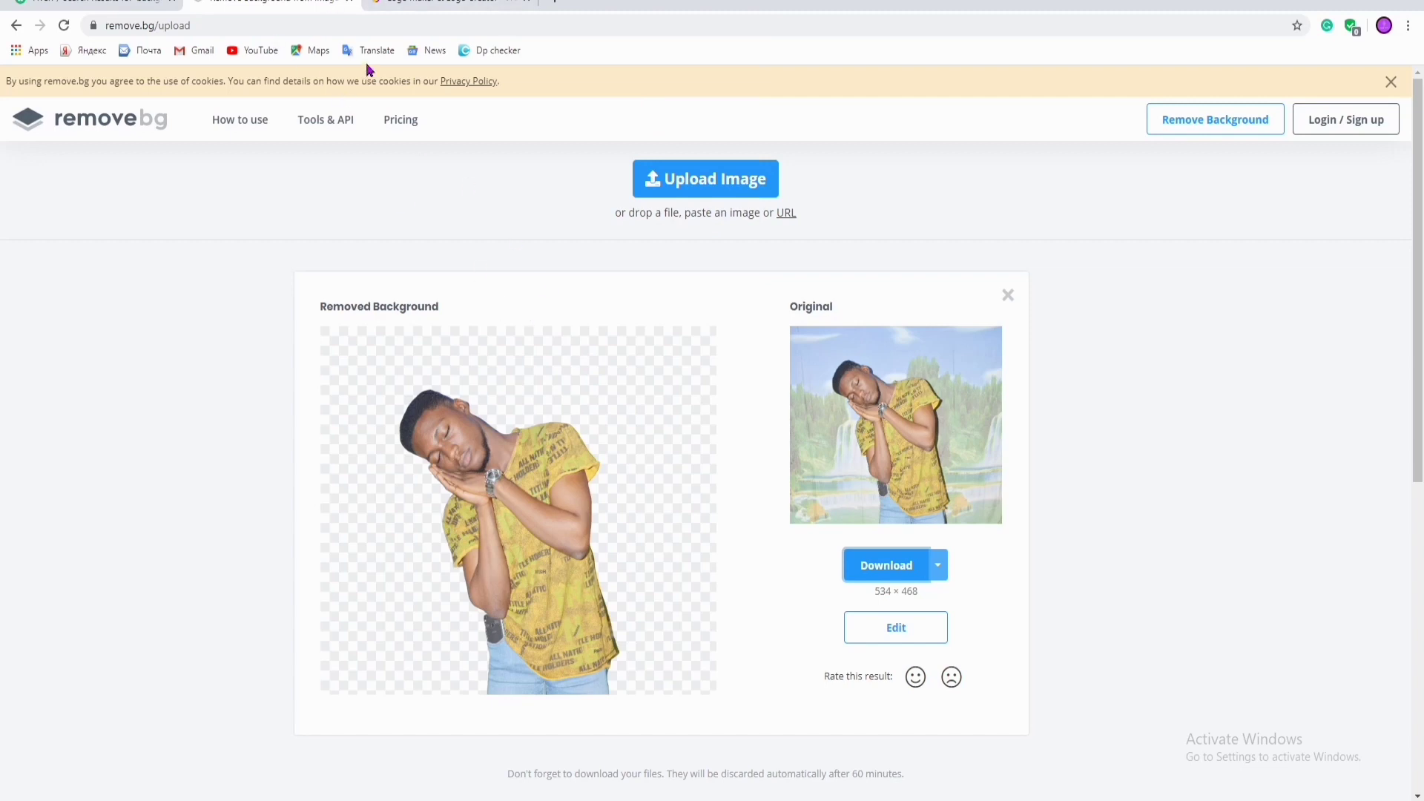
Switch to the Hatchful logo maker site and start creating a new logo.
left_click(413, 3)
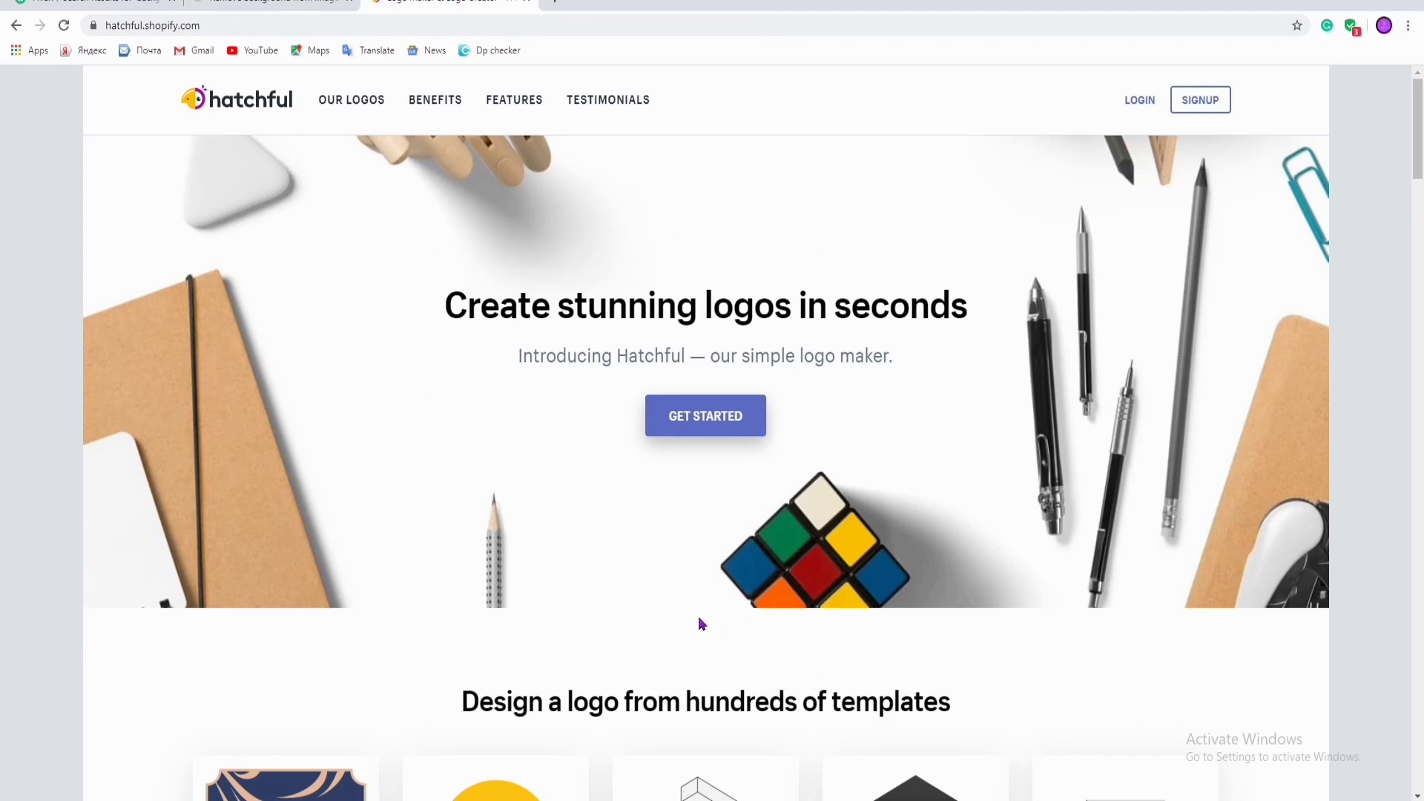
right_click(709, 423)
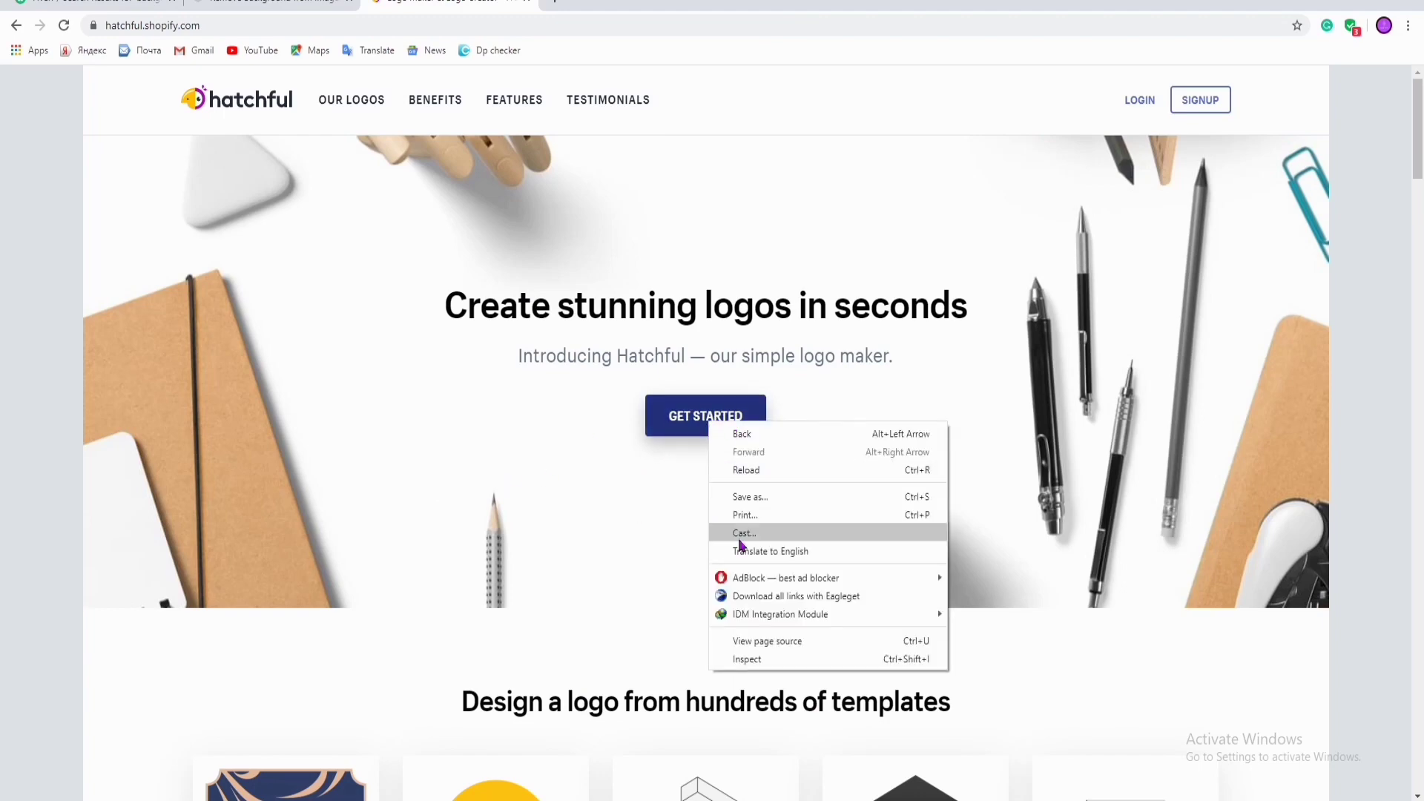
left_click(686, 419)
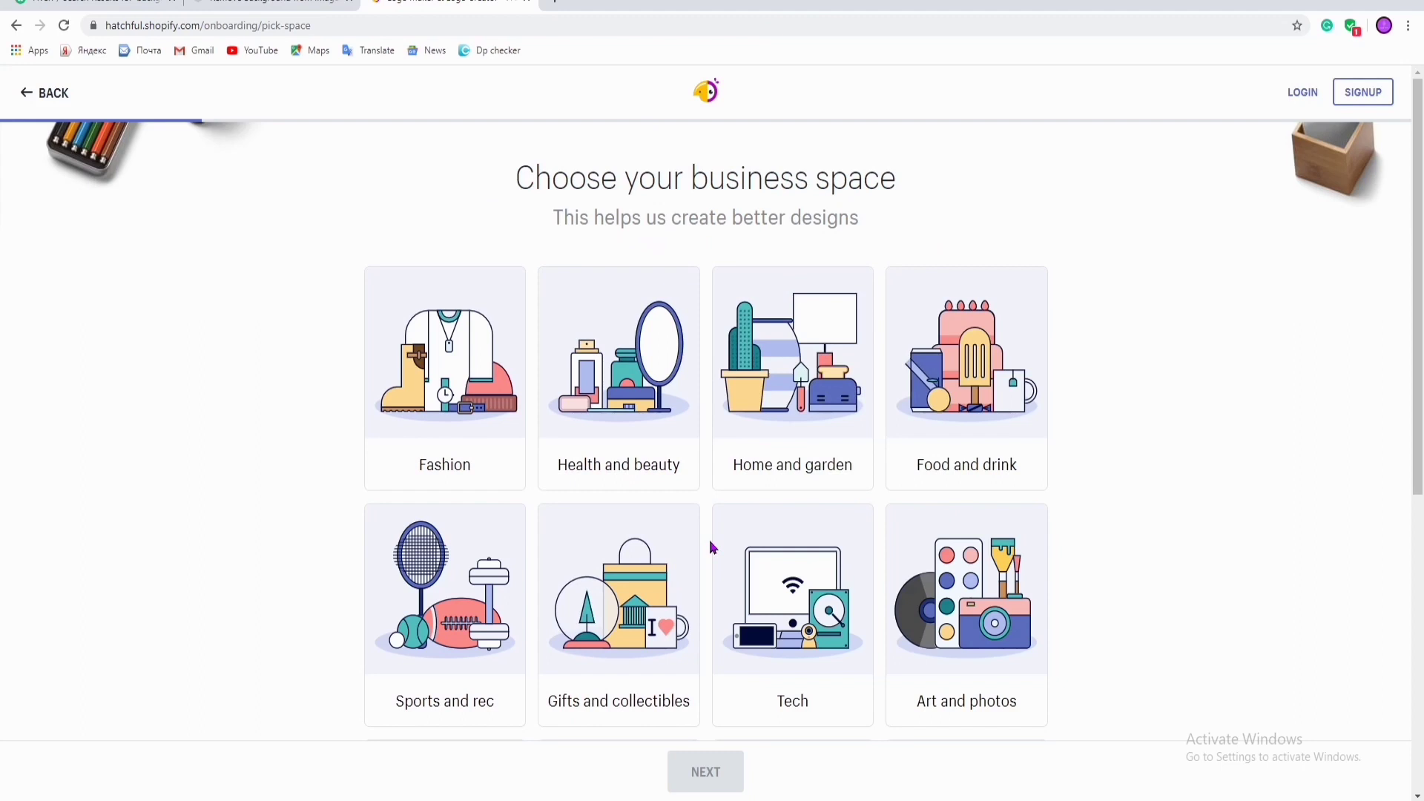
Look through the business space categories, choose Fashion and continue to the visual styles.
scroll(710, 547, "down", 3)
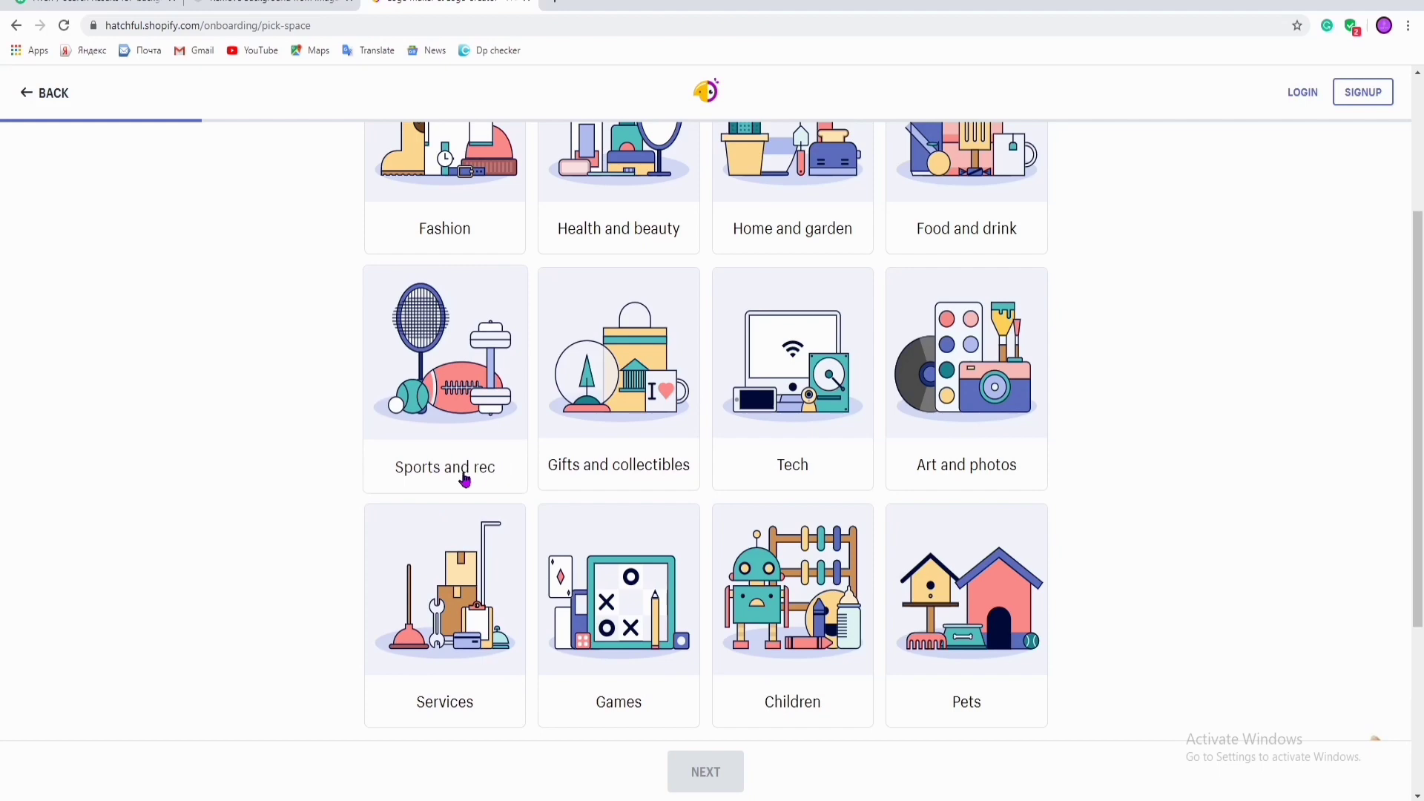
scroll(456, 483, "up", 3)
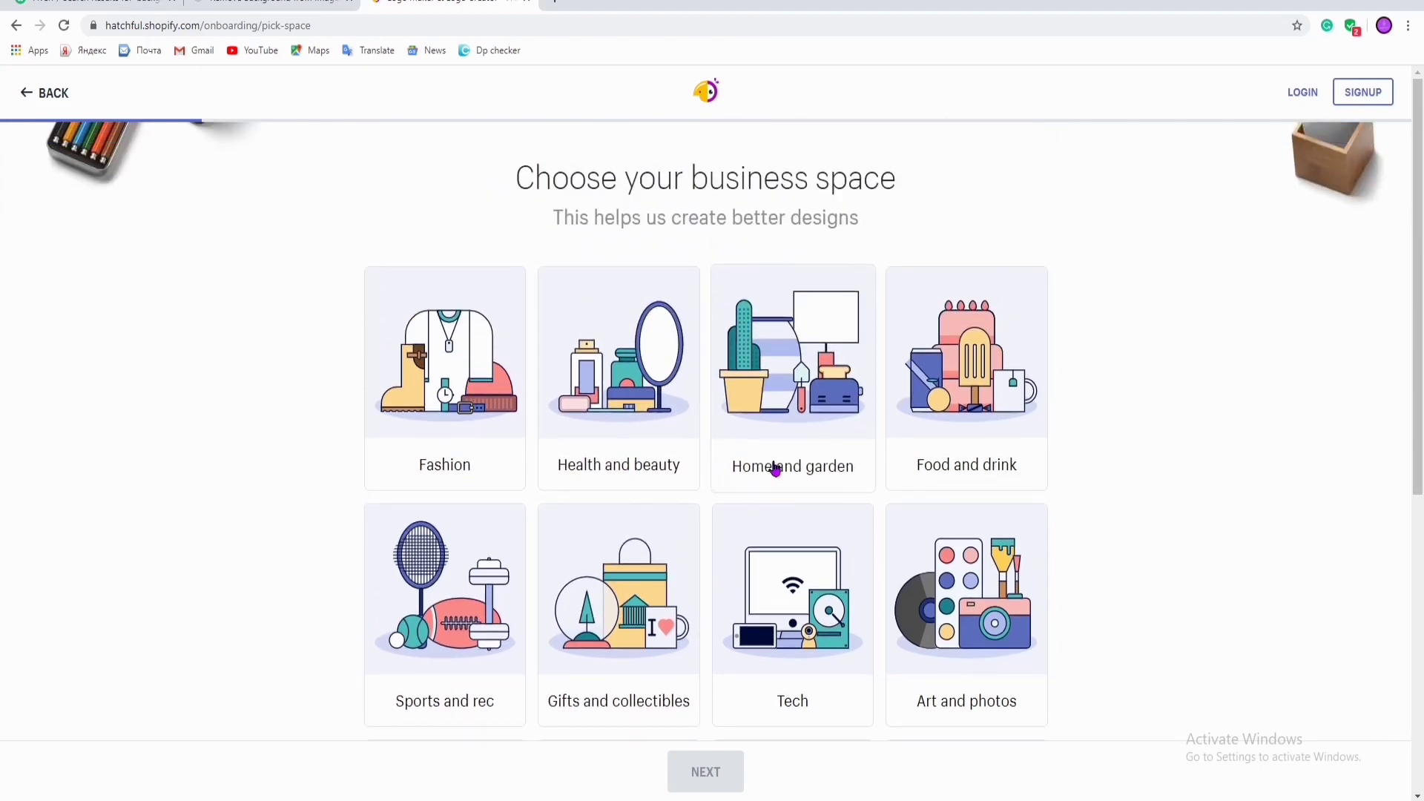
scroll(764, 541, "down", 4)
scroll(728, 534, "down", 3)
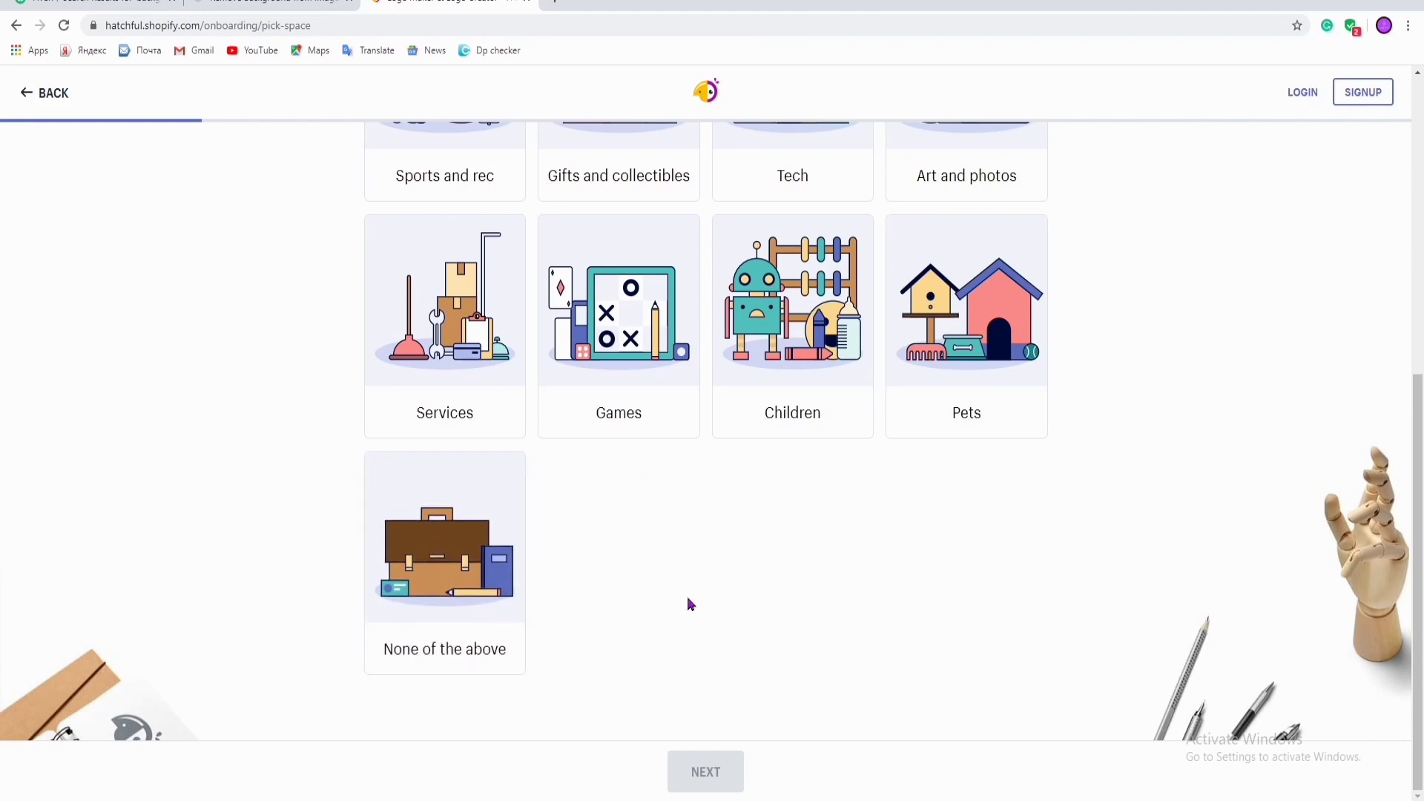
scroll(651, 541, "up", 3)
scroll(650, 546, "up", 4)
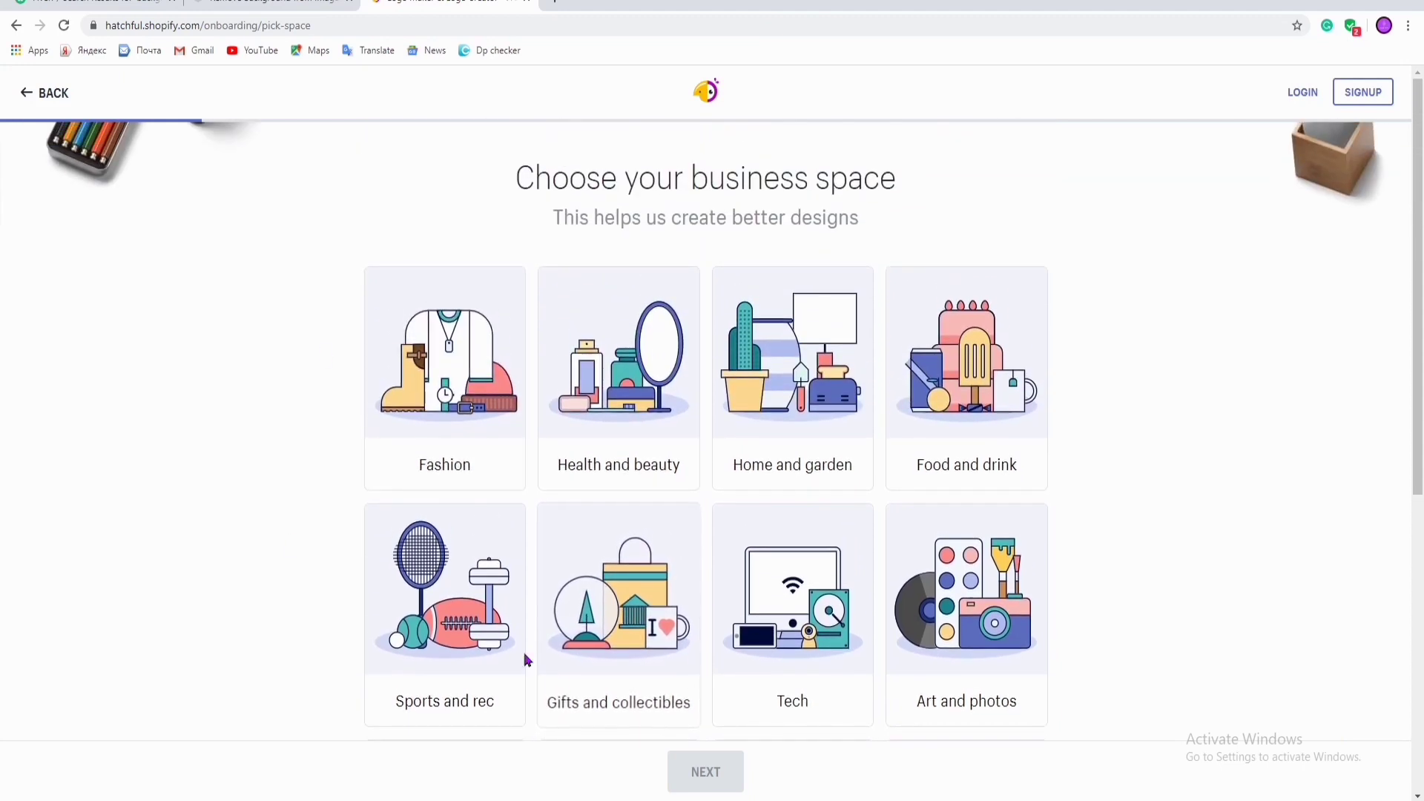
left_click(481, 419)
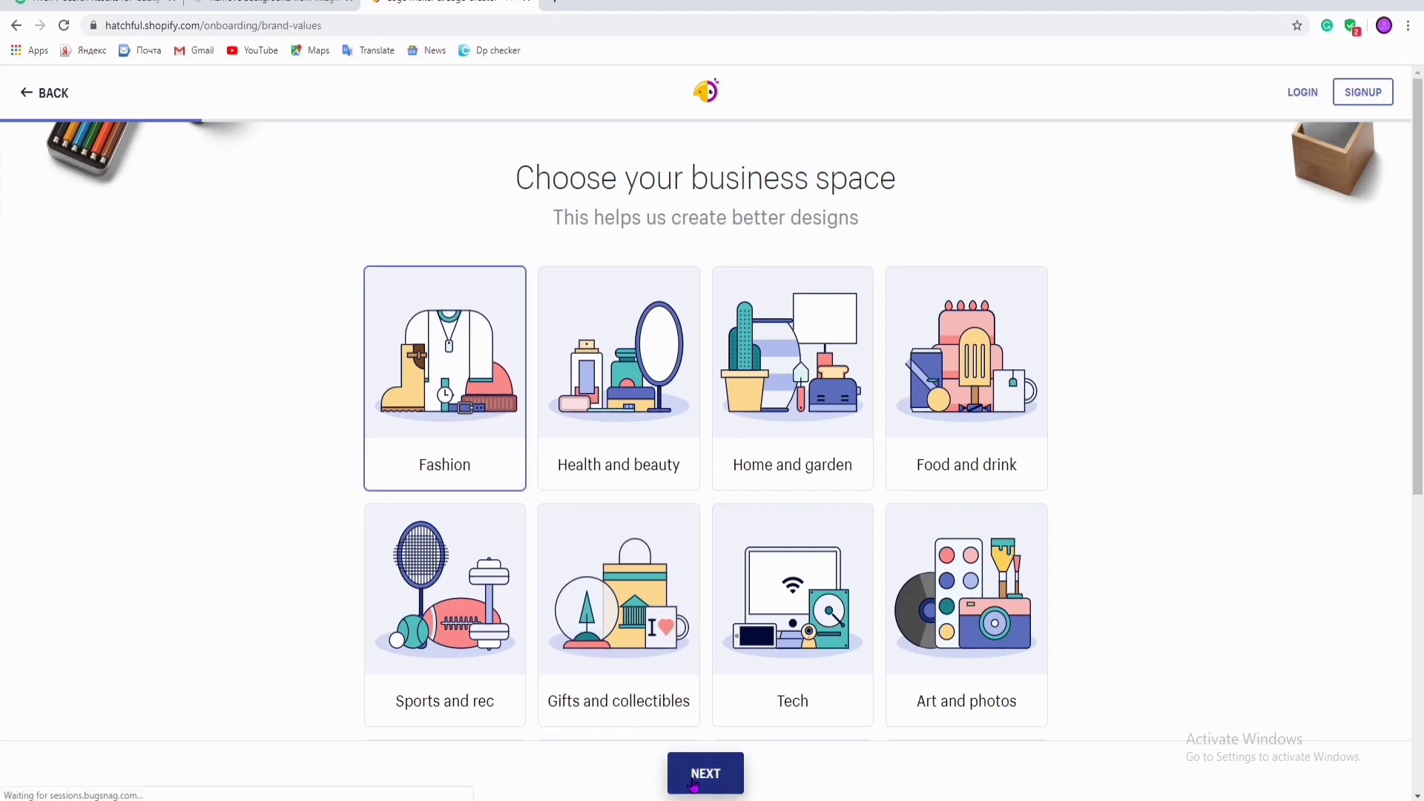
left_click(693, 777)
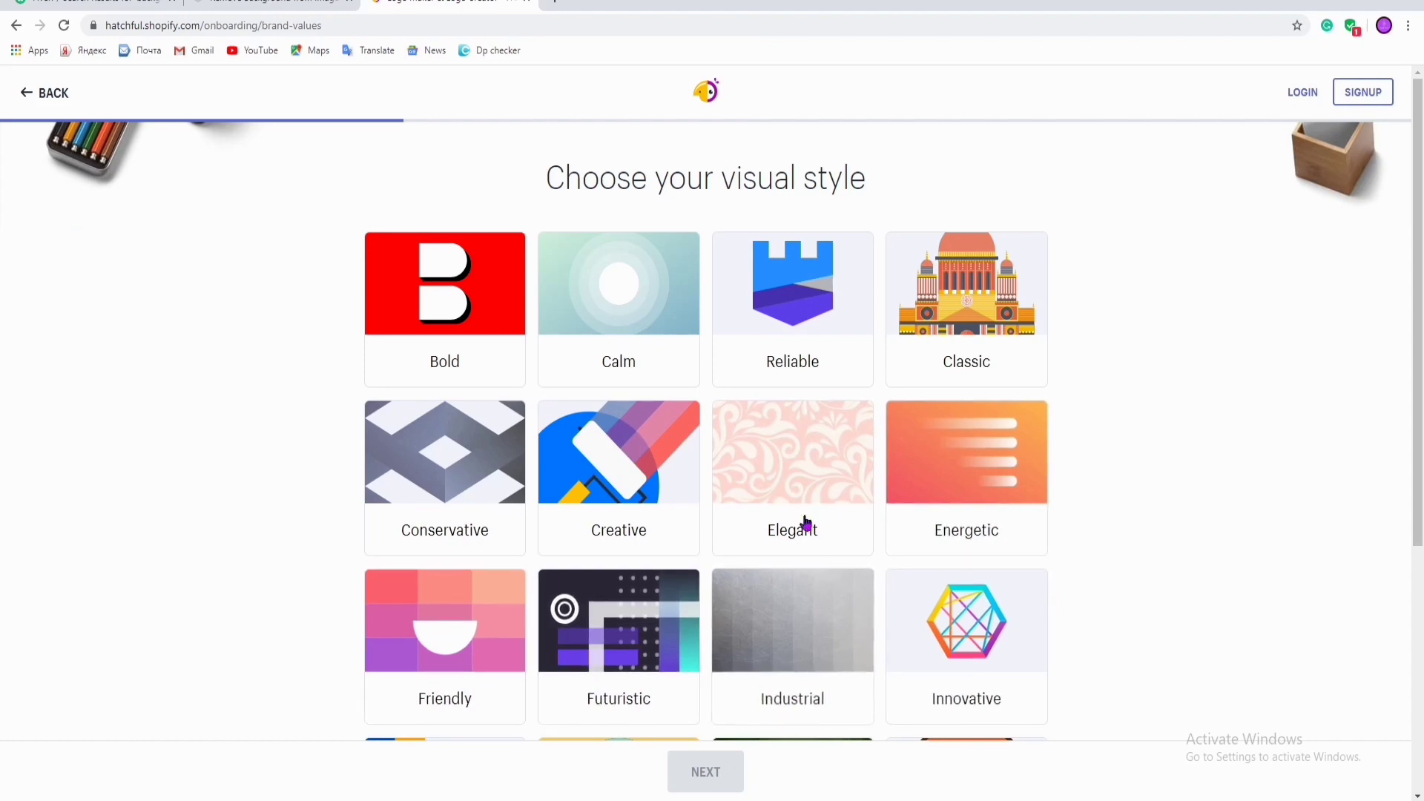
Look through the visual styles, choose Modern and continue to the business name page.
scroll(763, 565, "down", 4)
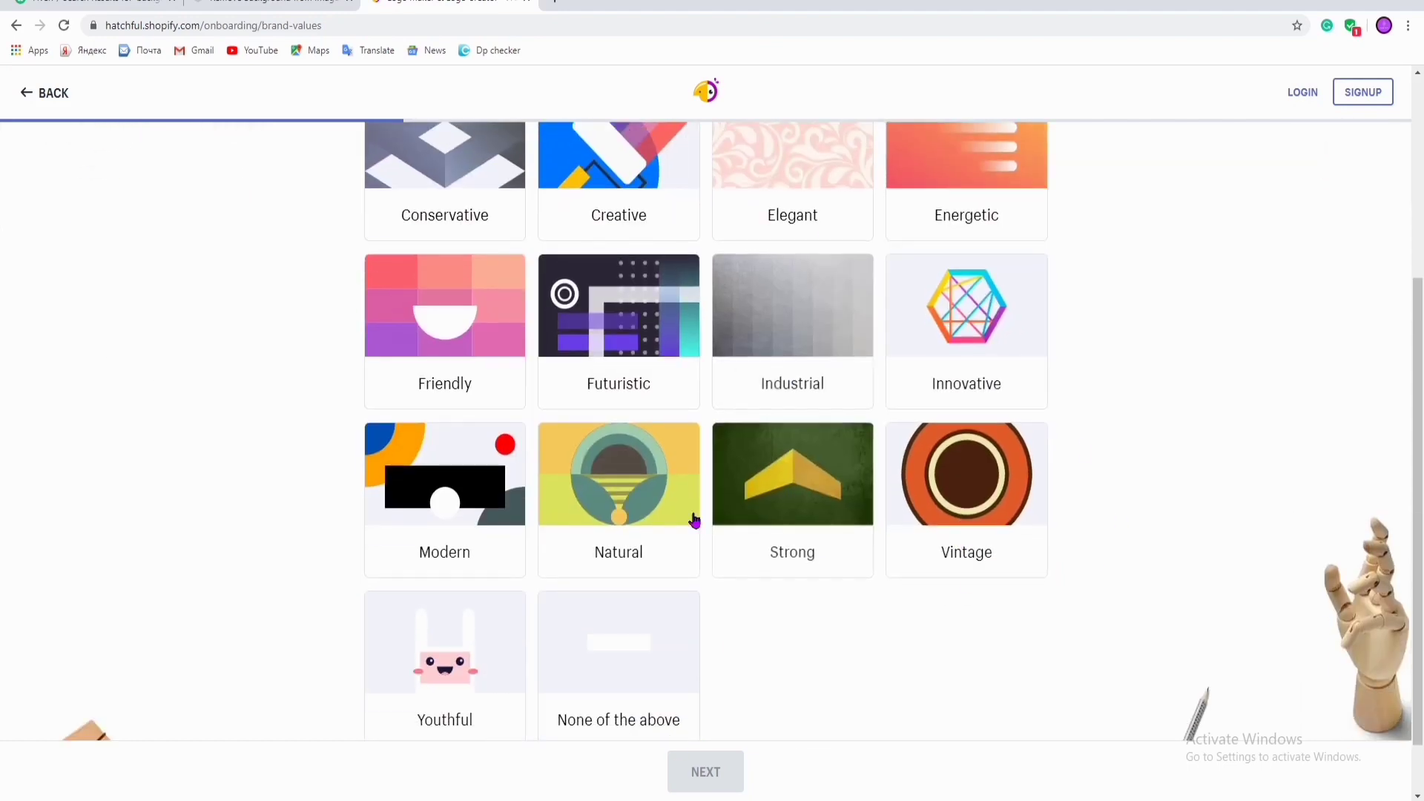
scroll(693, 531, "down", 1)
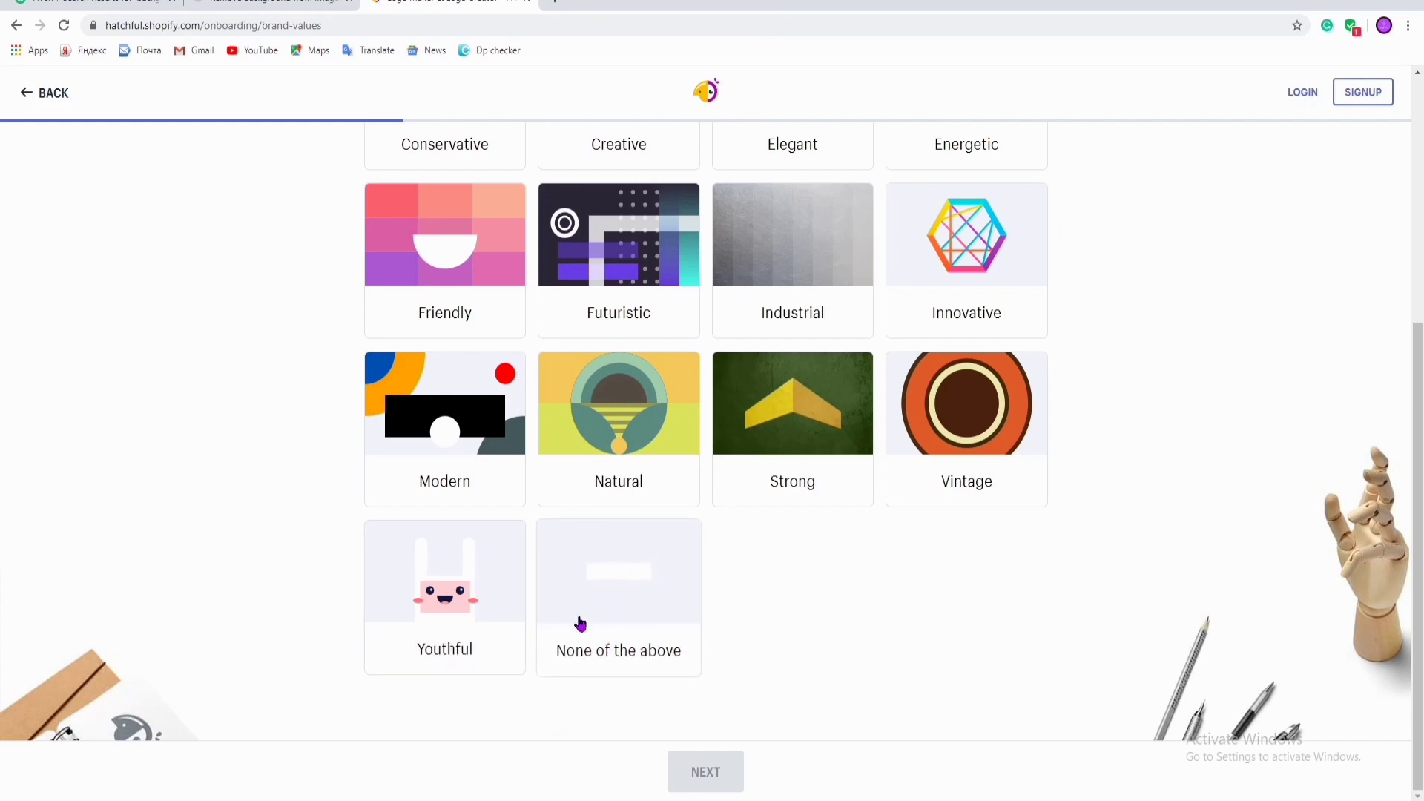
scroll(579, 621, "up", 5)
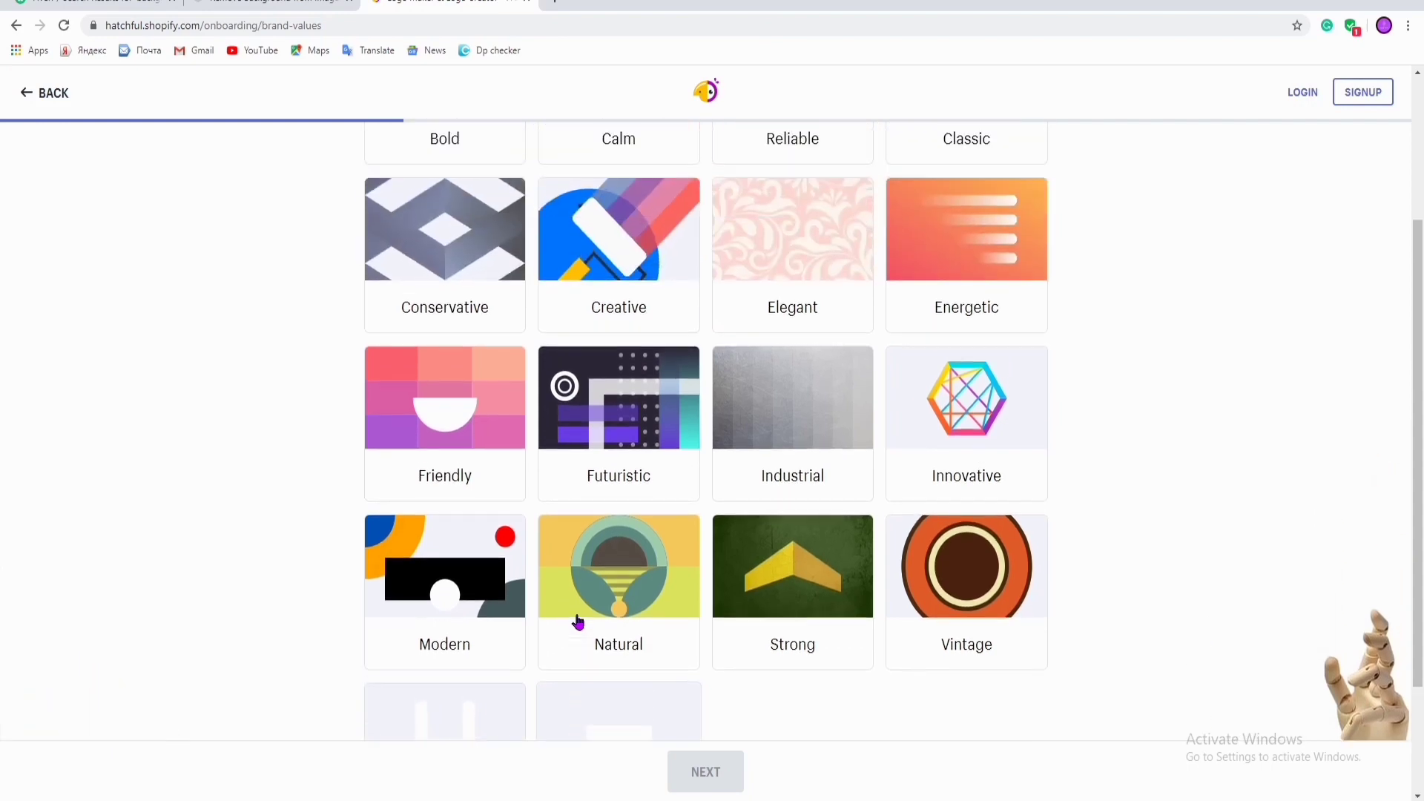
scroll(665, 525, "down", 5)
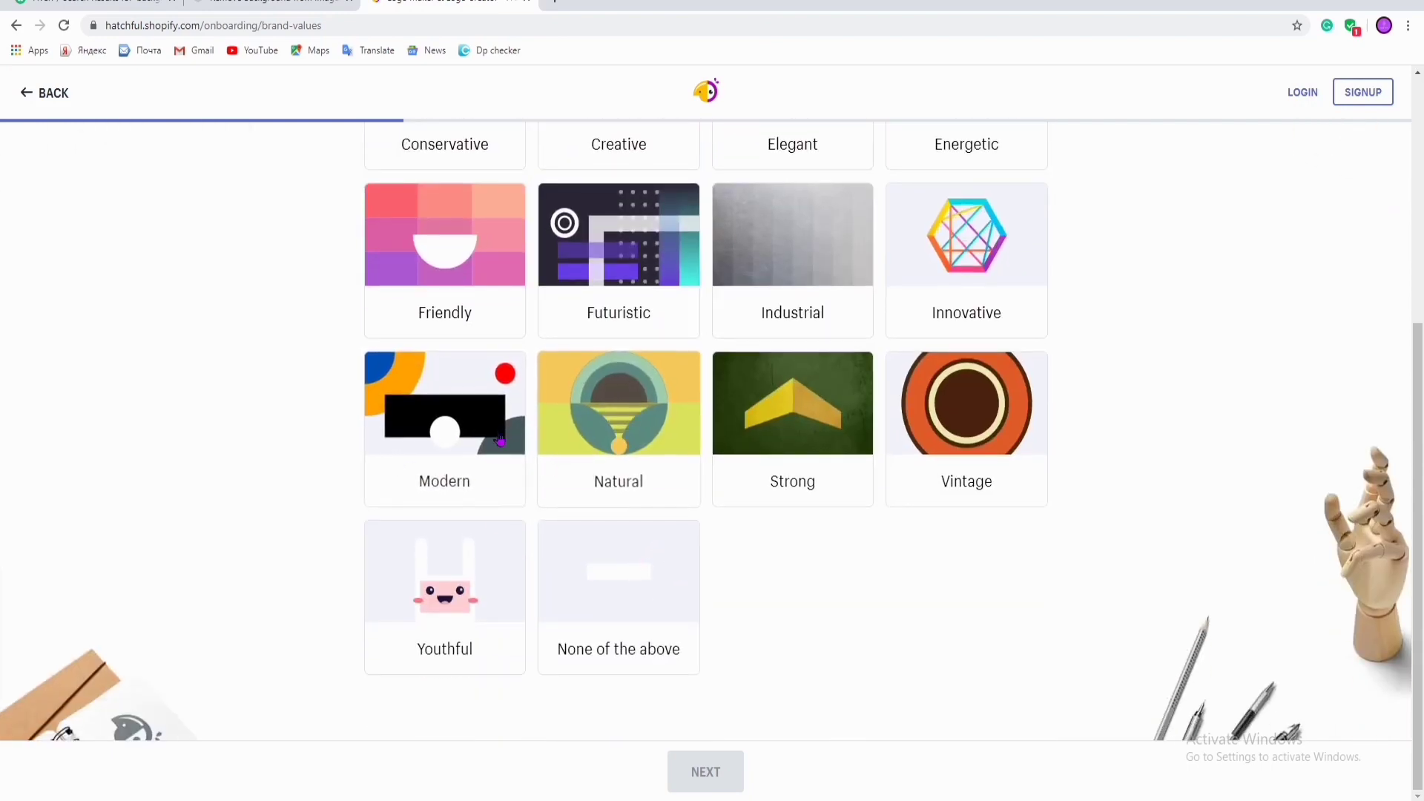
left_click(464, 469)
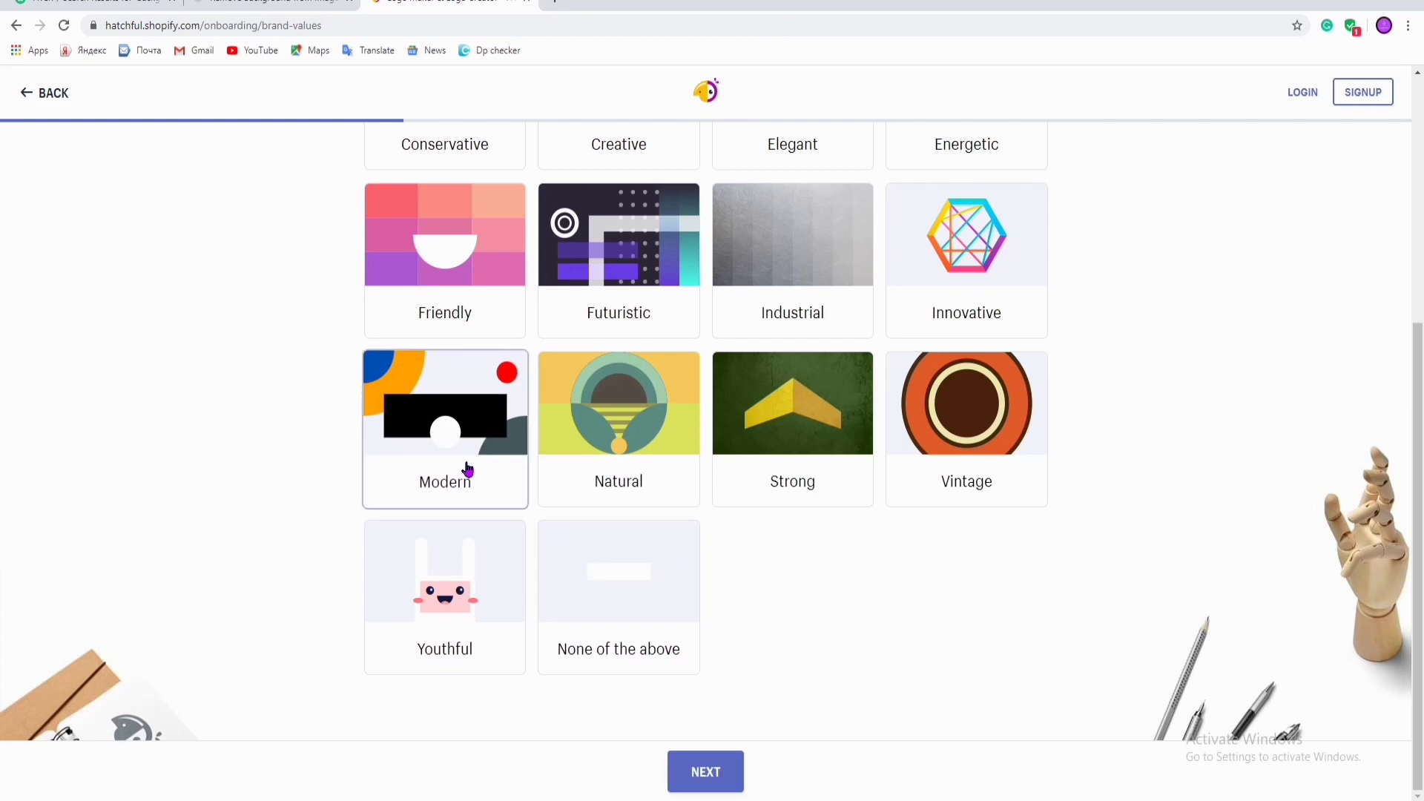
left_click(701, 775)
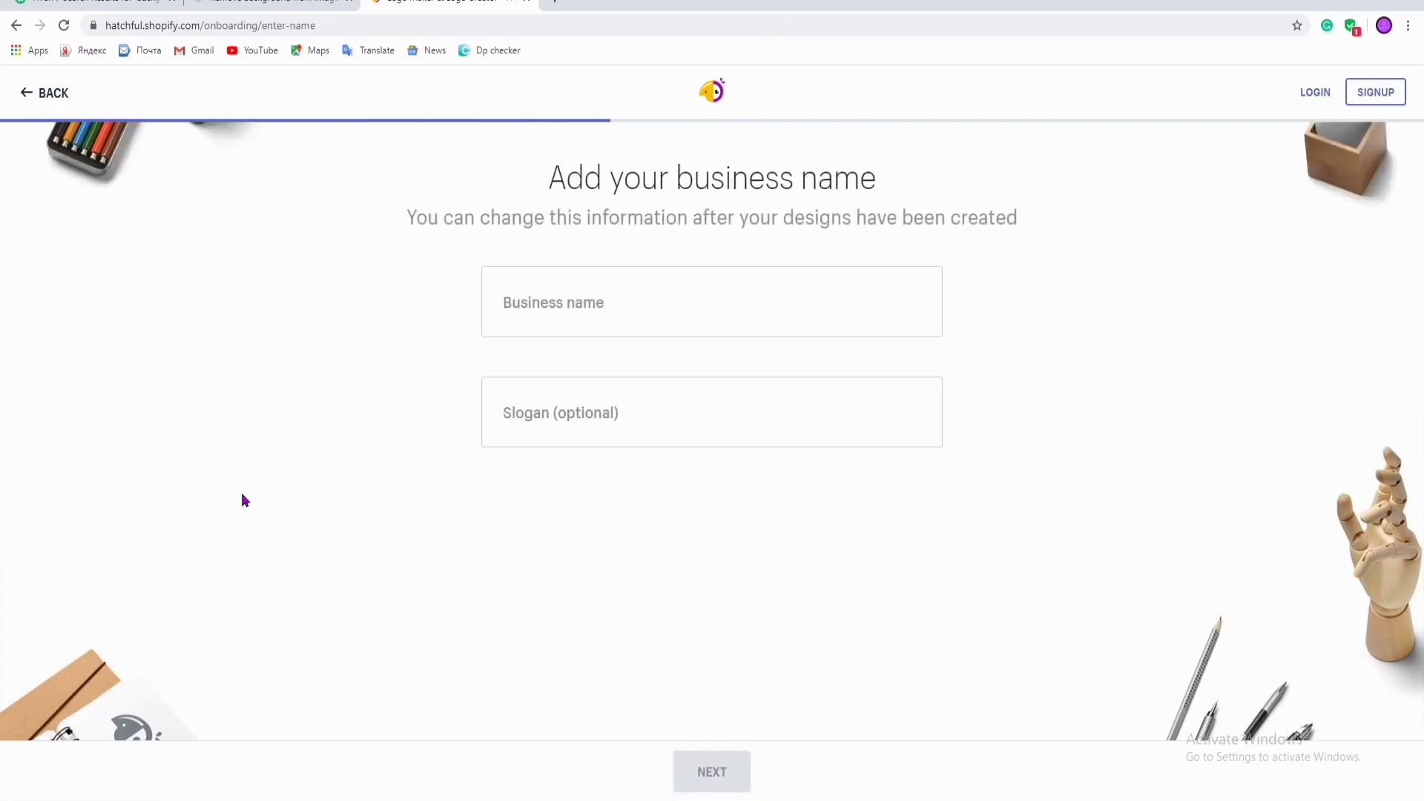
Enter the business name yAWPS TECH with the slogan MAKE MONEY AND LEARN, and submit them.
left_click(543, 313)
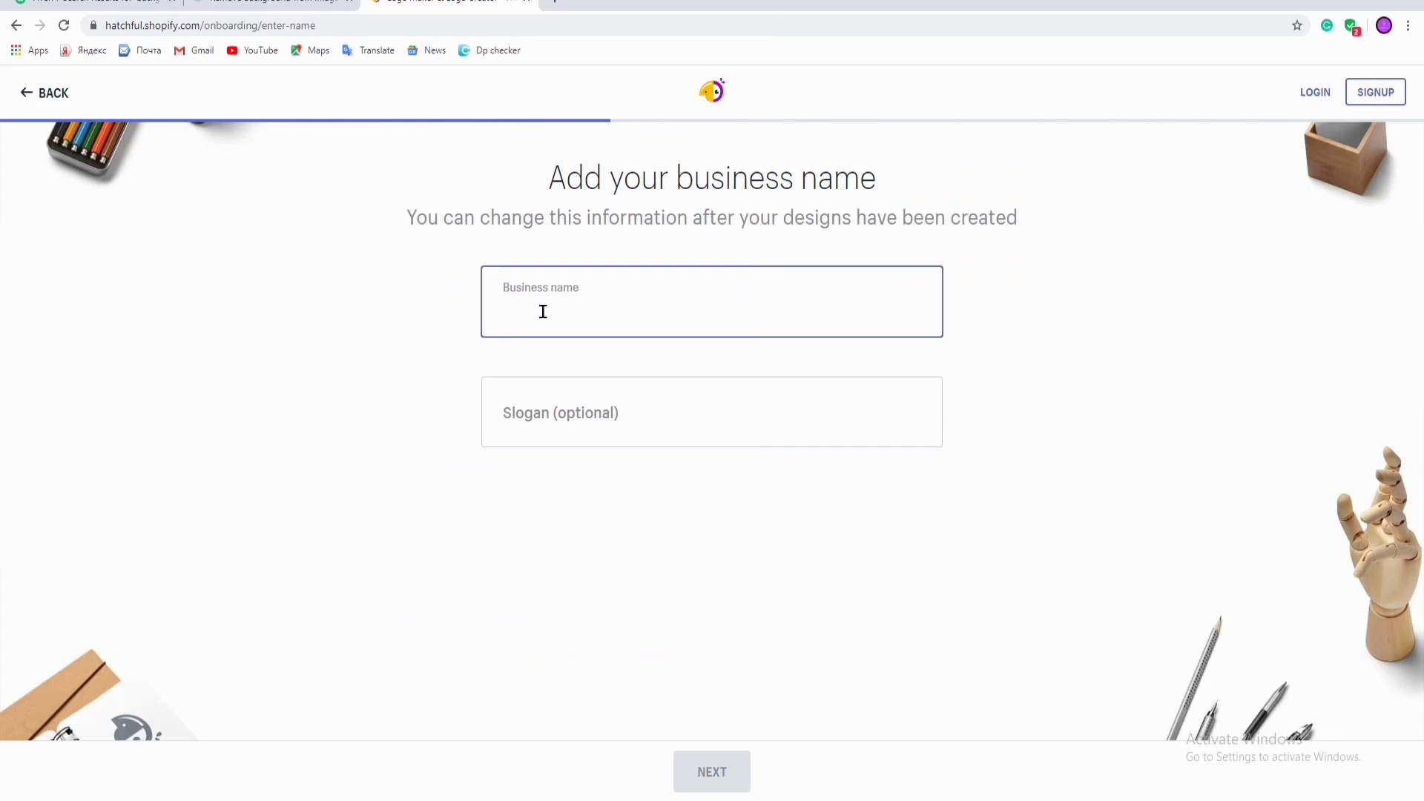
type("yAW")
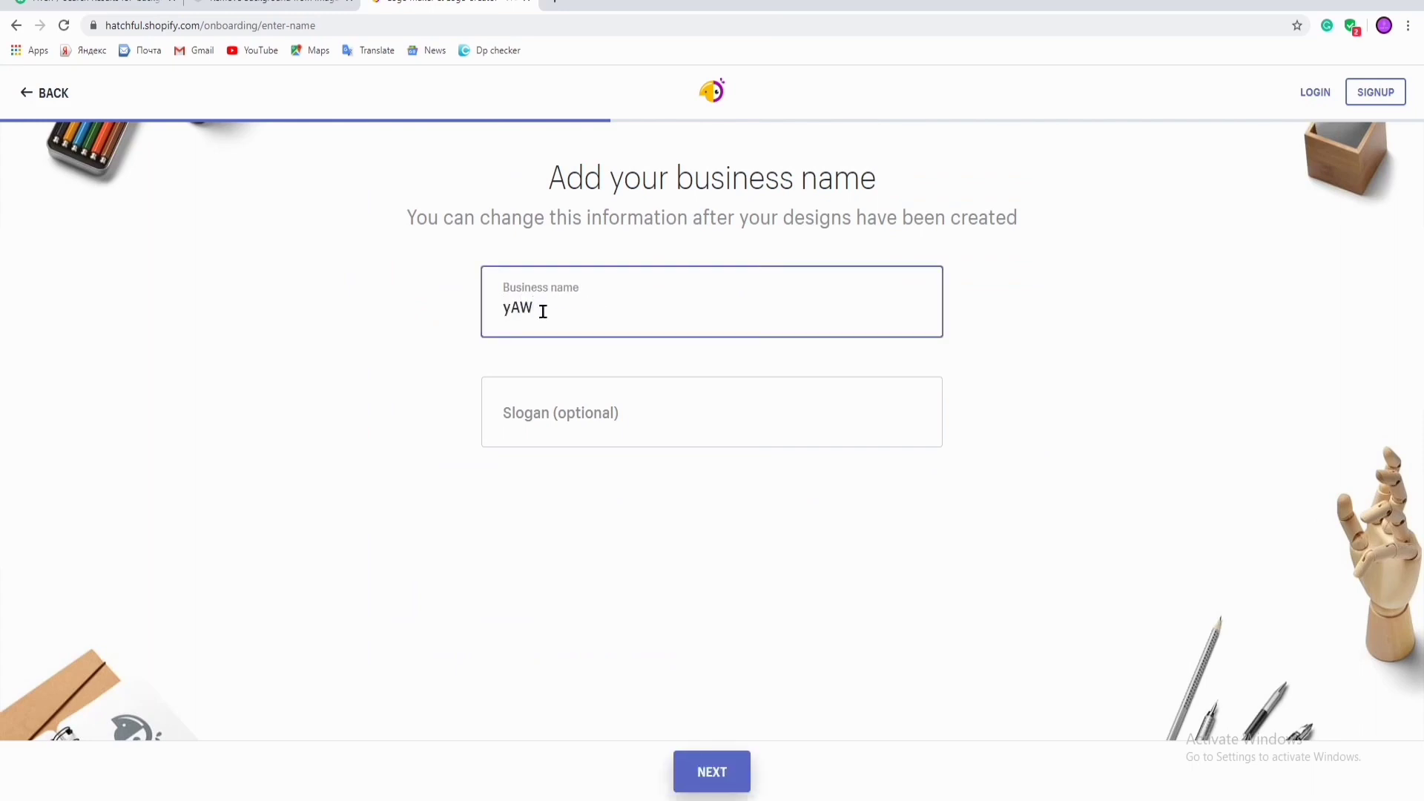
type("Ps")
left_click(557, 417)
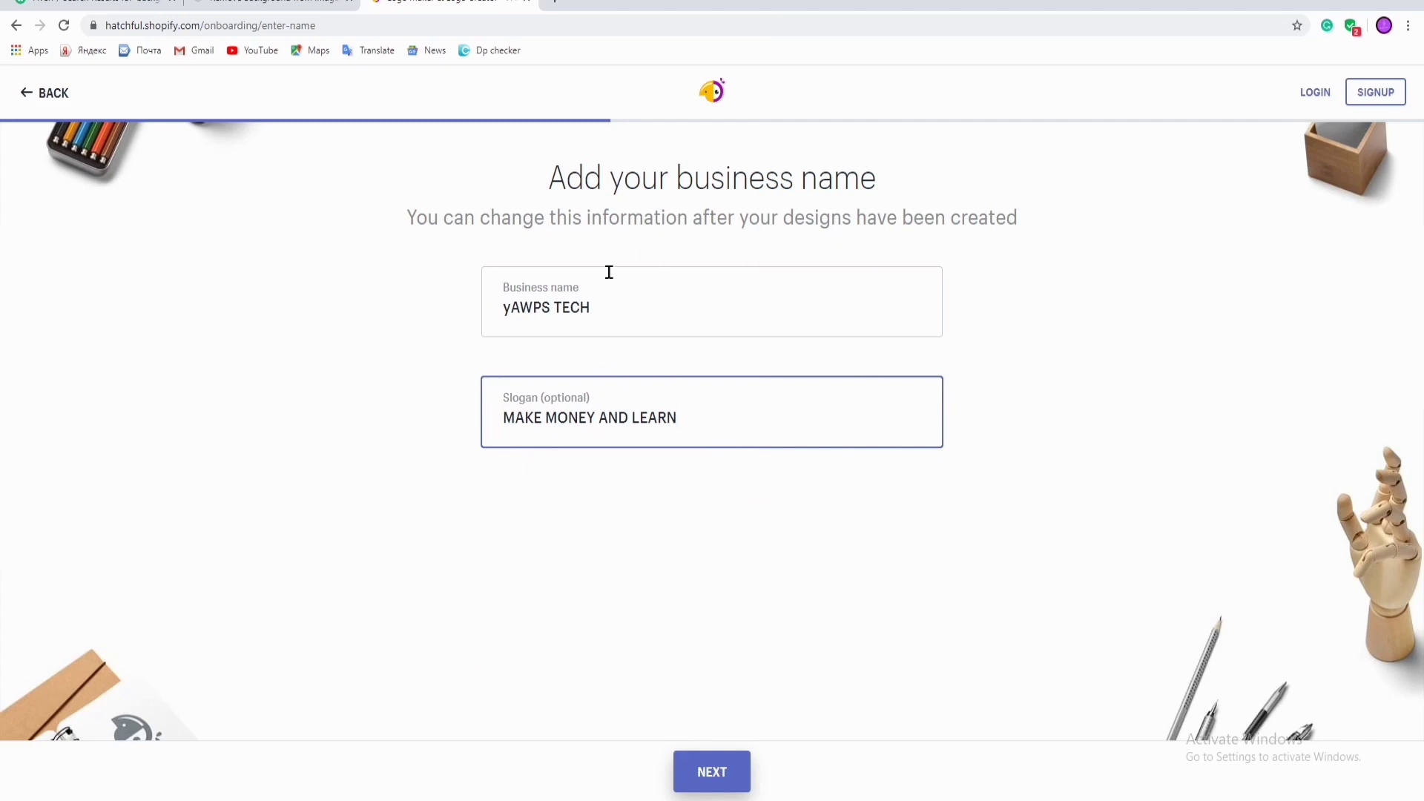
left_click(718, 771)
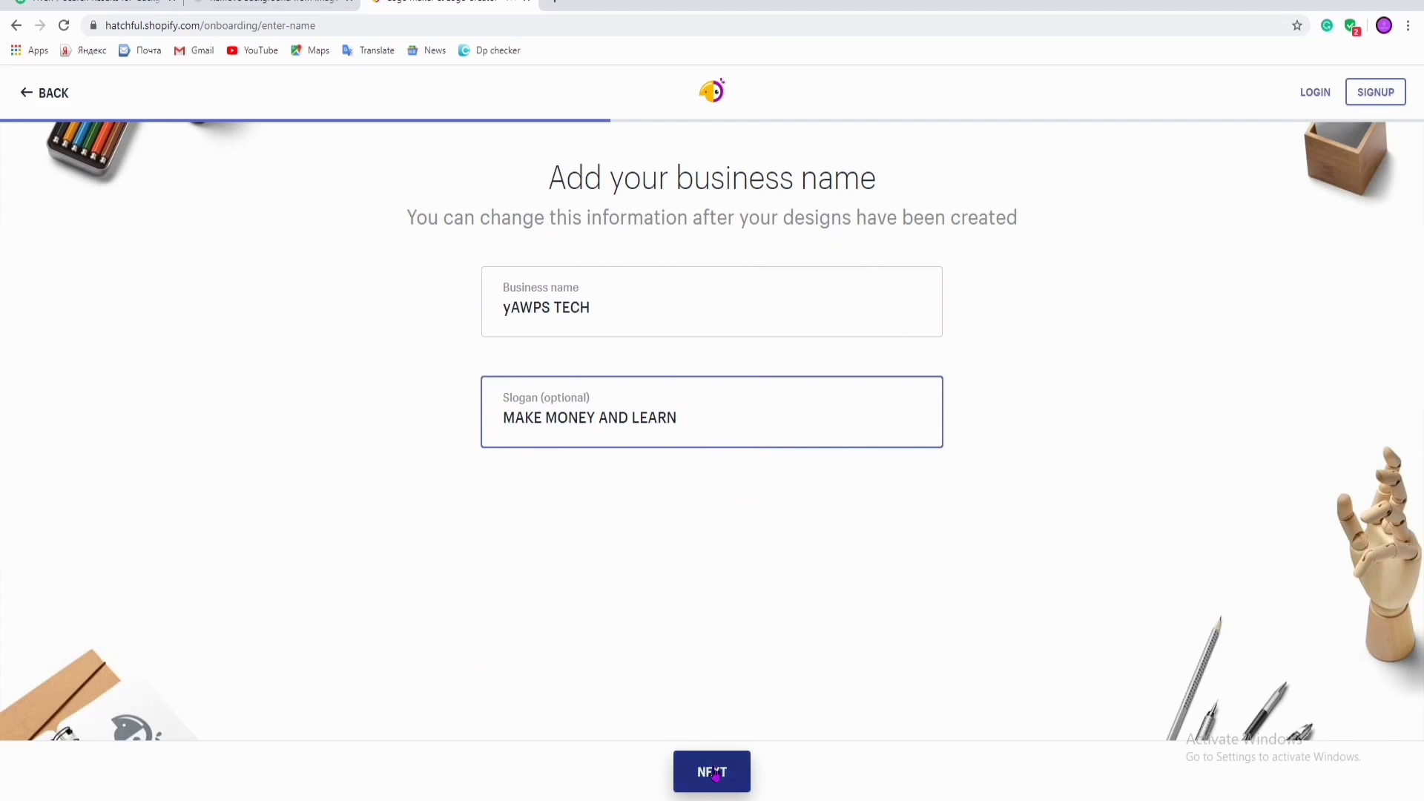
left_click(718, 771)
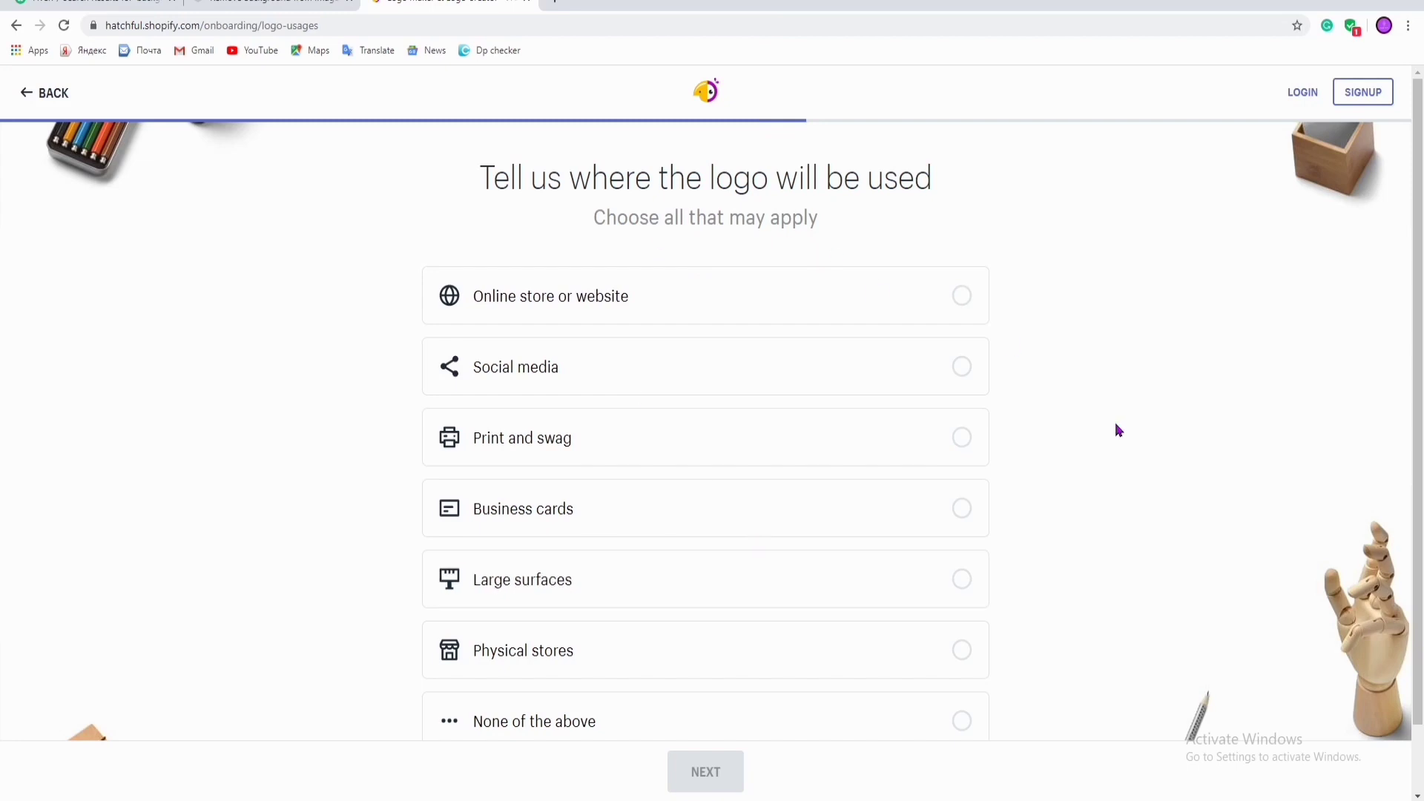
Select every logo use from Online store or website through Physical stores, leaving out None of the above, and generate the logos.
left_click(945, 310)
left_click(945, 385)
left_click(901, 452)
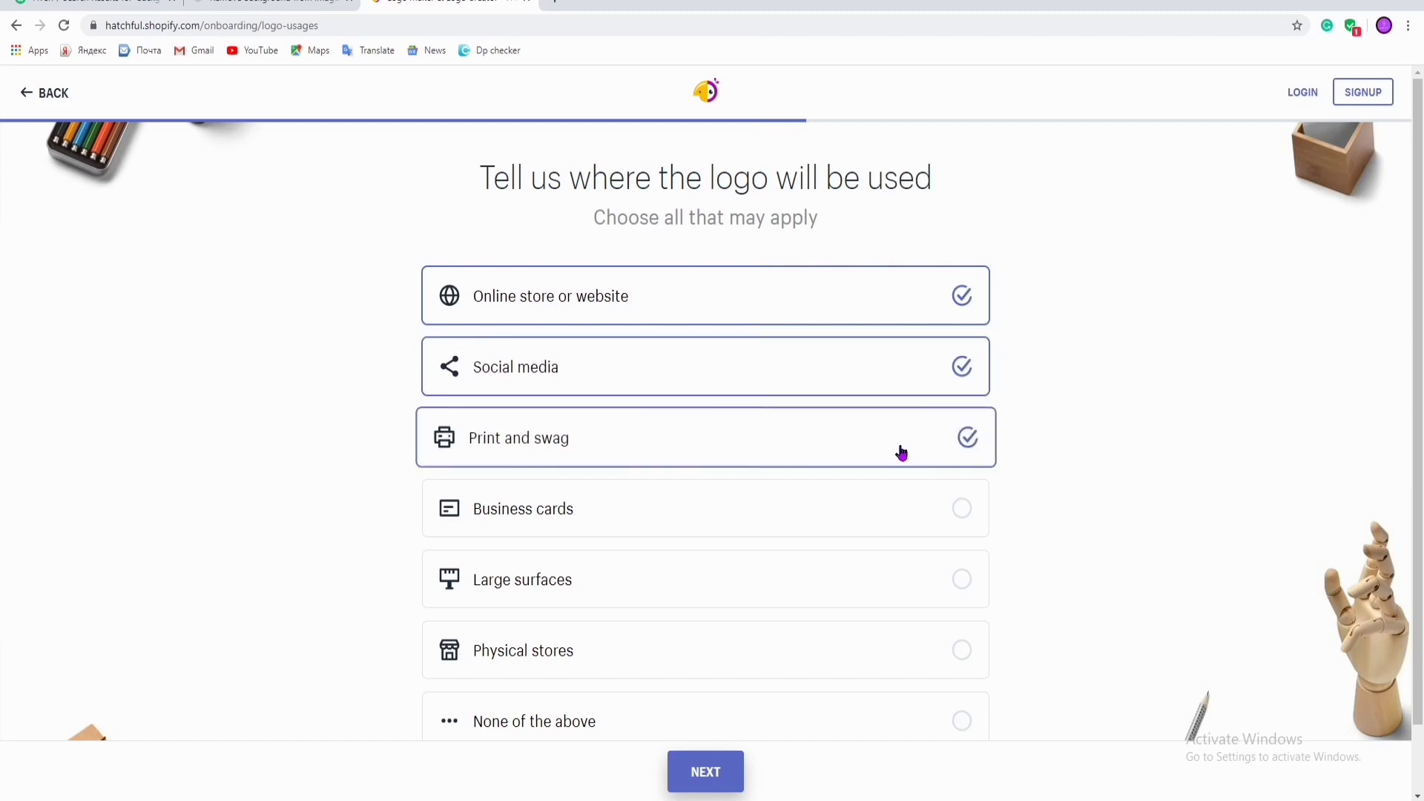
left_click(891, 506)
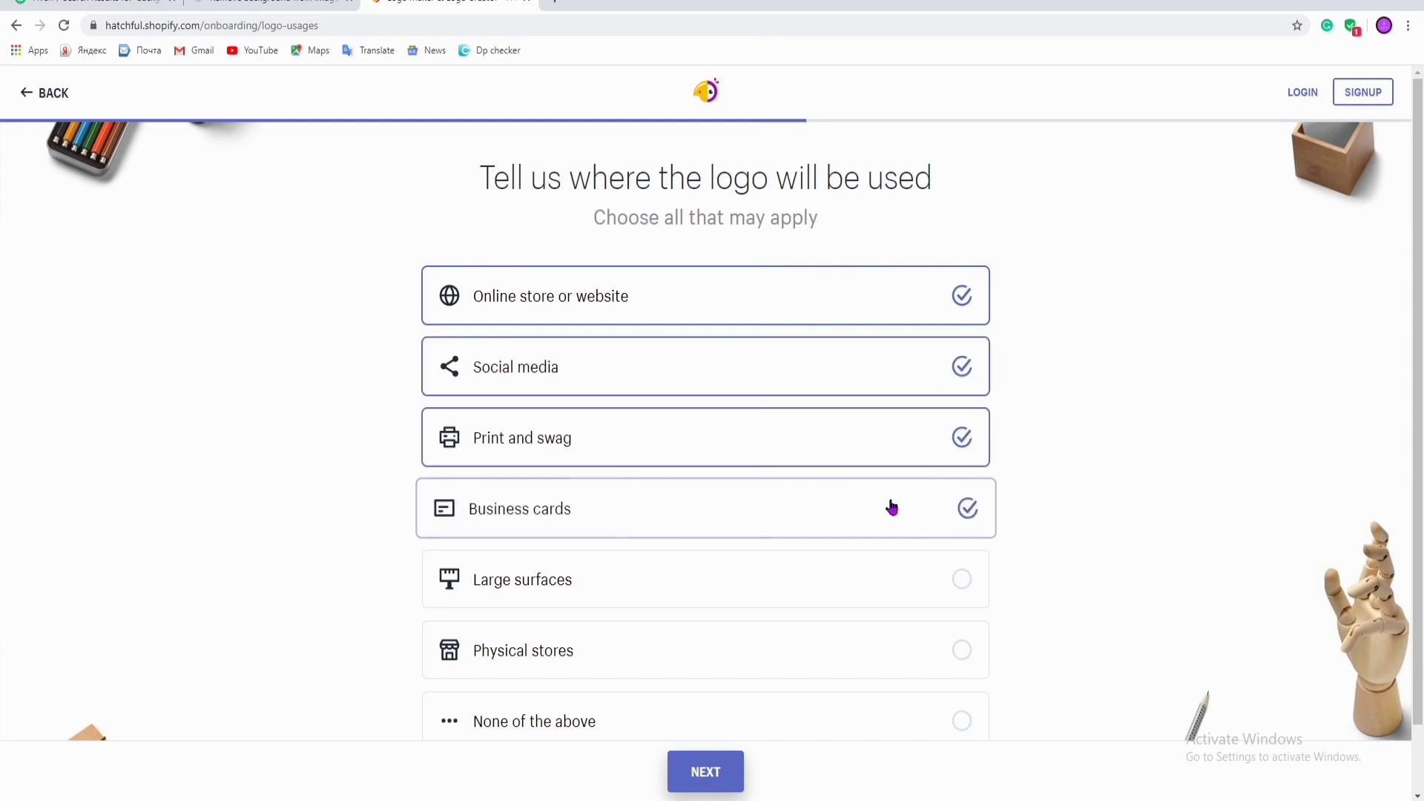
left_click(856, 578)
left_click(855, 667)
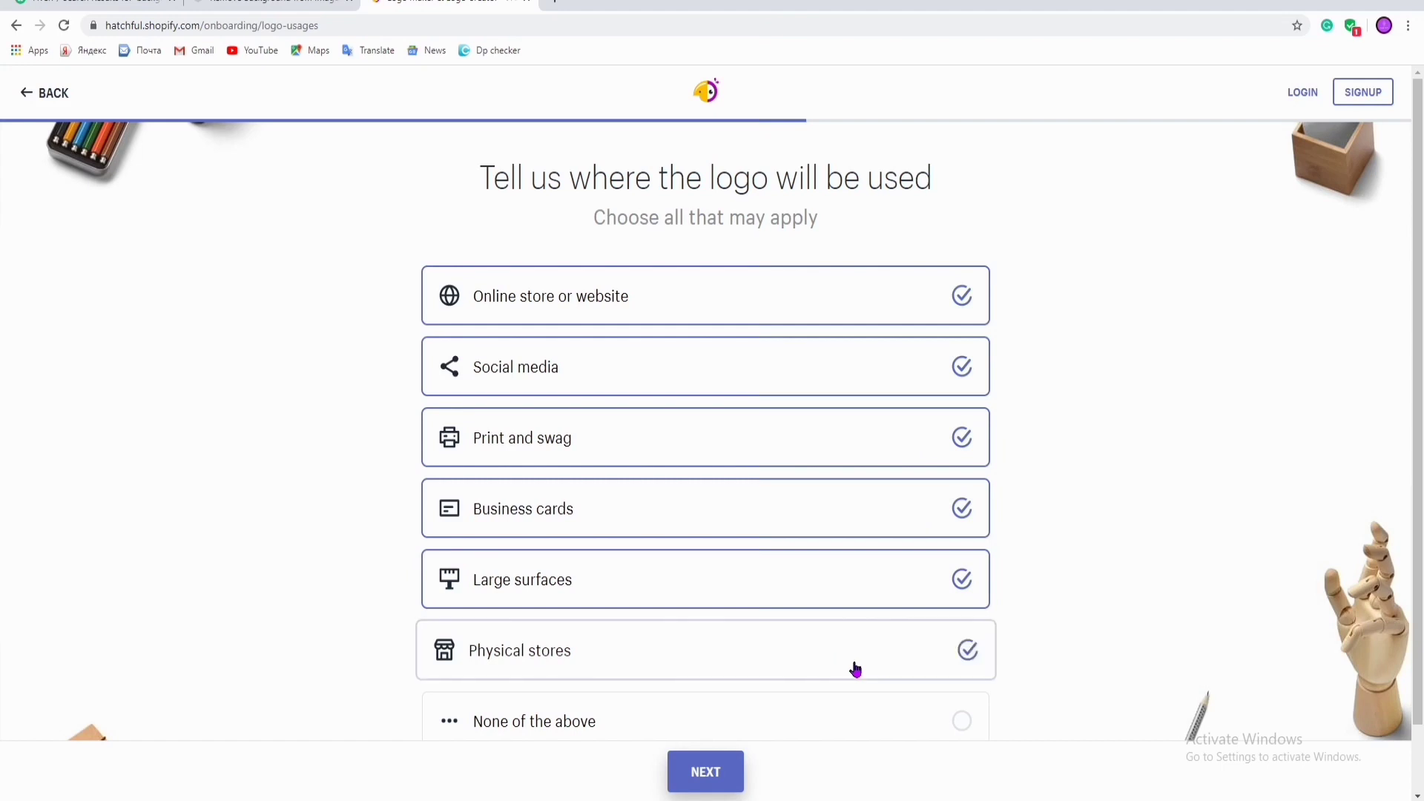
scroll(853, 667, "down", 1)
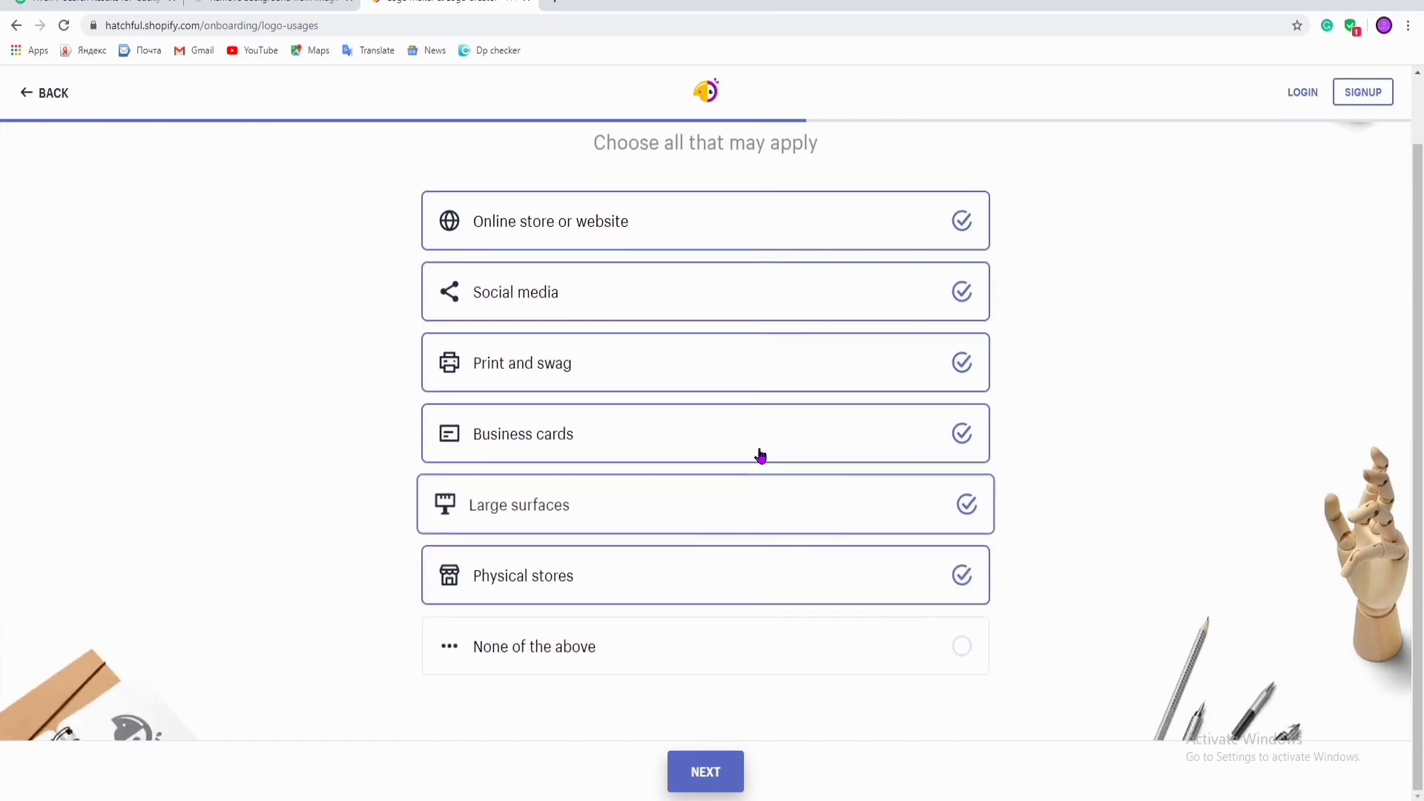
scroll(746, 424, "up", 1)
scroll(742, 460, "down", 1)
left_click(717, 765)
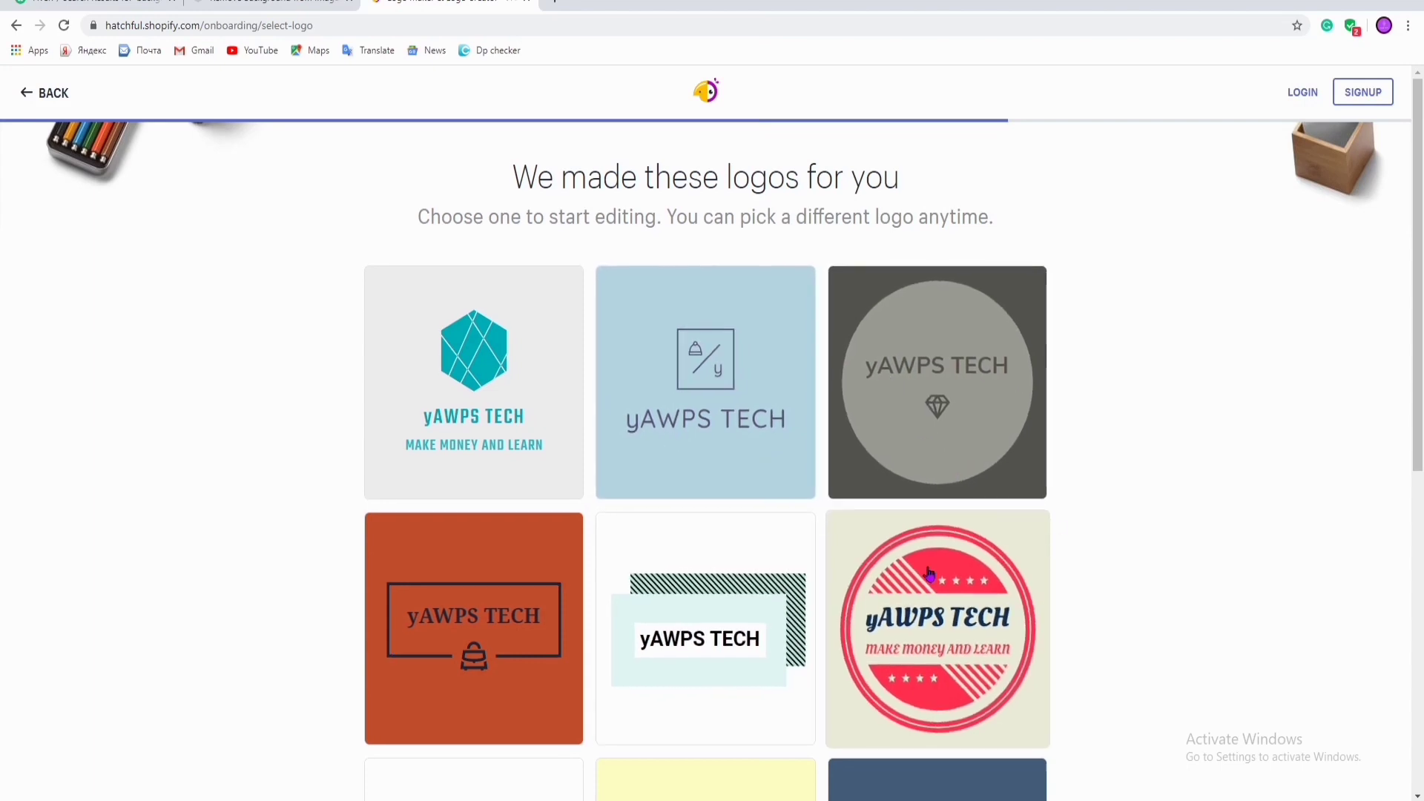
Look through the generated logos and choose the red circular badge with stars and stripes for editing.
scroll(920, 413, "down", 2)
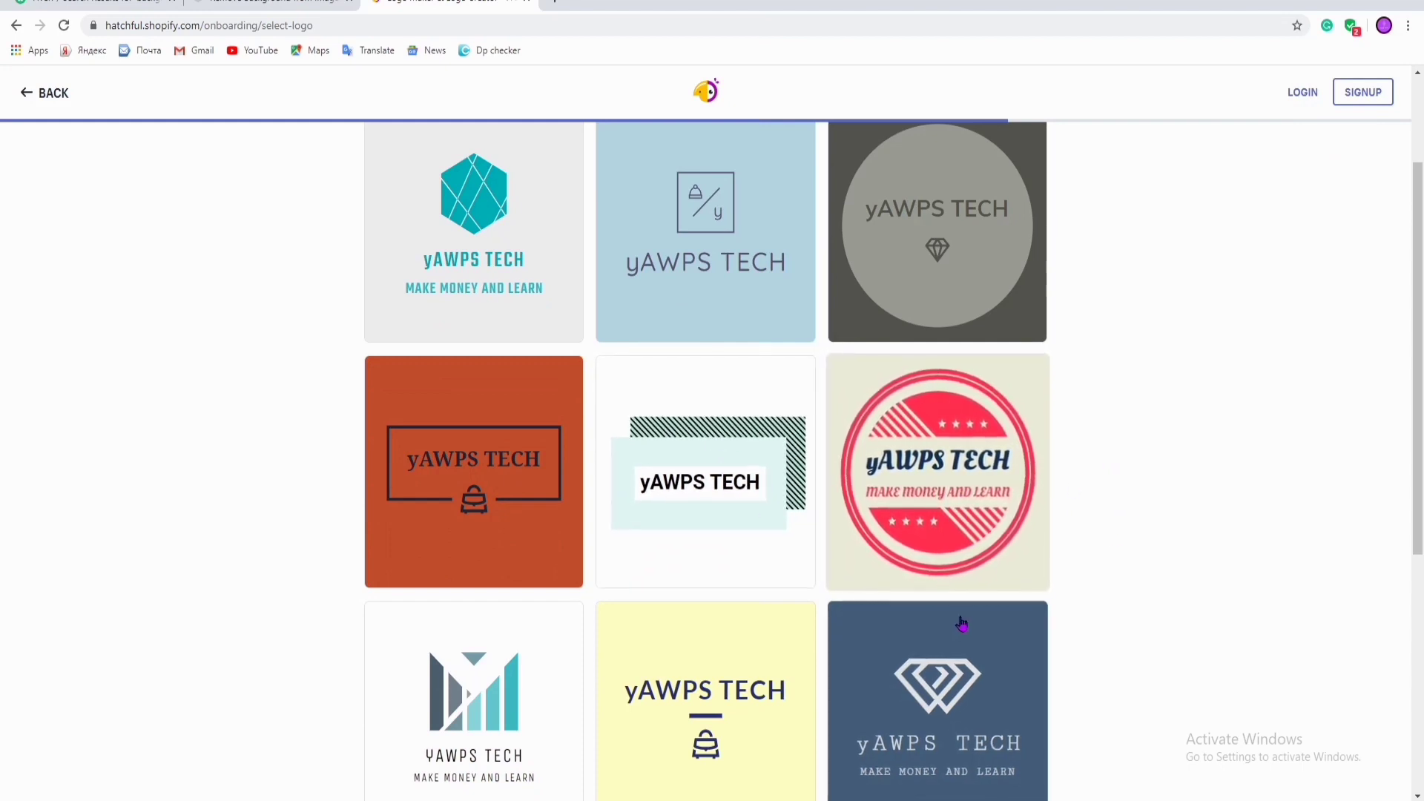
scroll(939, 542, "down", 5)
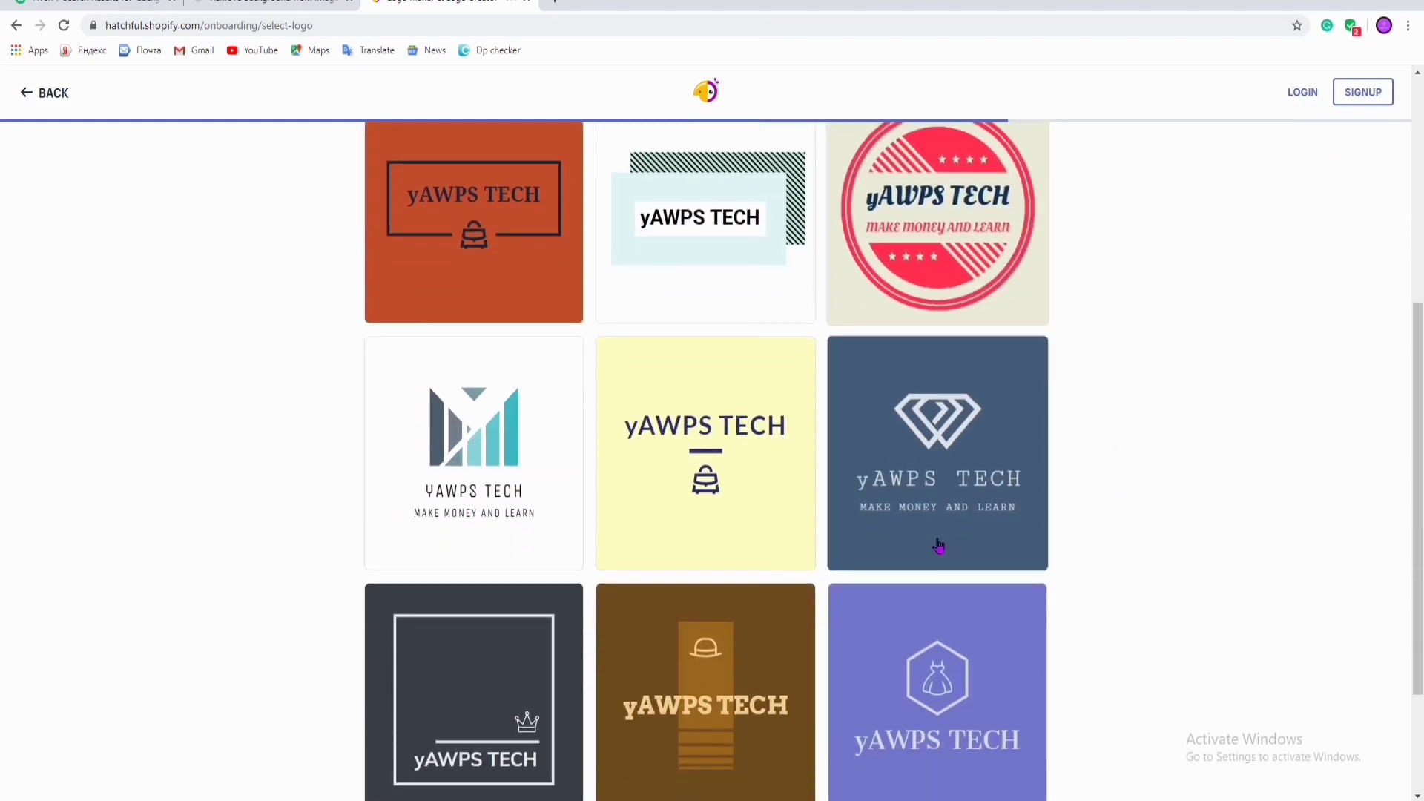
scroll(842, 569, "up", 2)
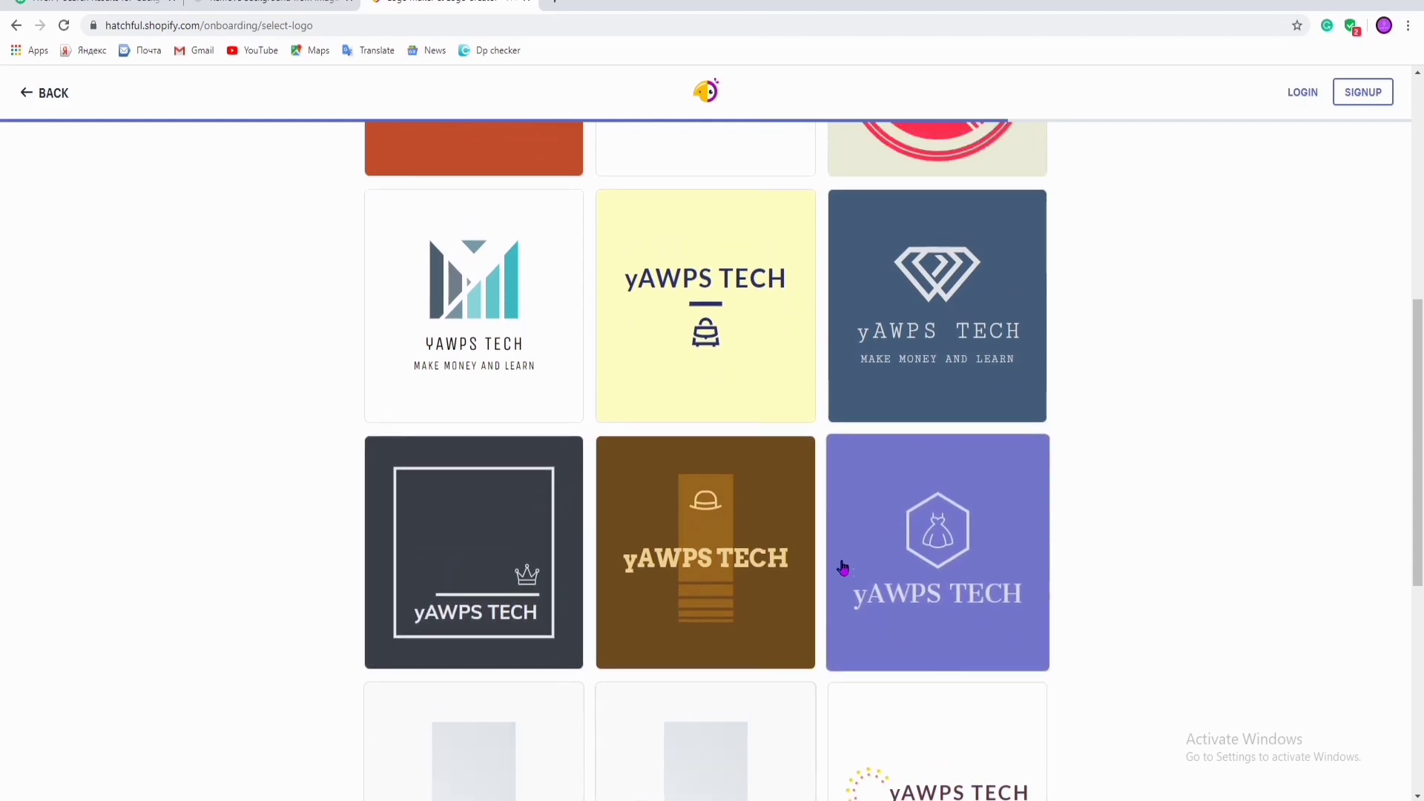
scroll(846, 565, "down", 12)
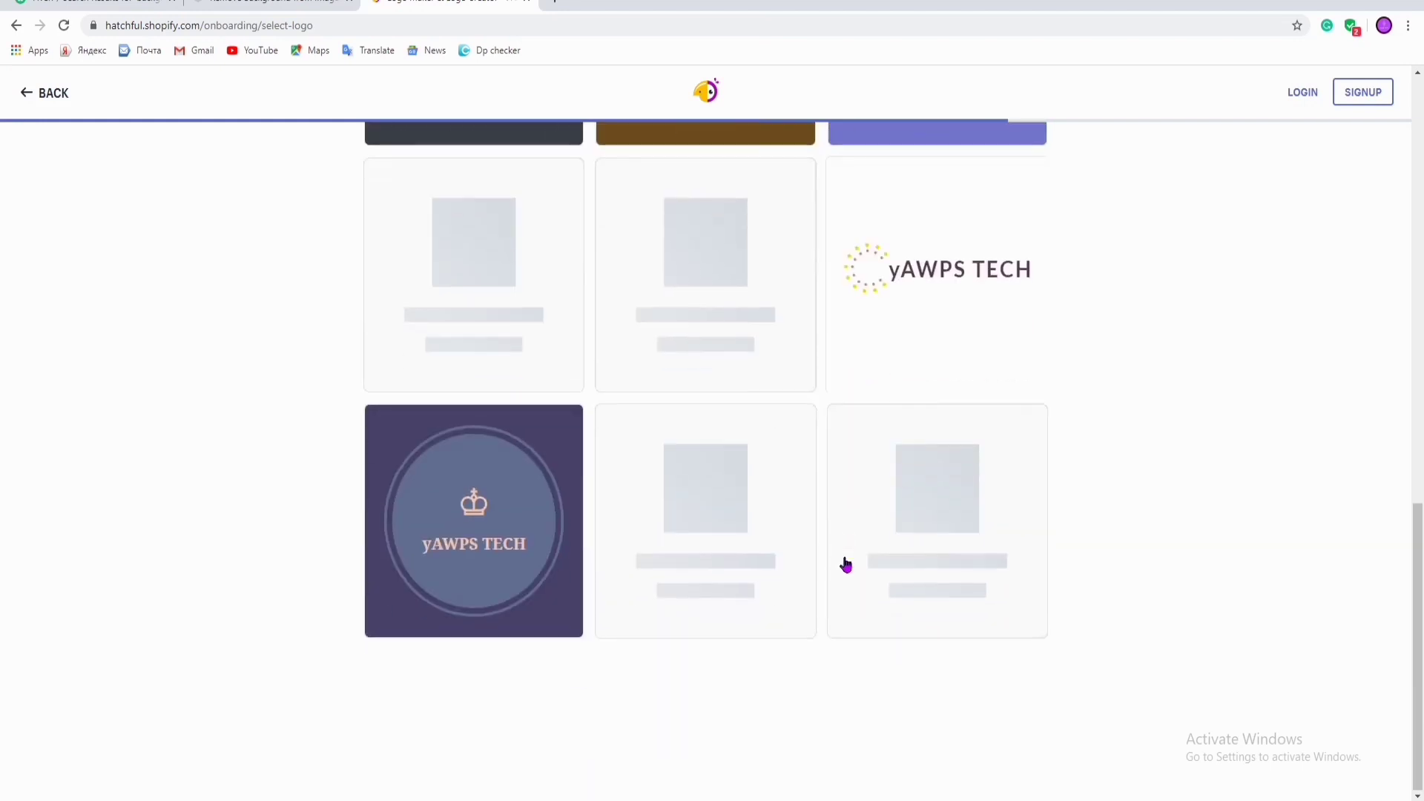
scroll(846, 565, "down", 2)
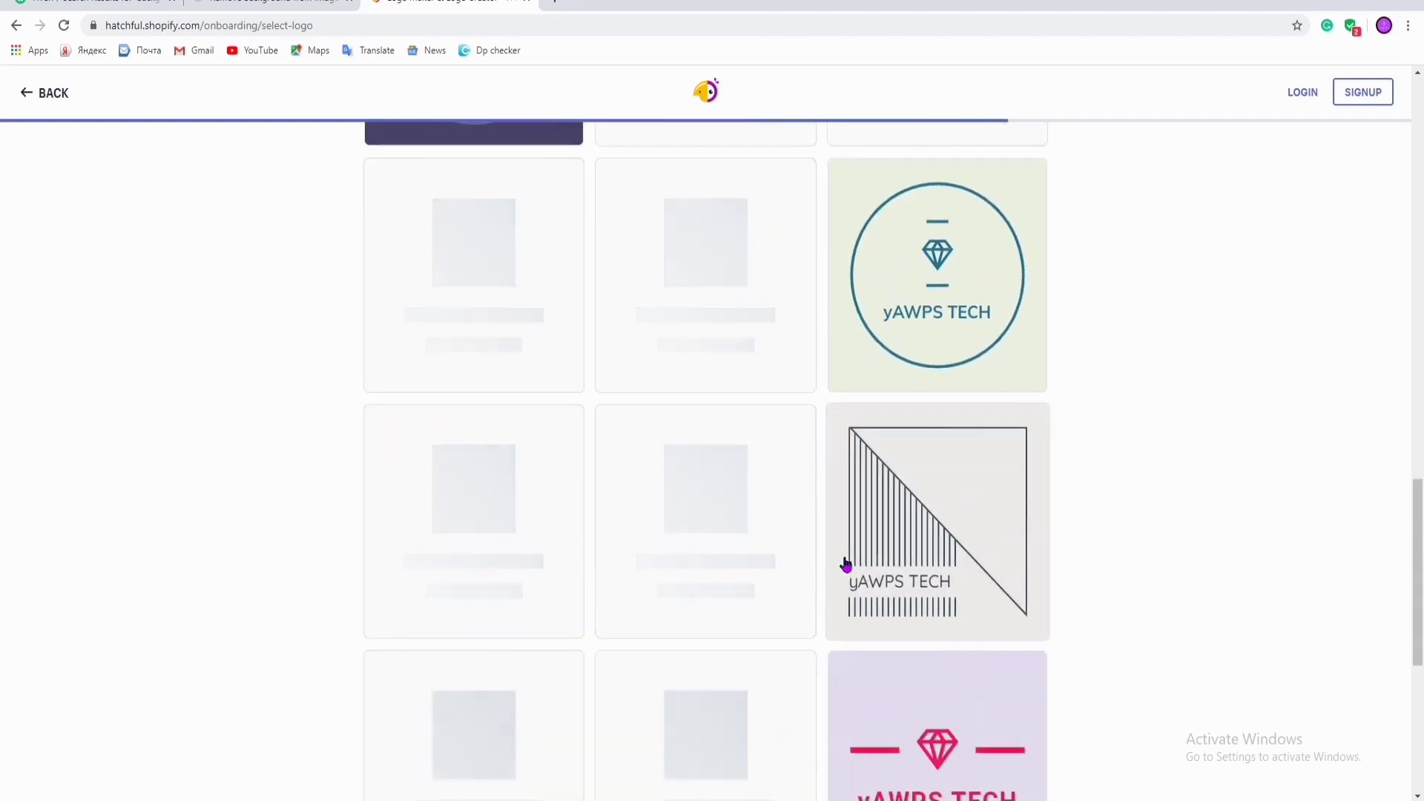
scroll(845, 565, "up", 1)
scroll(845, 565, "down", 3)
scroll(846, 565, "down", 5)
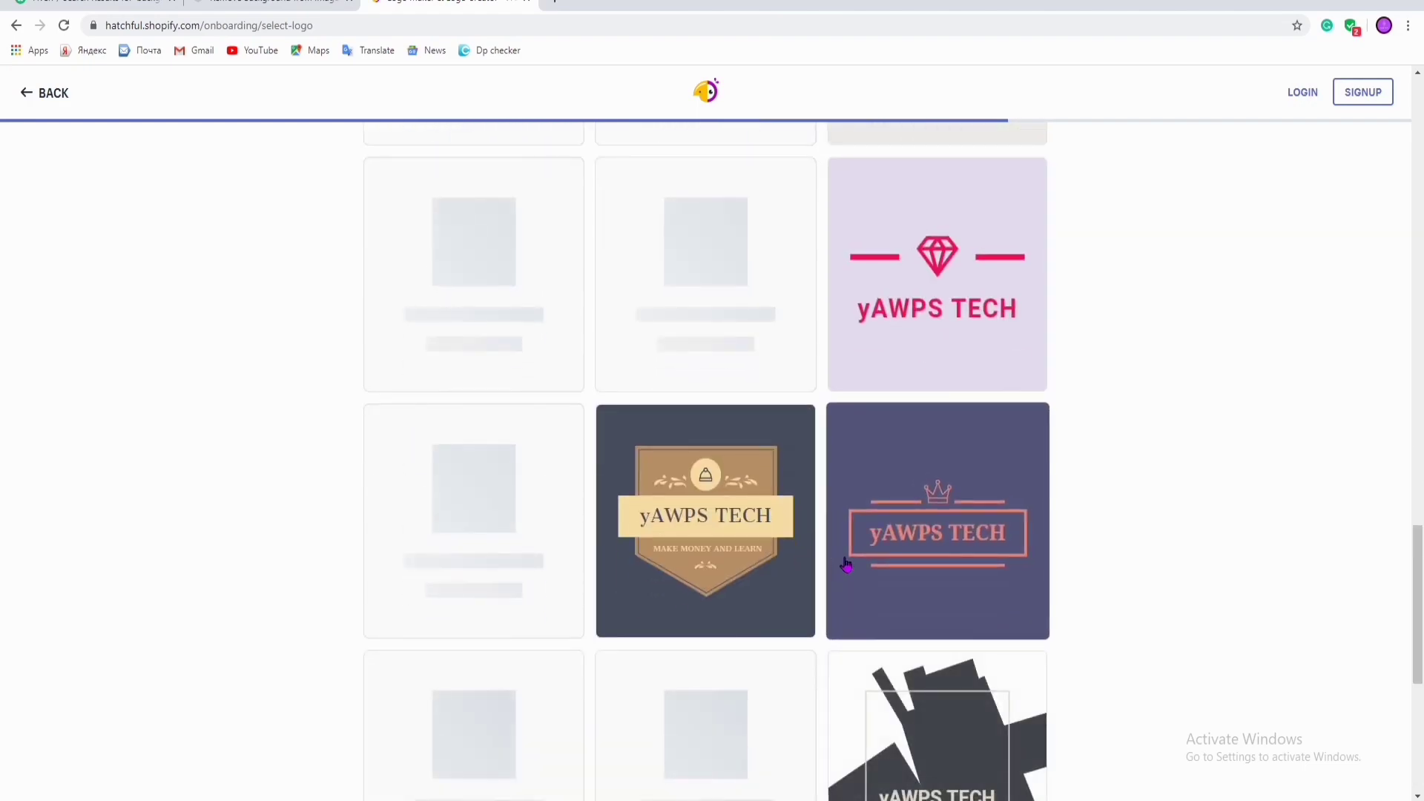
scroll(845, 565, "down", 6)
scroll(845, 565, "down", 7)
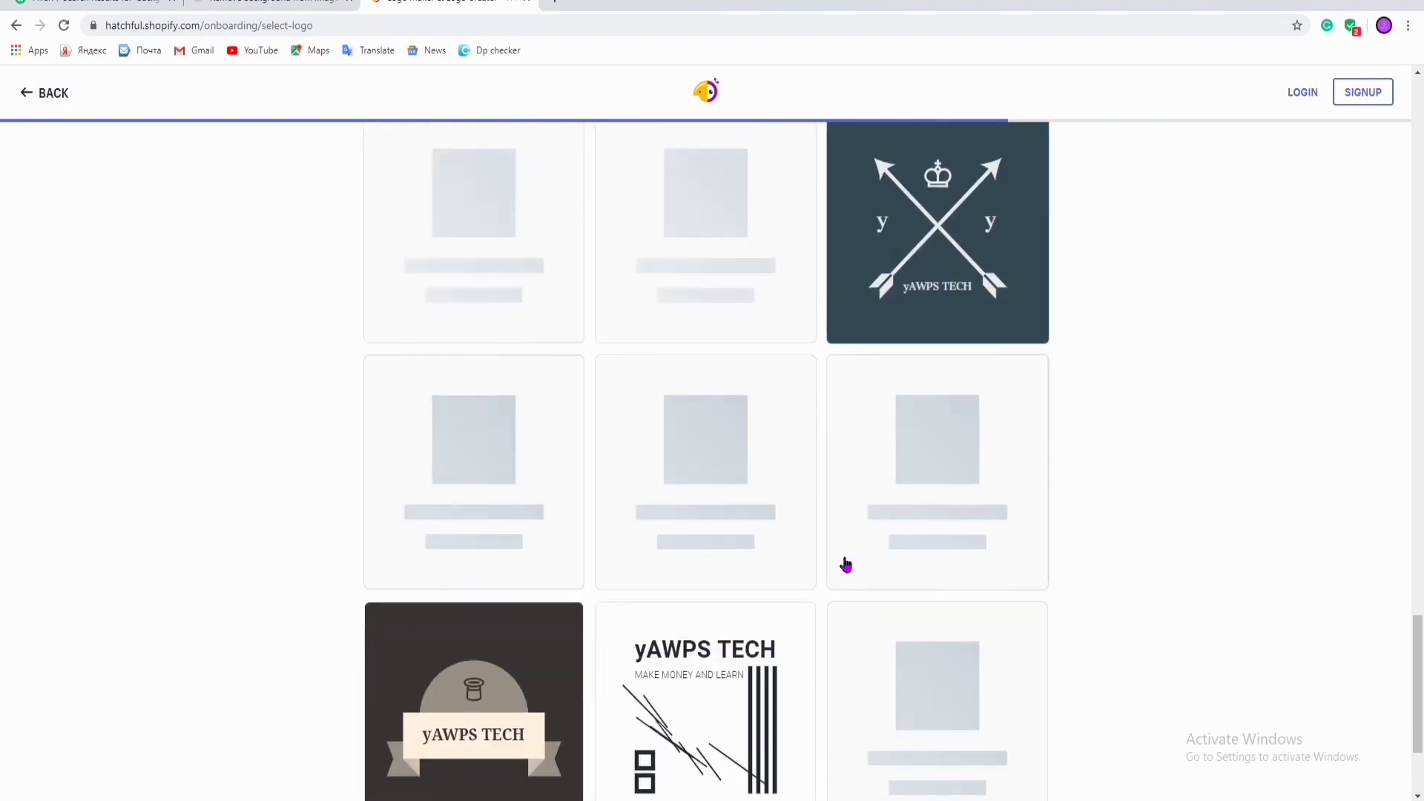
scroll(846, 565, "up", 6)
scroll(845, 565, "up", 20)
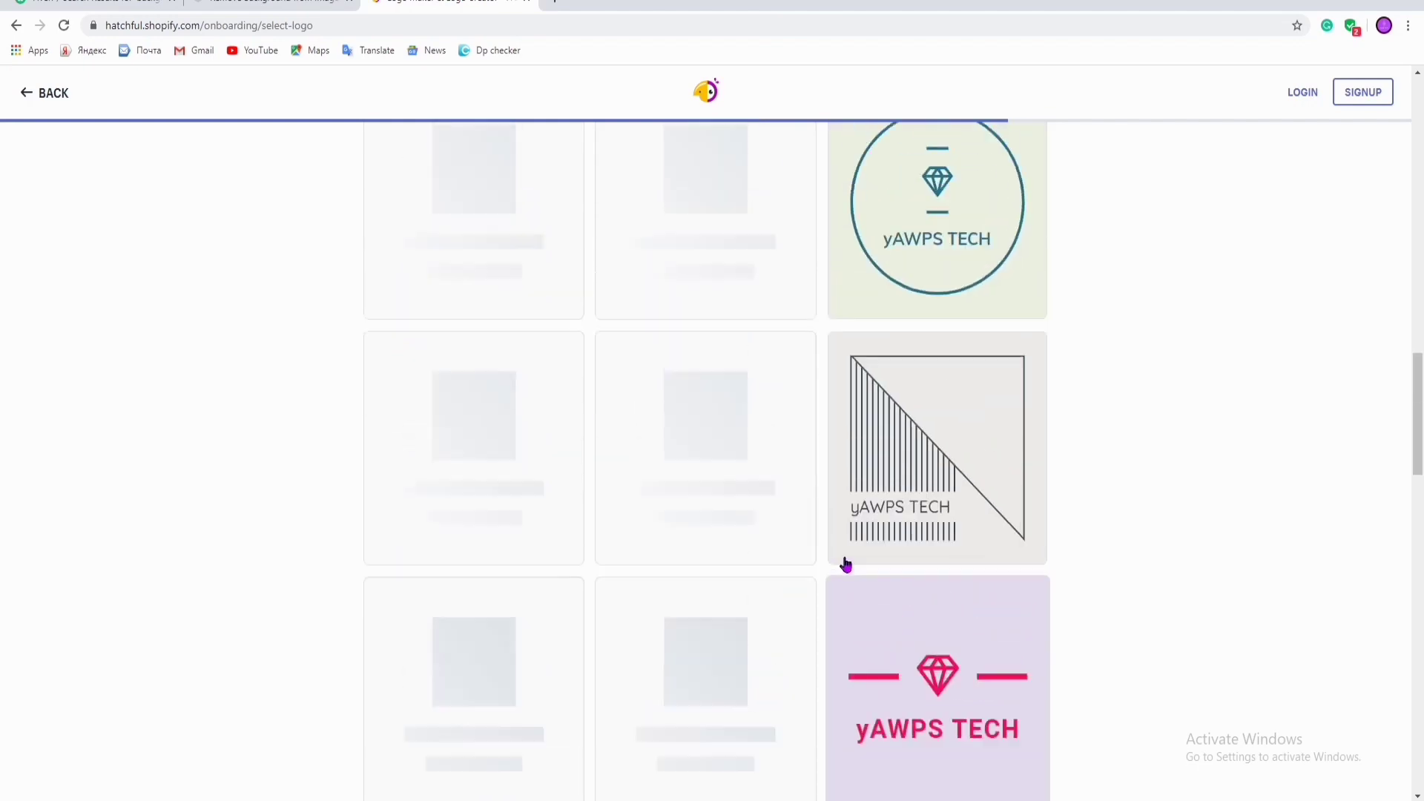
scroll(845, 565, "up", 8)
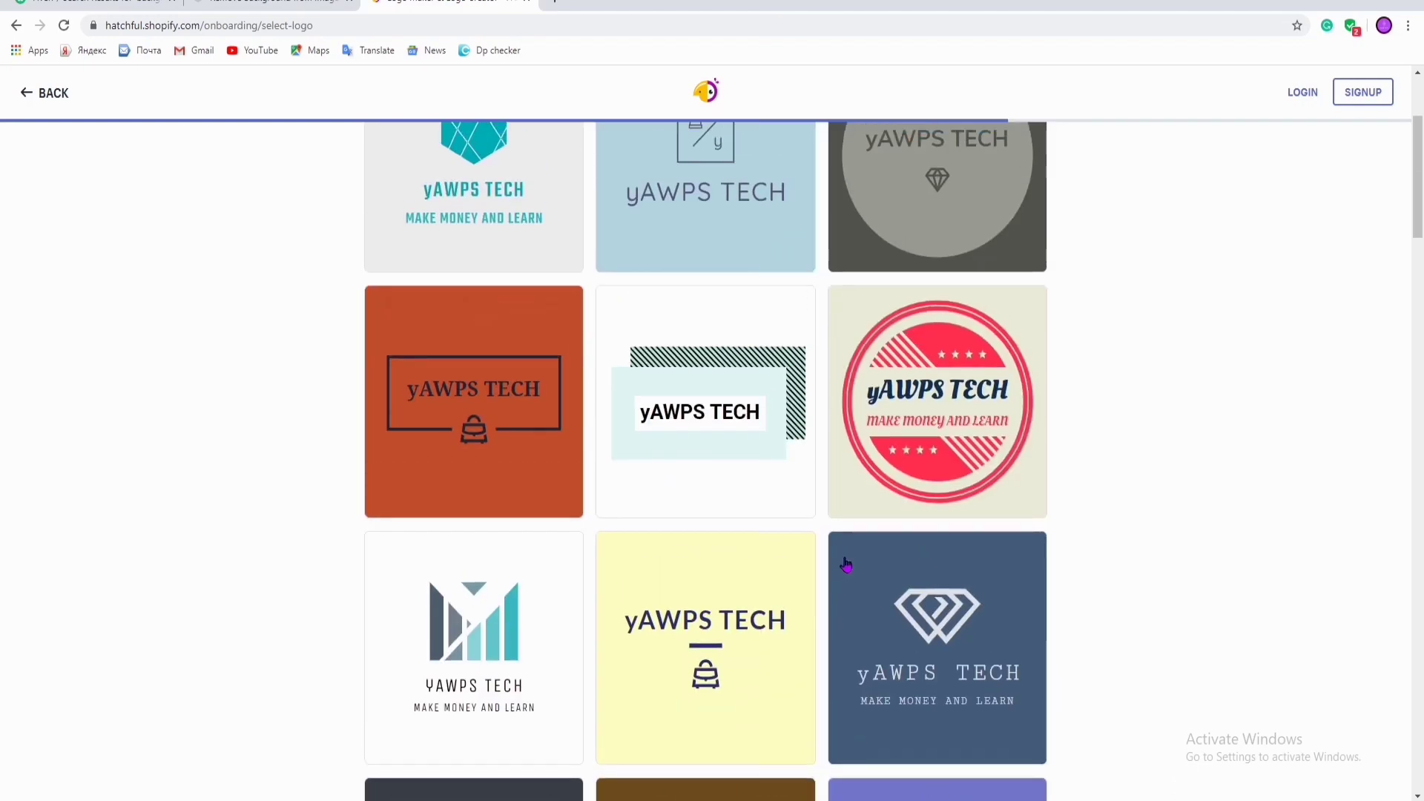
scroll(846, 565, "down", 1)
scroll(845, 565, "up", 4)
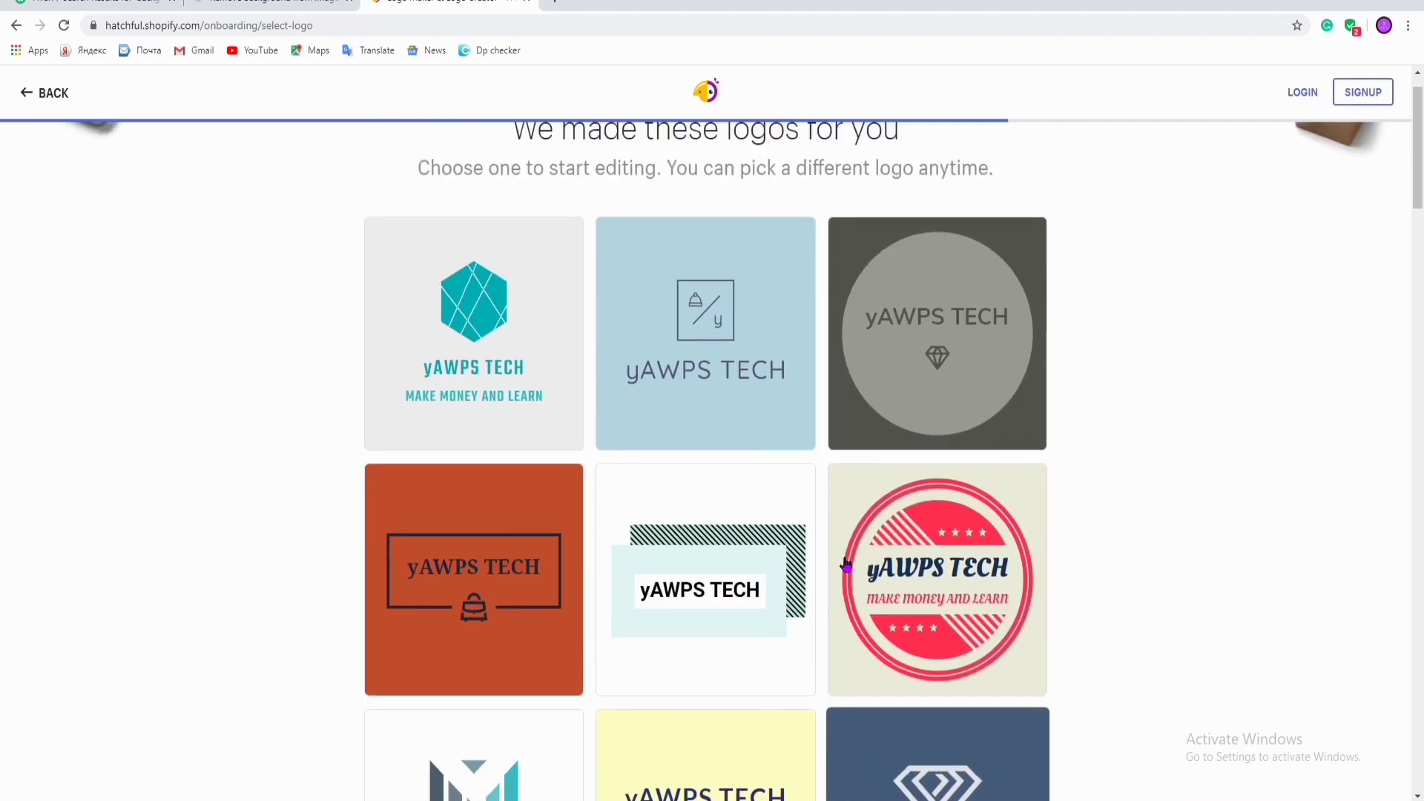
scroll(845, 565, "down", 5)
scroll(846, 565, "down", 2)
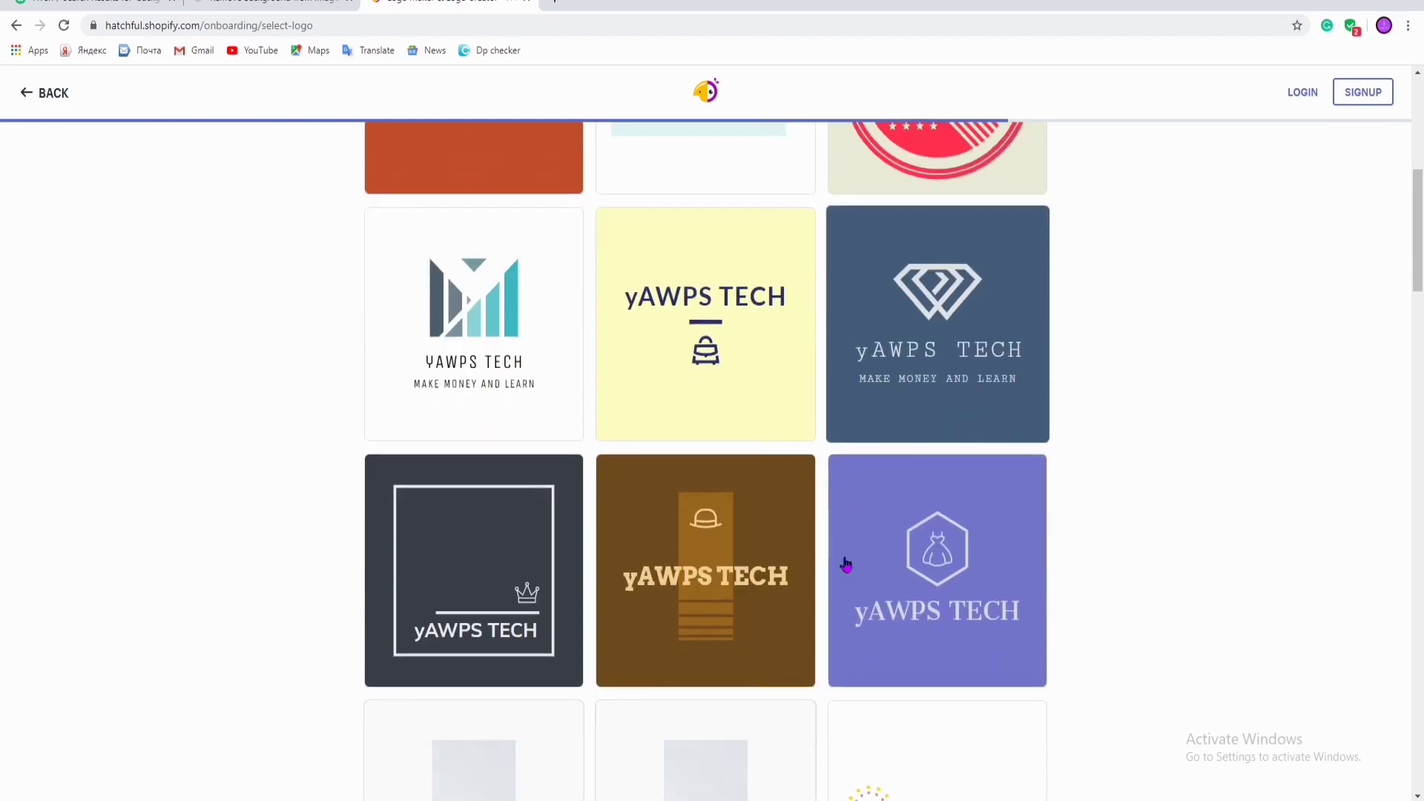
scroll(845, 565, "up", 6)
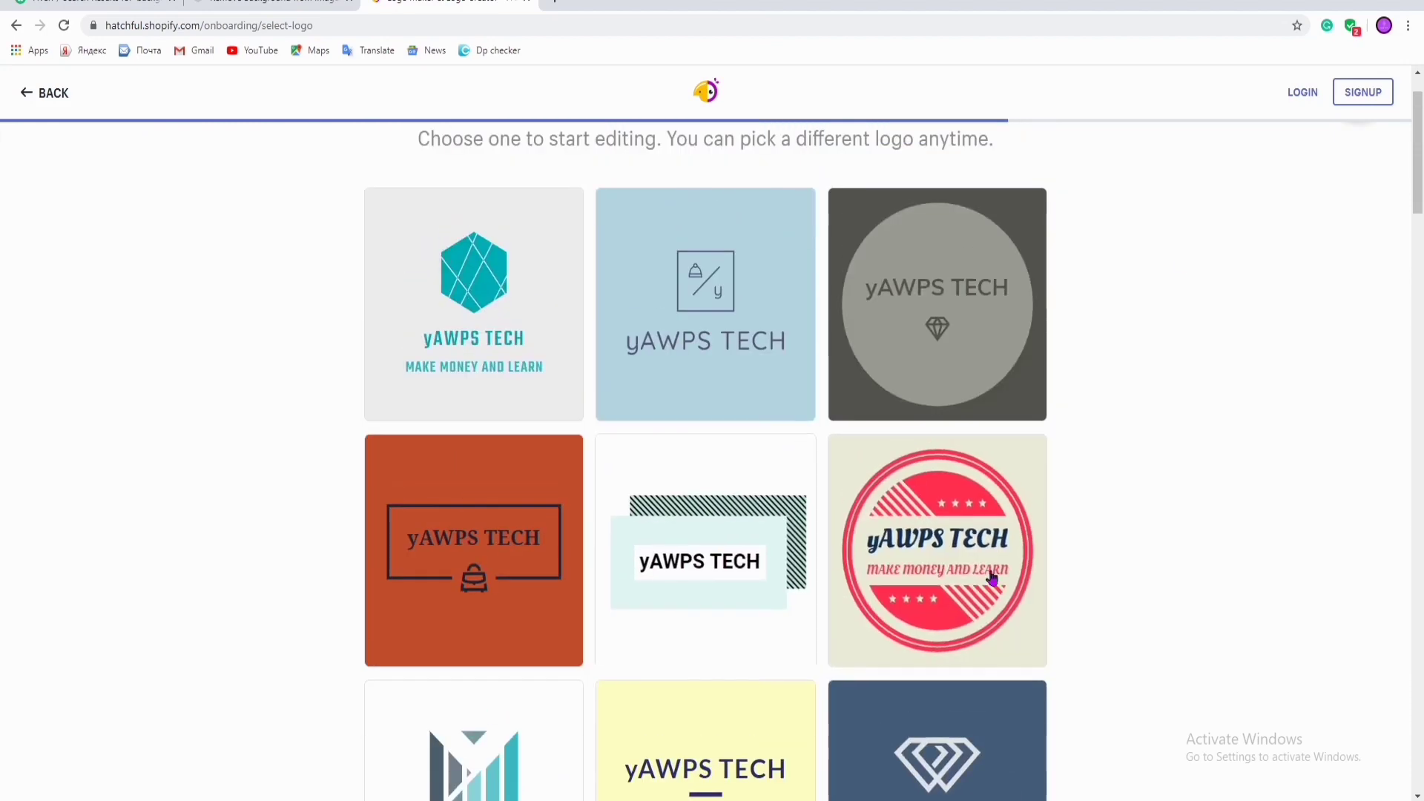
left_click(920, 517)
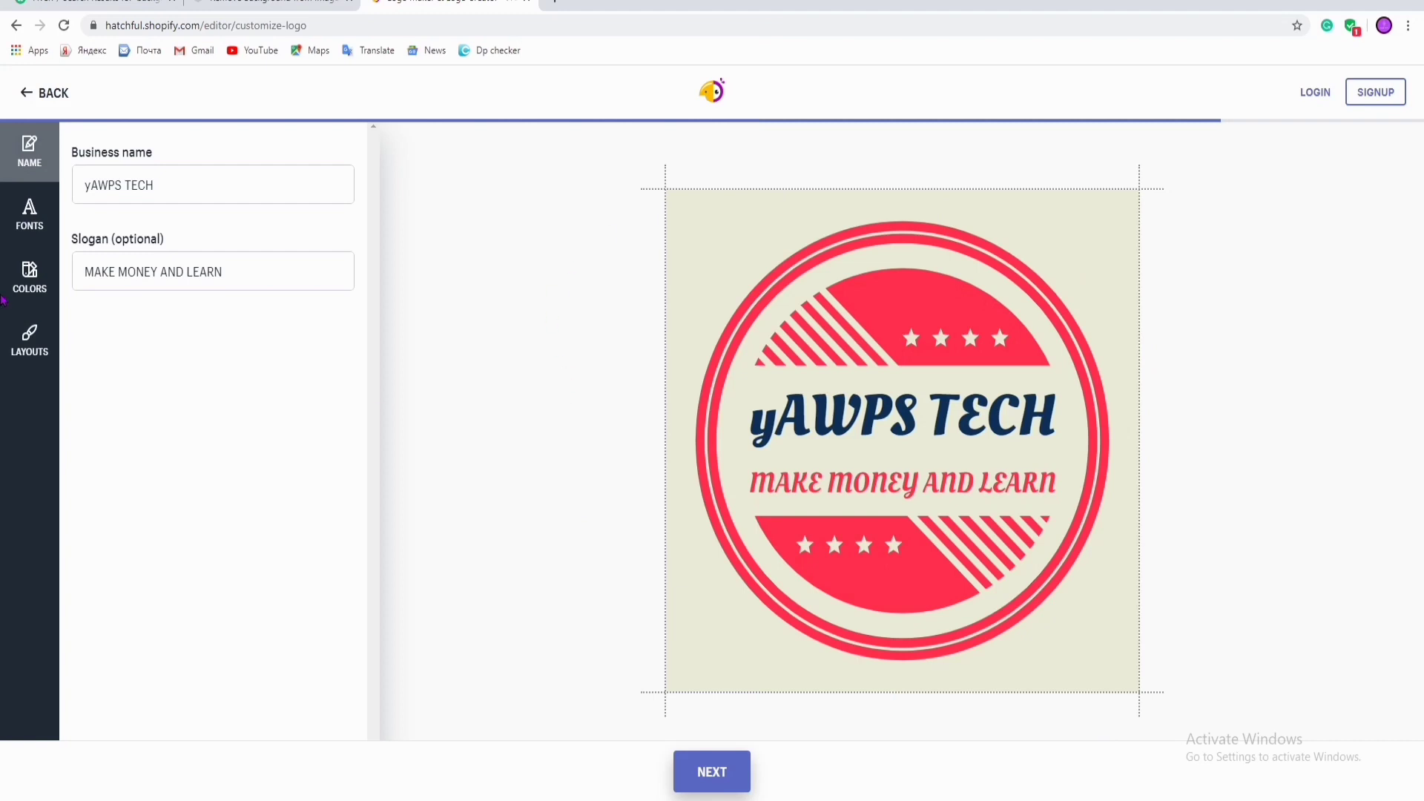
Replace the logo's slogan with MUJNUUKMKDYGDR.
left_click(294, 268)
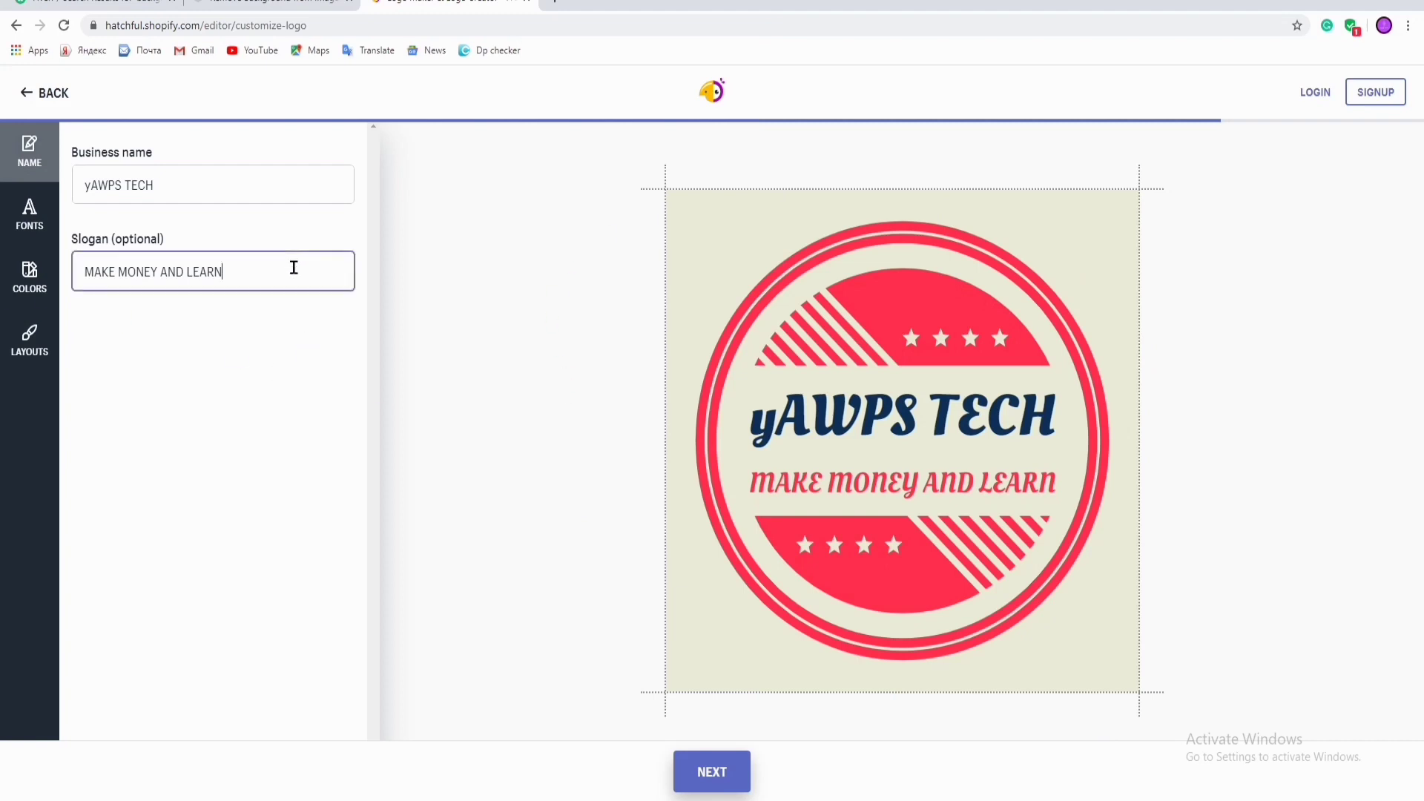
key("BackSpace")
key("BackSpace")
key("BackSpace")
key("BackSpace")
key("BackSpace")
key("BackSpace")
key("BackSpace")
key("BackSpace")
key("BackSpace")
key("BackSpace")
key("BackSpace")
key("BackSpace")
key("BackSpace")
key("BackSpace")
key("BackSpace")
key("BackSpace")
key("BackSpace")
key("BackSpace")
key("BackSpace")
key("BackSpace")
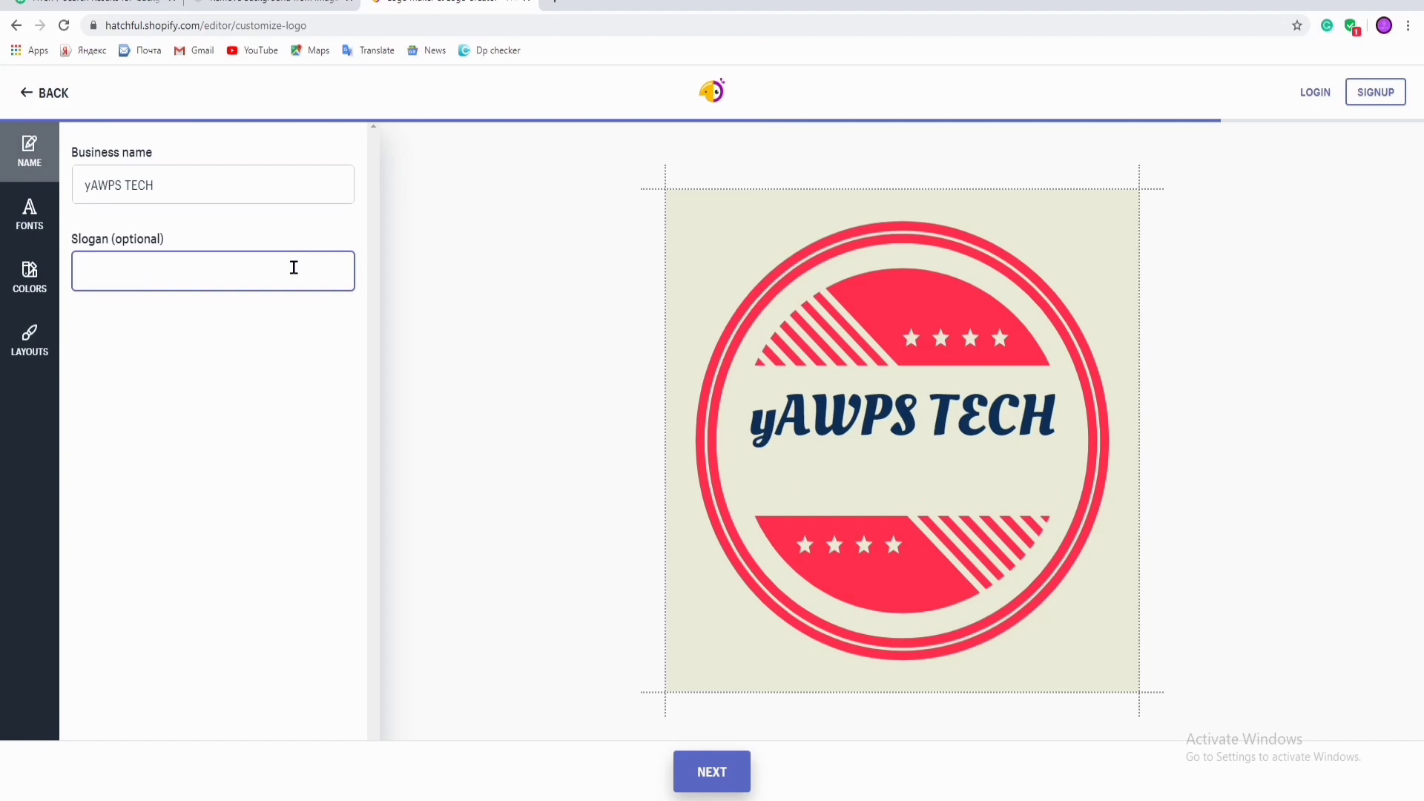
type("MUJNUUKM")
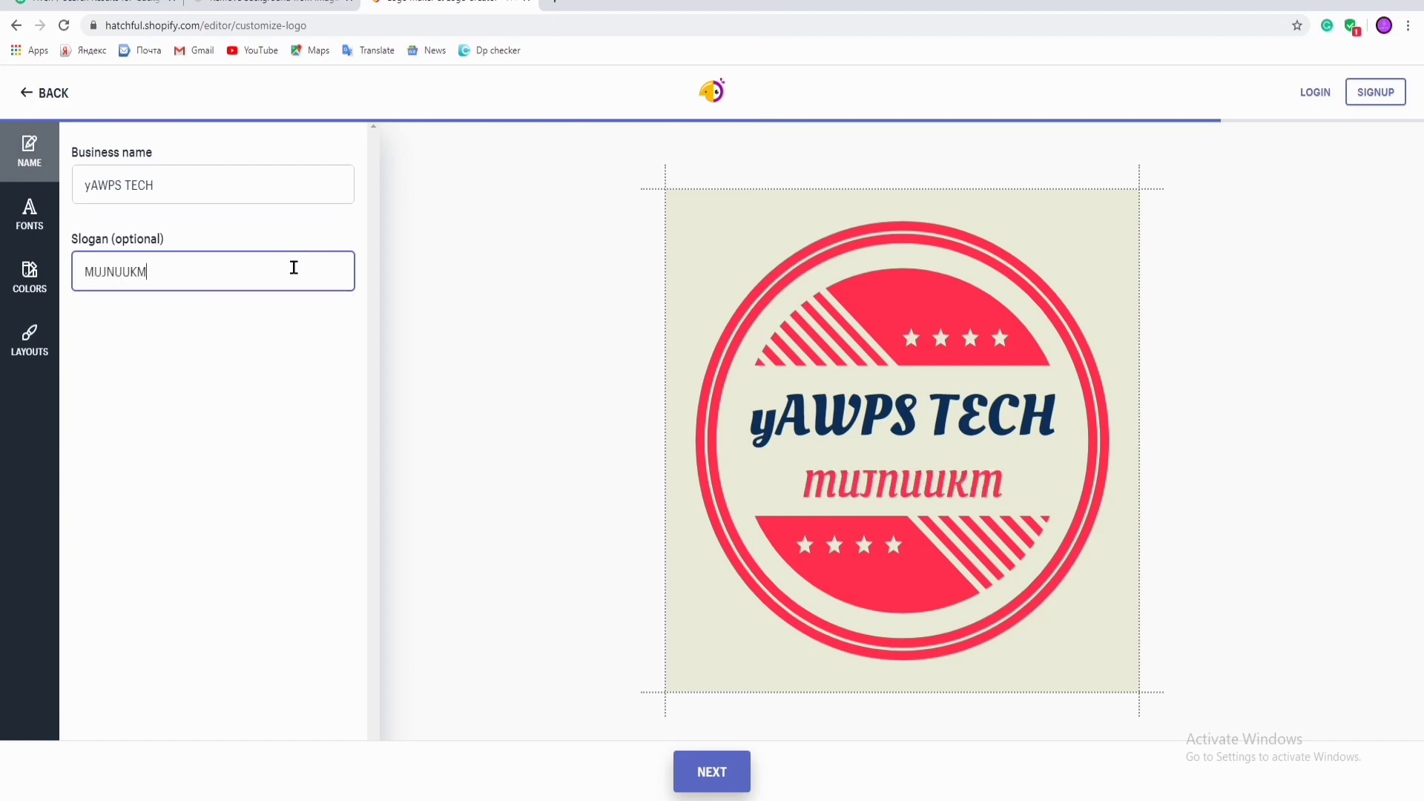
type("KDYGDR")
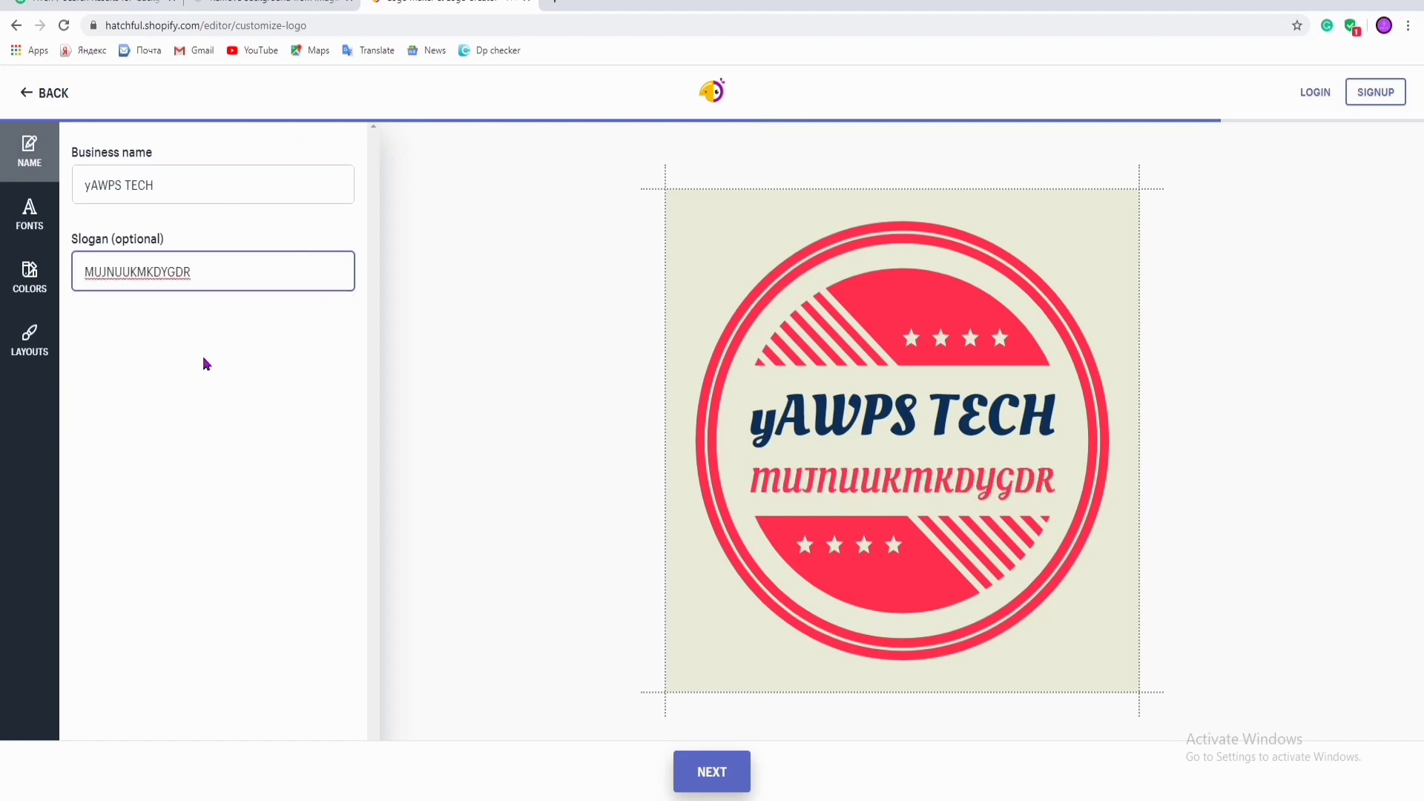
Replace the business name on the logo with KTYTJHRT5GHWGHY6N.
left_click(227, 190)
type("GFGYFHJHYTYUU,")
key("BackSpace")
key("BackSpace")
key("BackSpace")
key("BackSpace")
key("BackSpace")
key("BackSpace")
key("BackSpace")
key("BackSpace")
key("BackSpace")
key("BackSpace")
key("BackSpace")
key("BackSpace")
key("BackSpace")
key("BackSpace")
key("BackSpace")
key("BackSpace")
key("BackSpace")
key("BackSpace")
key("BackSpace")
key("BackSpace")
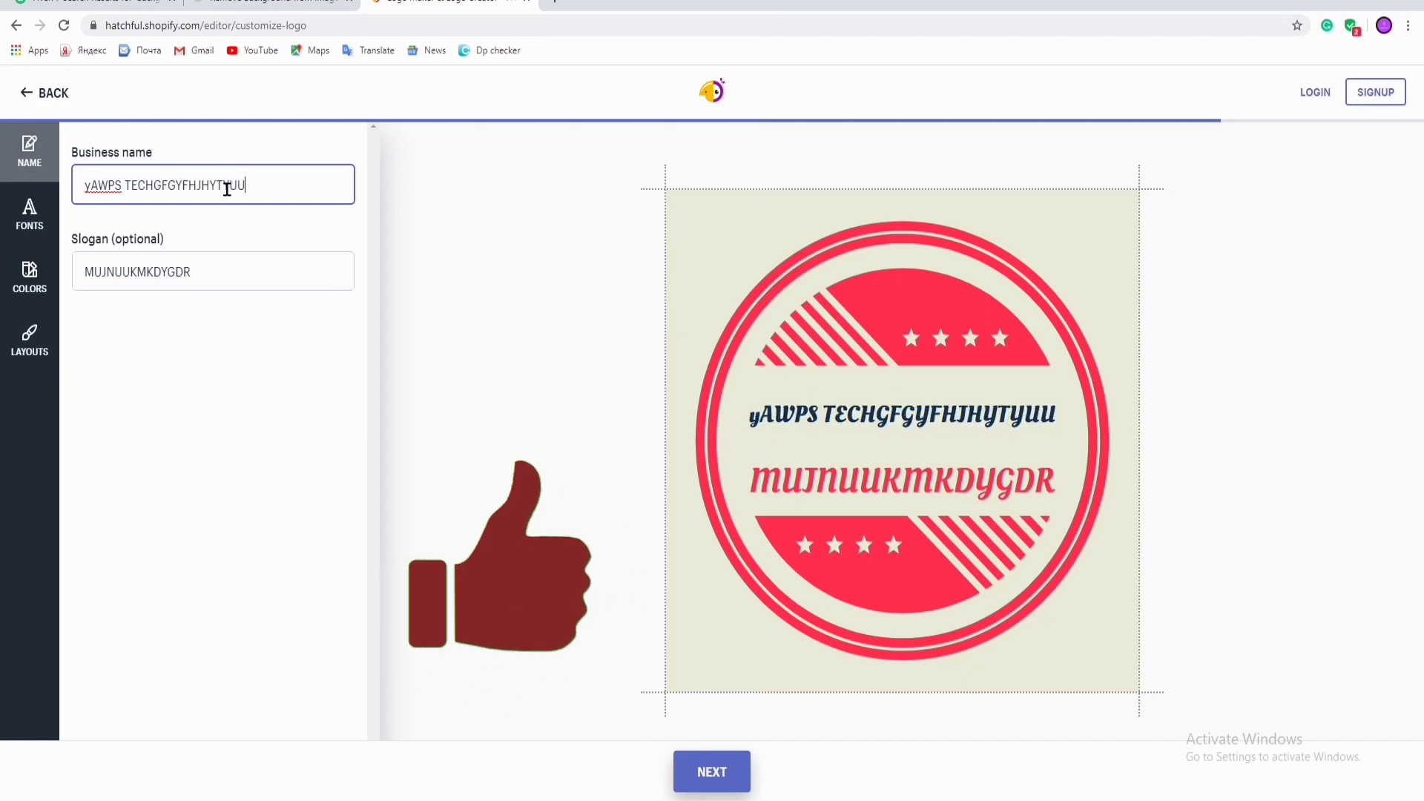
type("KTYTJHRT5GHWGHY6N")
key("ctrl+f")
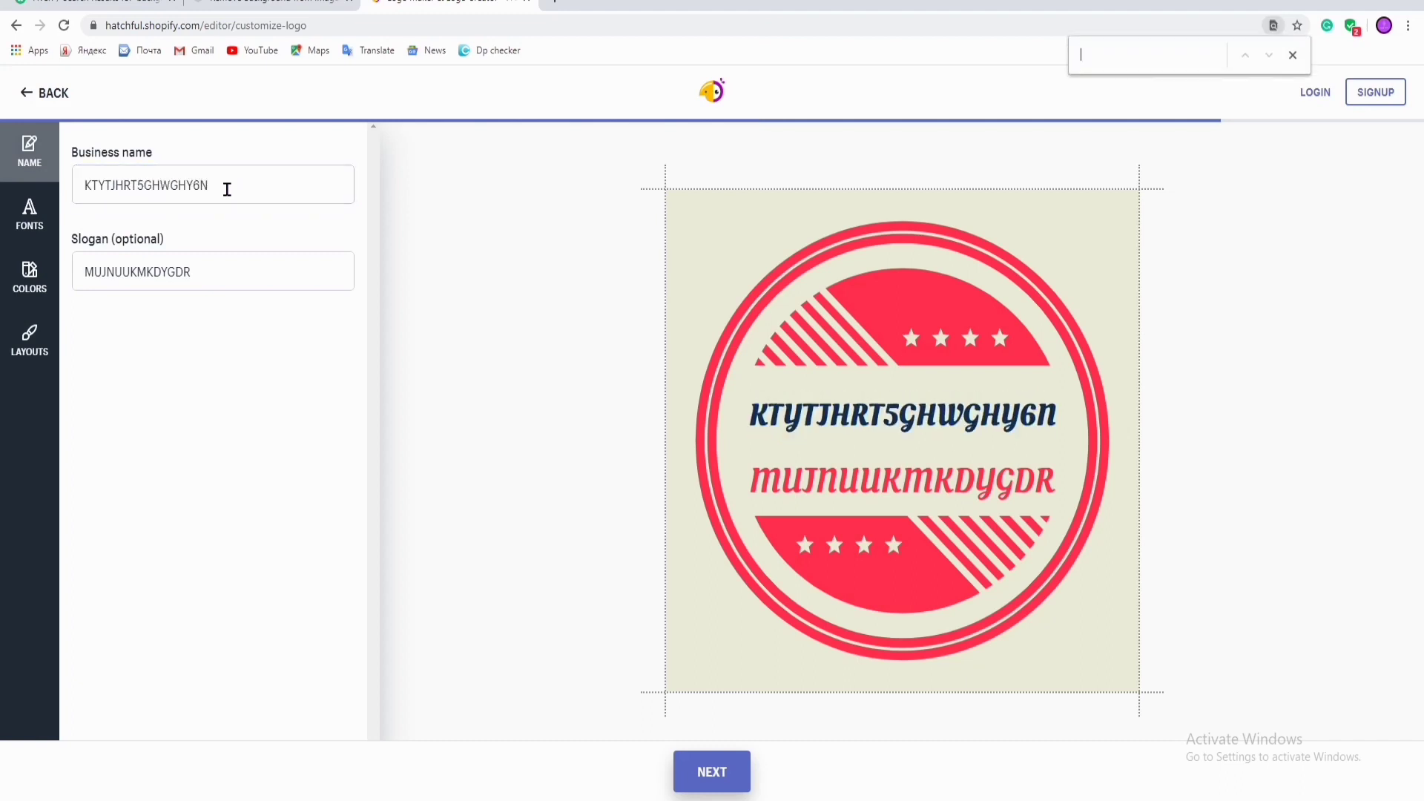
Try several fonts on the logo and settle on the bold monospaced name with a thin monospaced slogan.
left_click(34, 233)
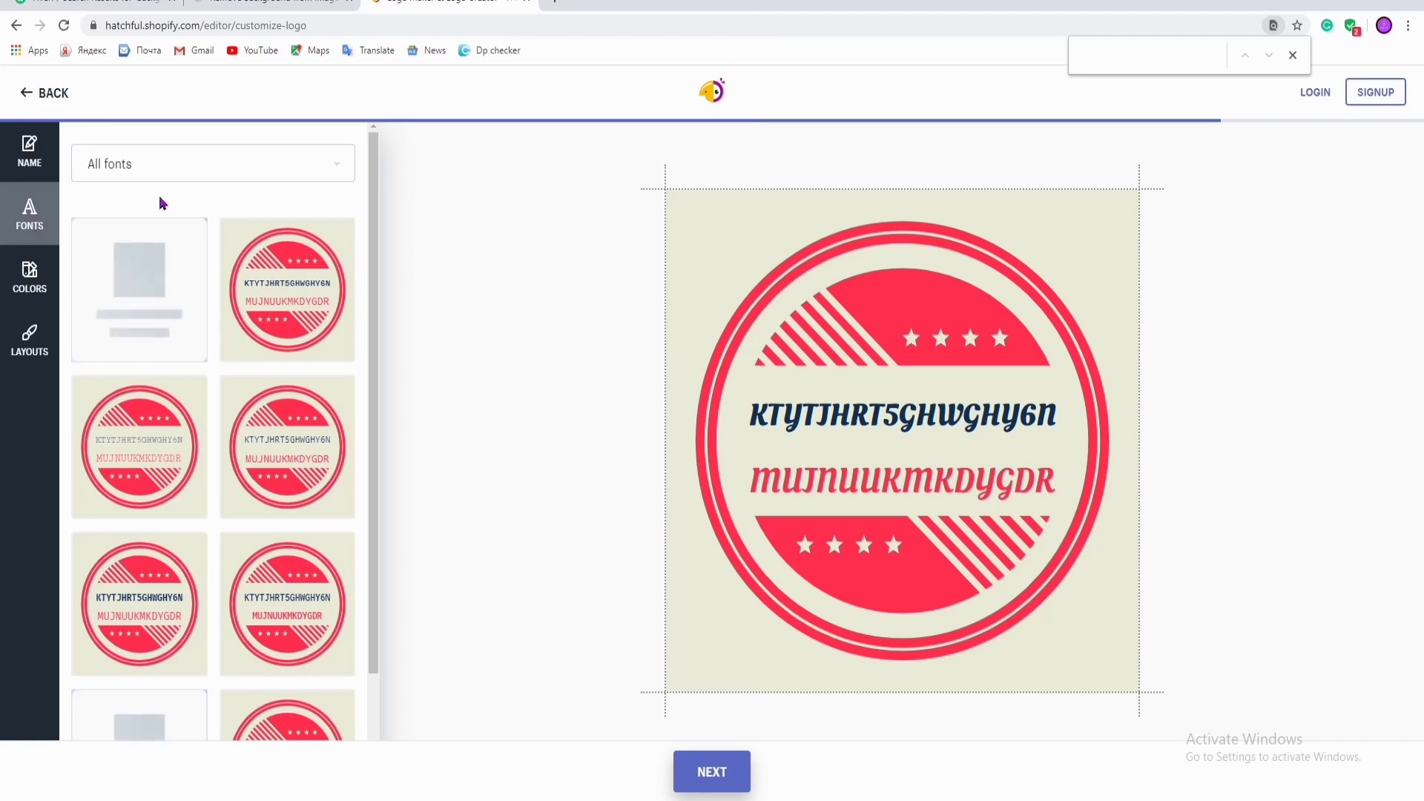
scroll(318, 641, "down", 2)
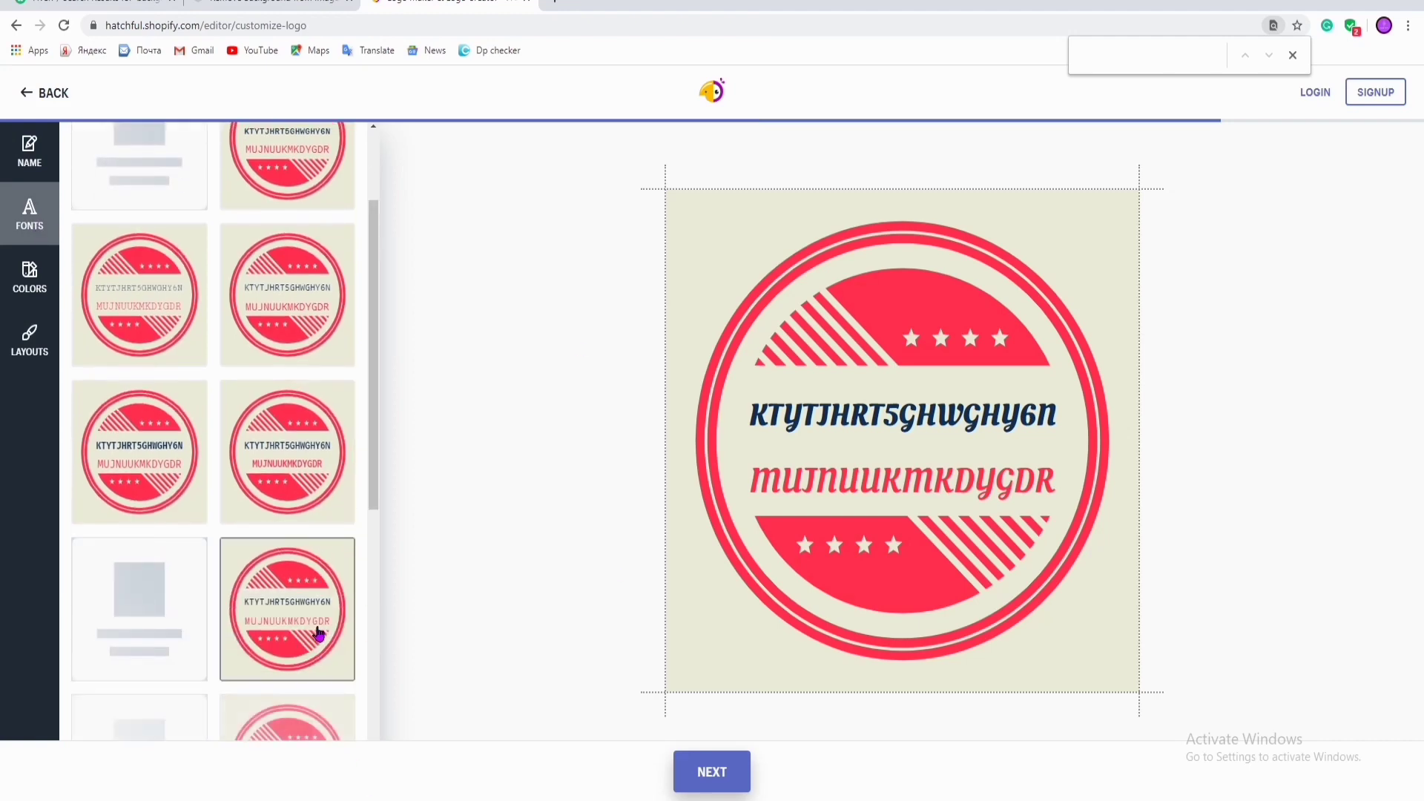
scroll(318, 593, "up", 3)
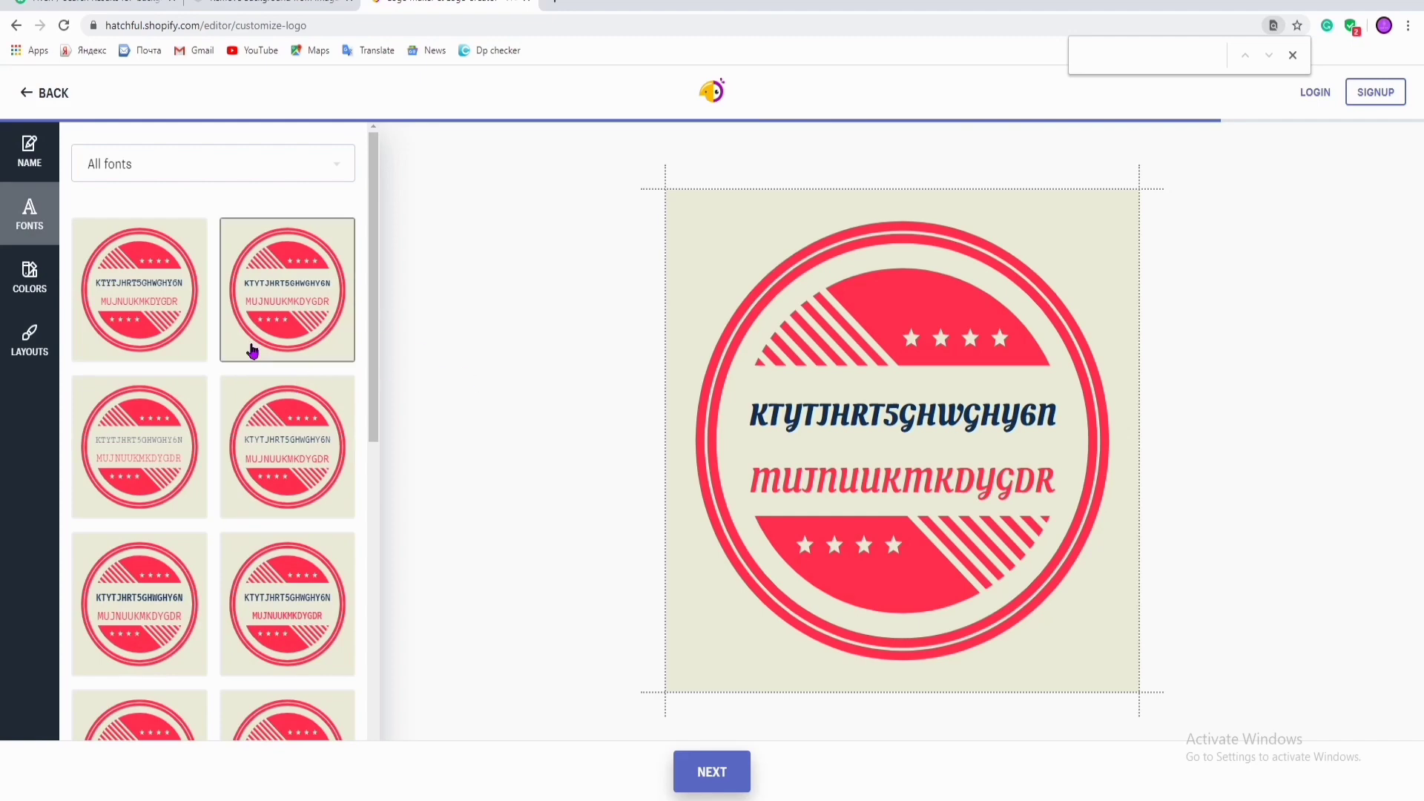
left_click(155, 318)
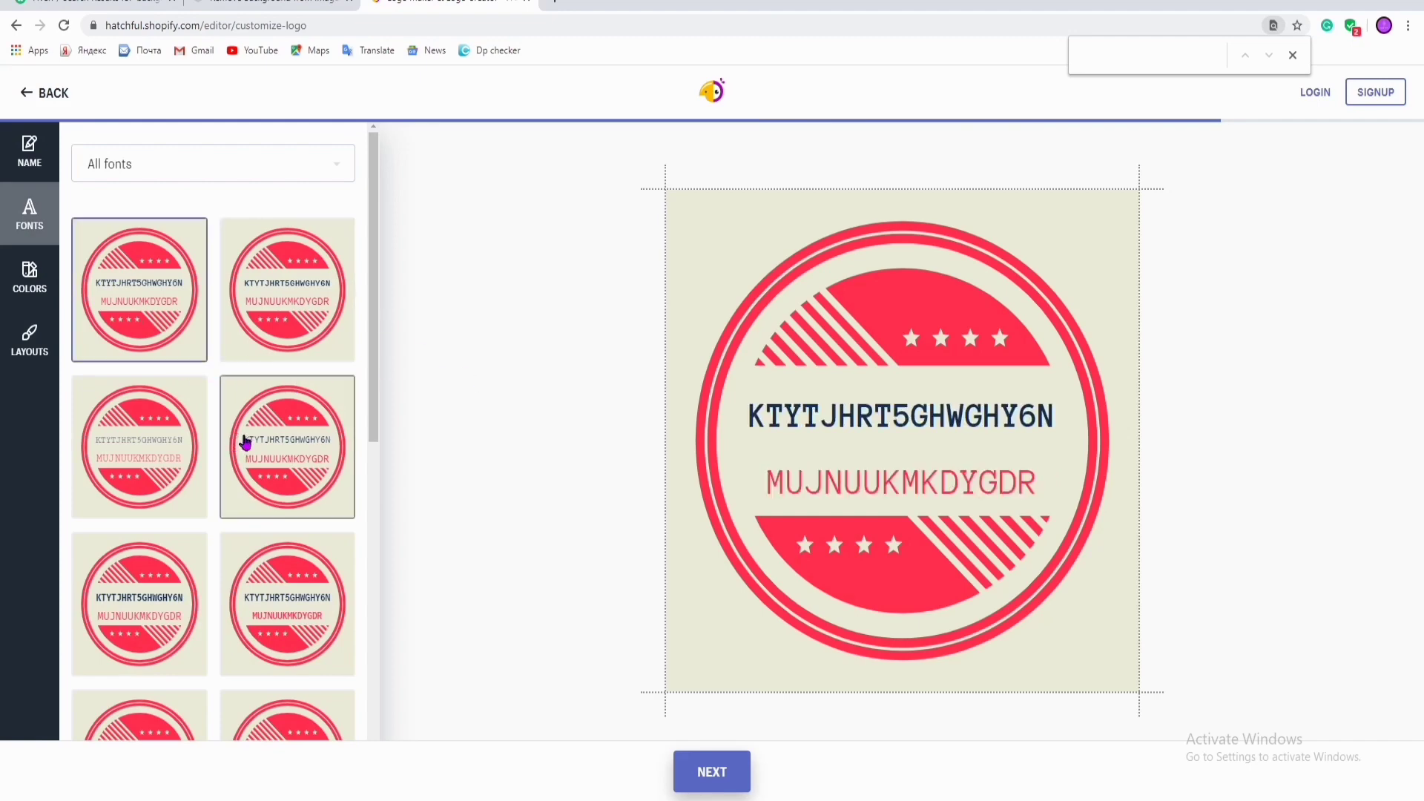
left_click(264, 610)
scroll(260, 608, "down", 1)
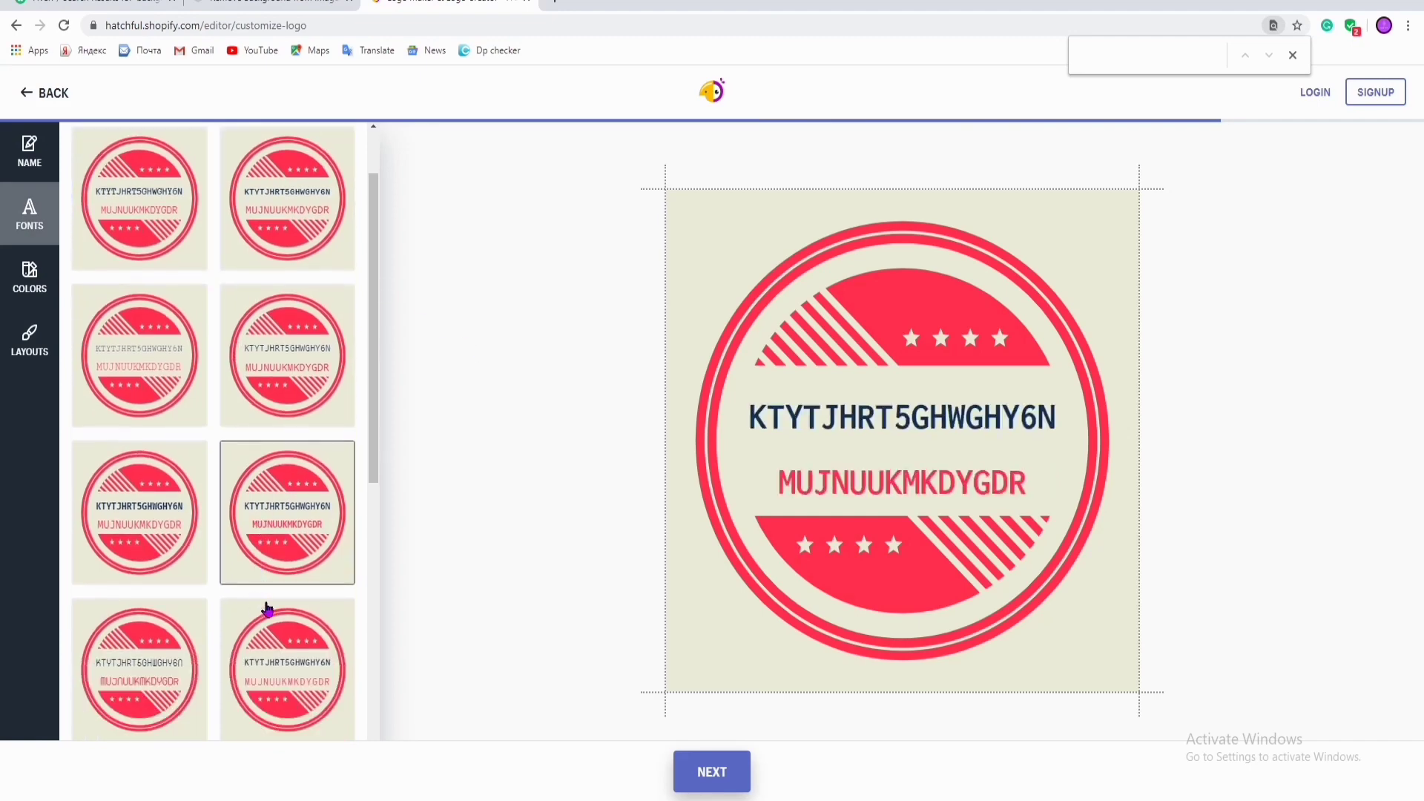
scroll(282, 638, "down", 2)
left_click(157, 578)
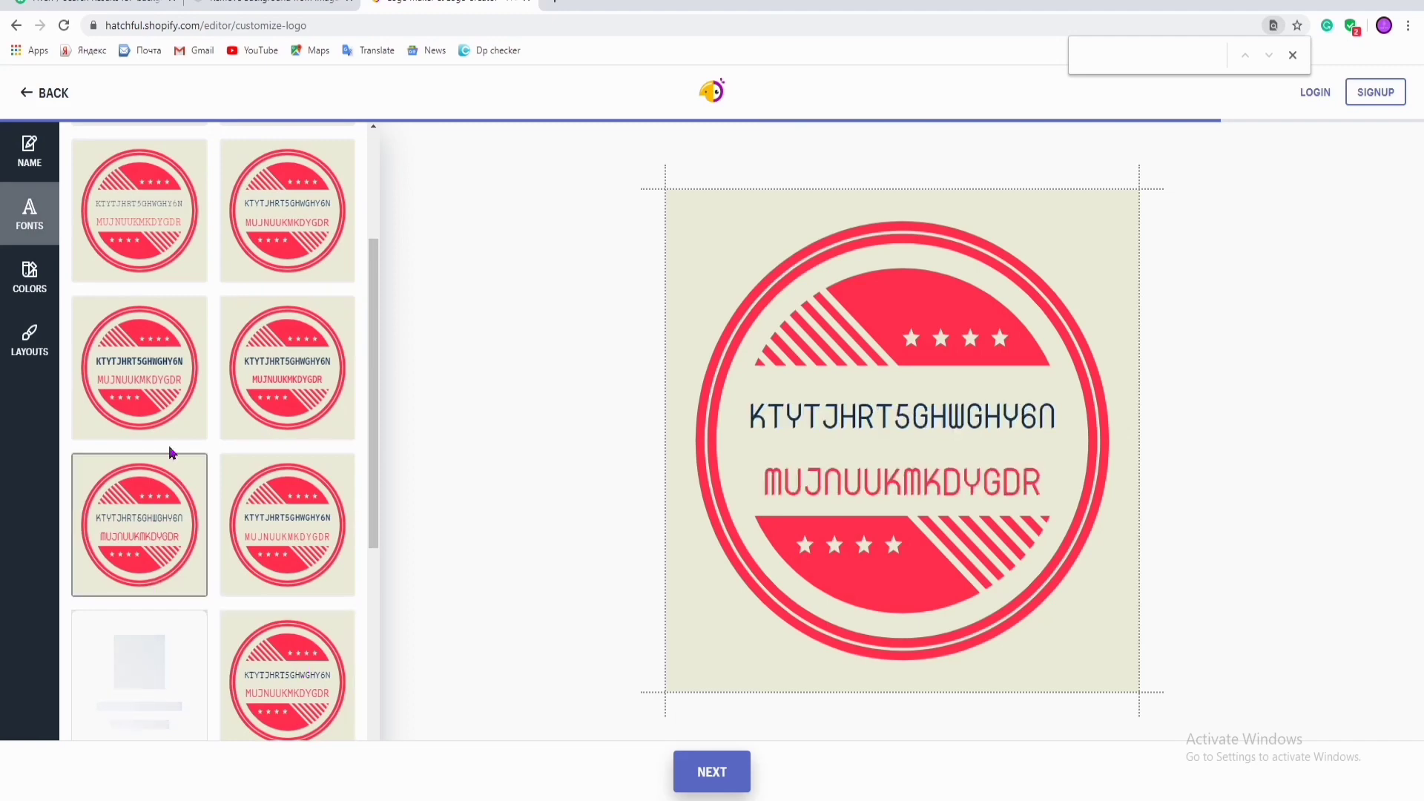
left_click(108, 366)
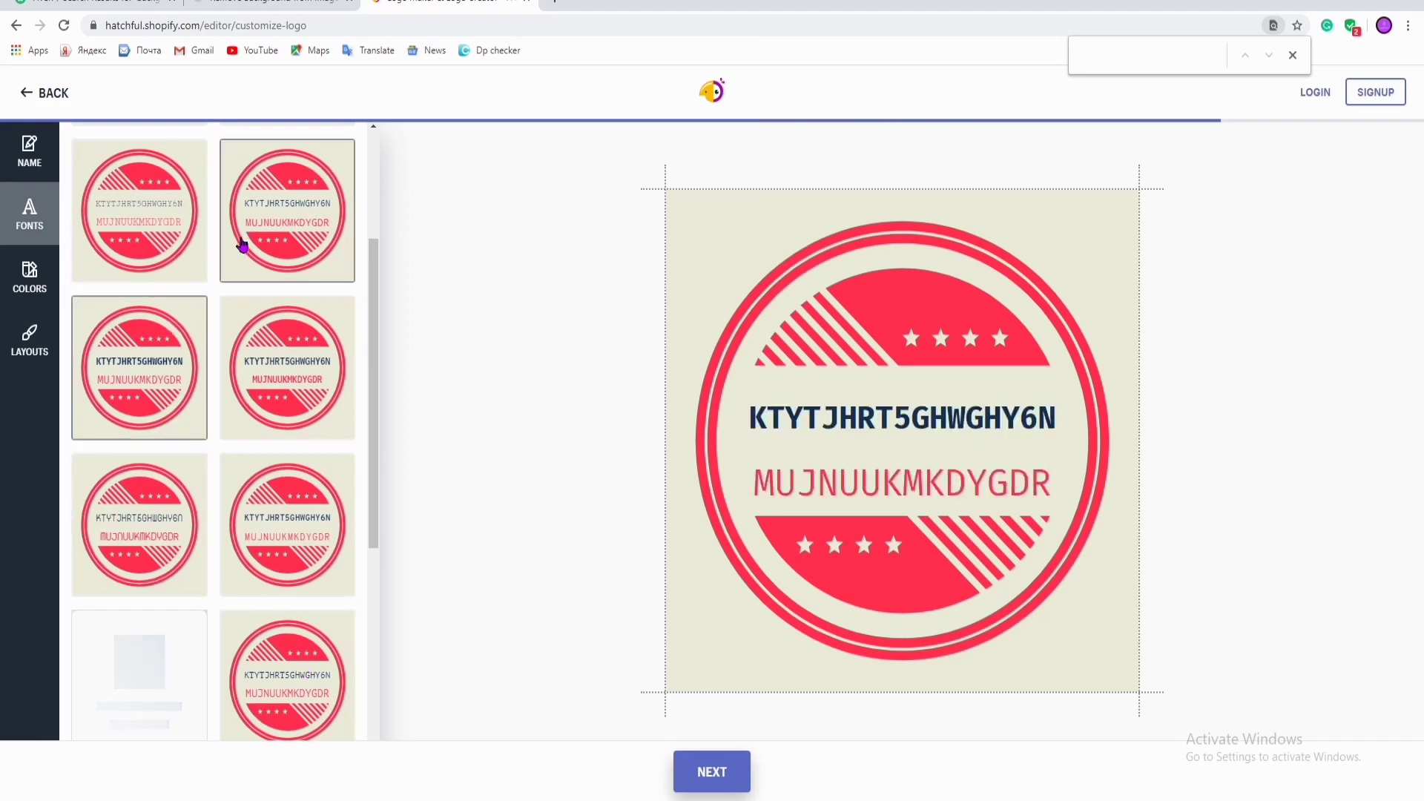
left_click(287, 401)
scroll(286, 445, "down", 3)
left_click(191, 634)
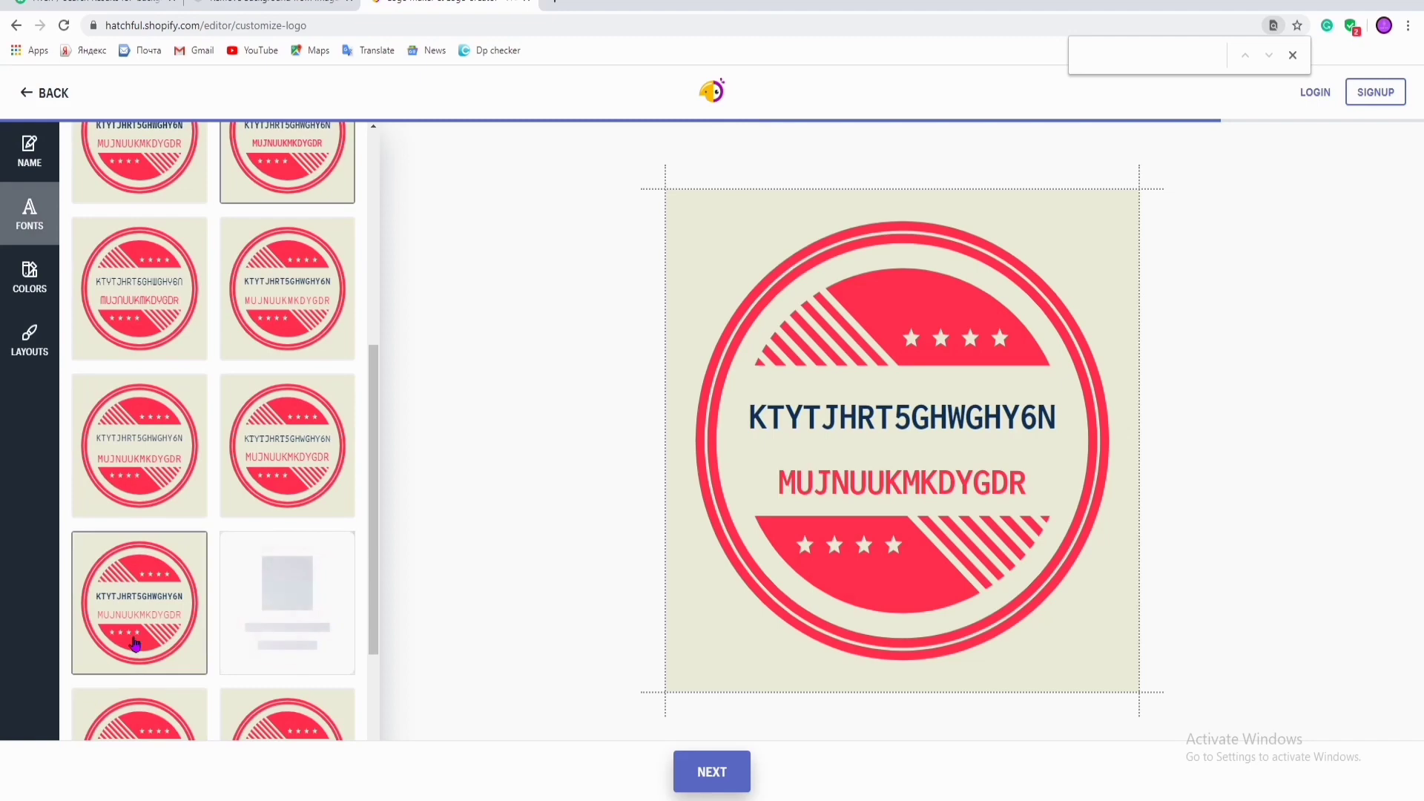
Try several colour schemes on the badge, including purple, dark blue and teal, ending with light blue on light grey.
left_click(24, 292)
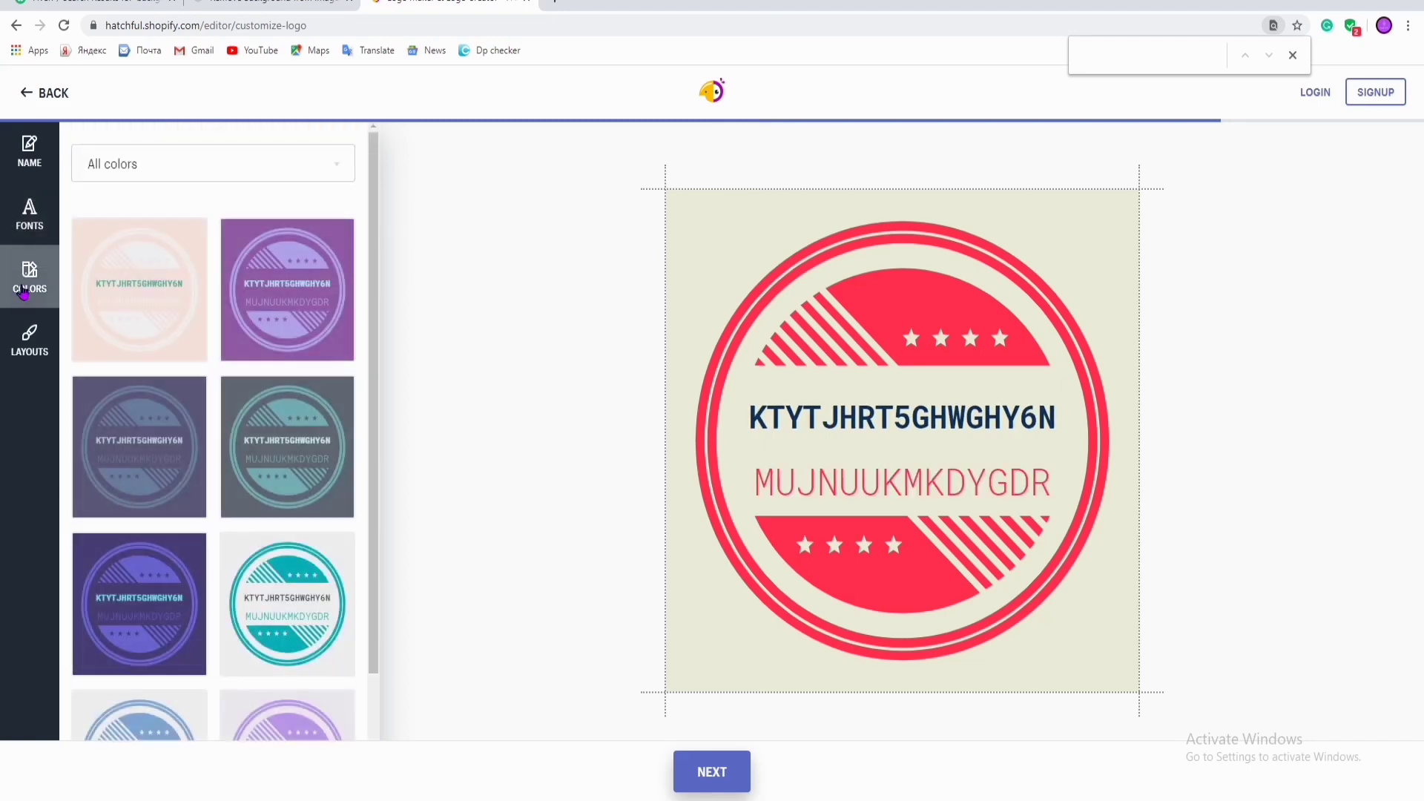
left_click(289, 336)
left_click(296, 451)
left_click(175, 477)
left_click(133, 671)
left_click(312, 572)
scroll(318, 653, "down", 2)
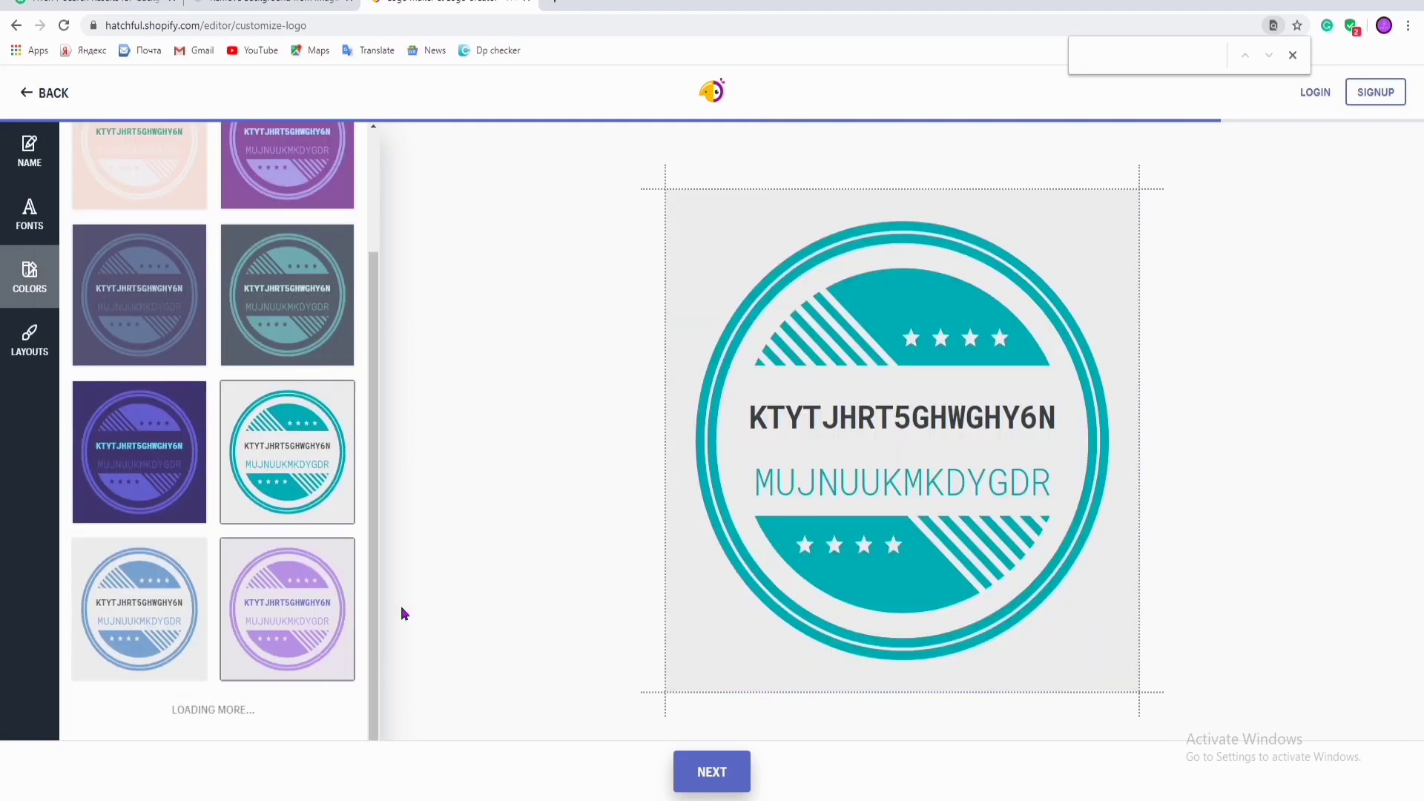
left_click(256, 625)
left_click(151, 590)
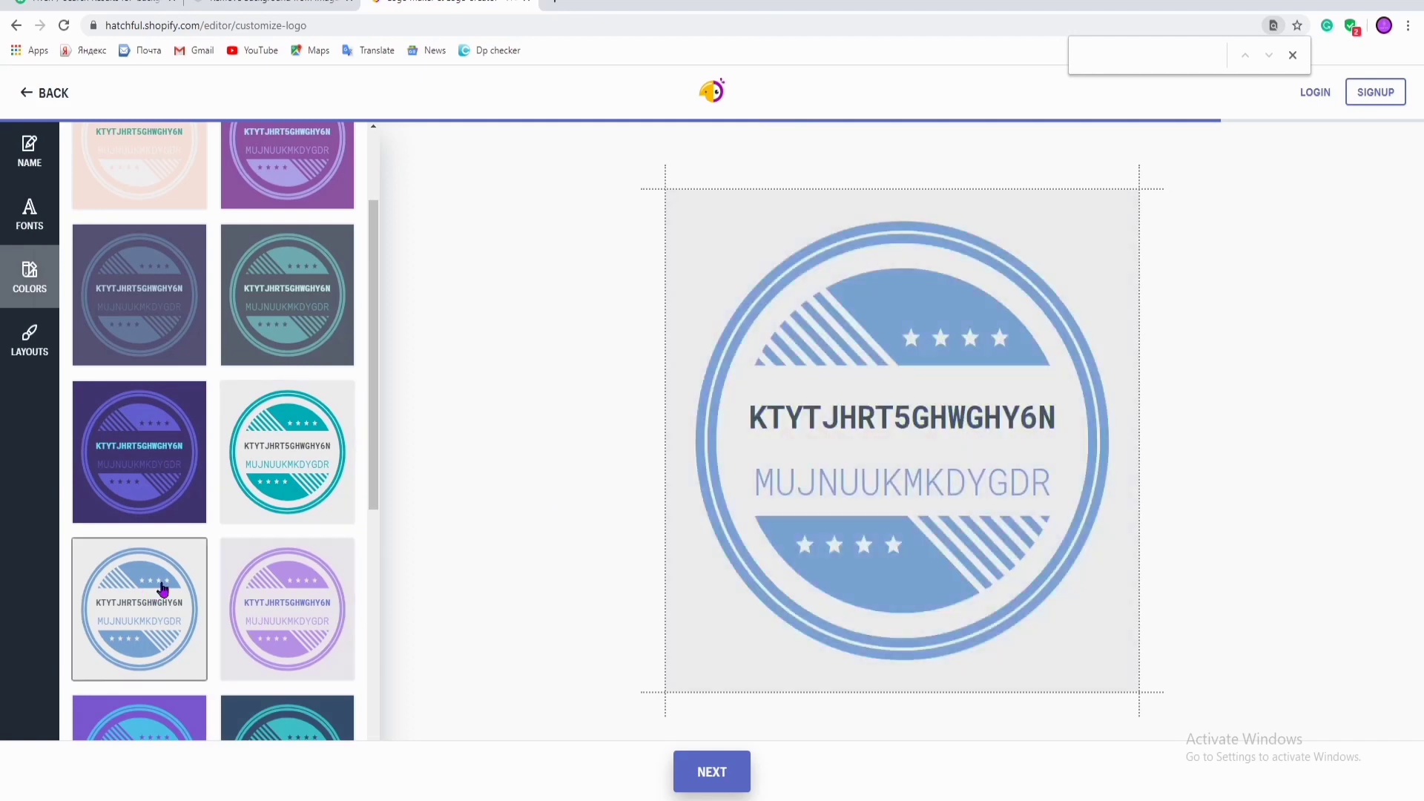
Try further colour schemes, including bright blue and purple backgrounds, and apply the teal on light grey scheme.
left_click(276, 448)
scroll(276, 474, "down", 4)
left_click(276, 608)
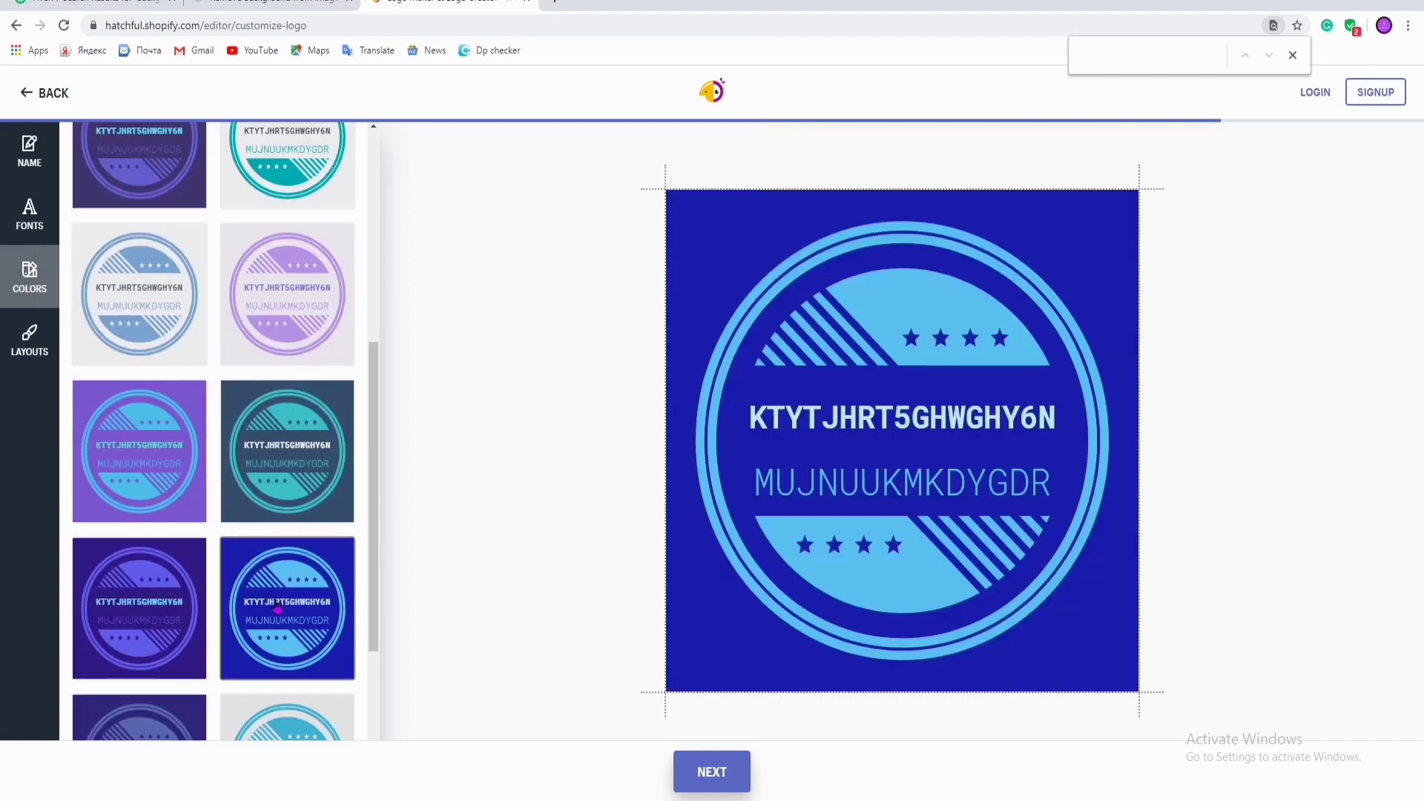
left_click(164, 488)
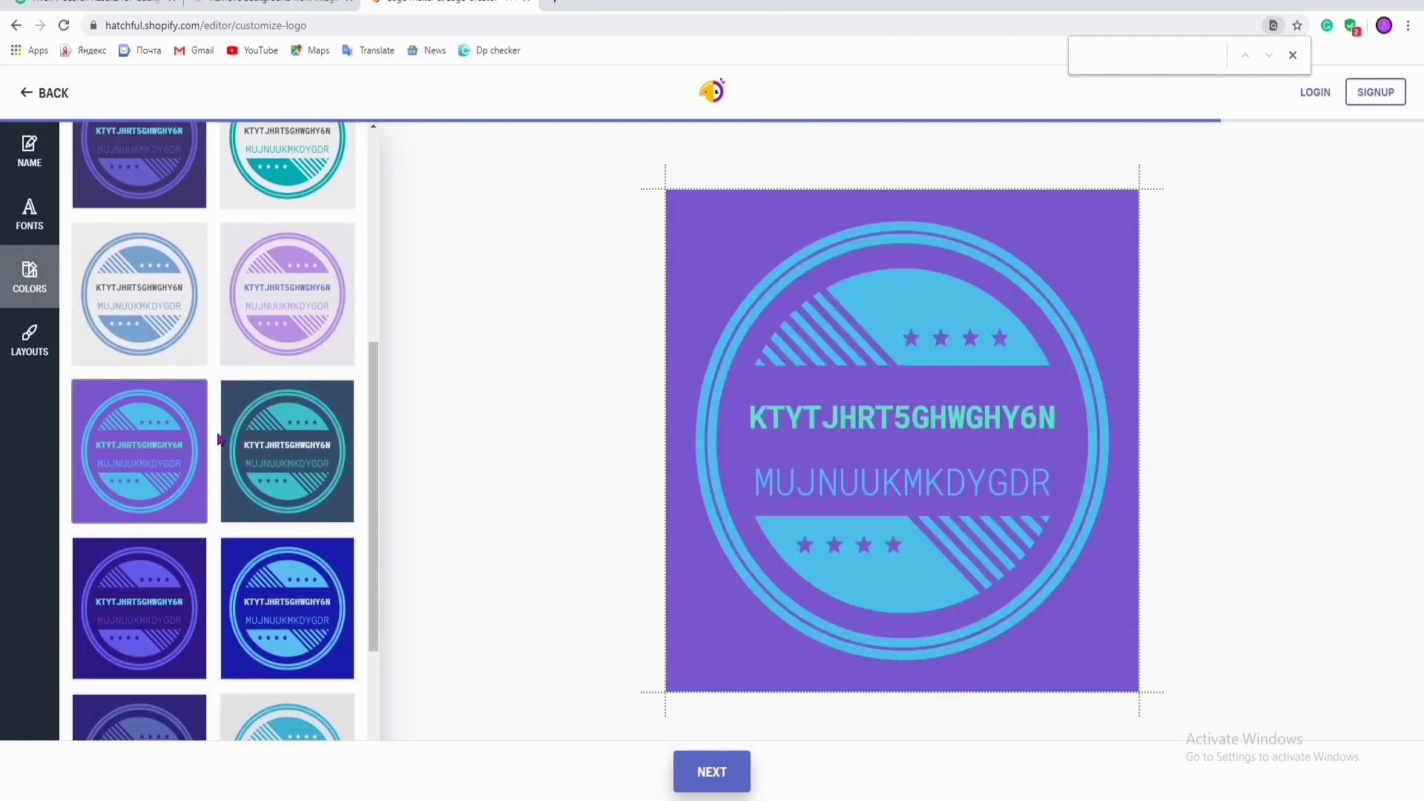
left_click(255, 334)
scroll(158, 621, "down", 4)
left_click(158, 622)
scroll(282, 469, "up", 5)
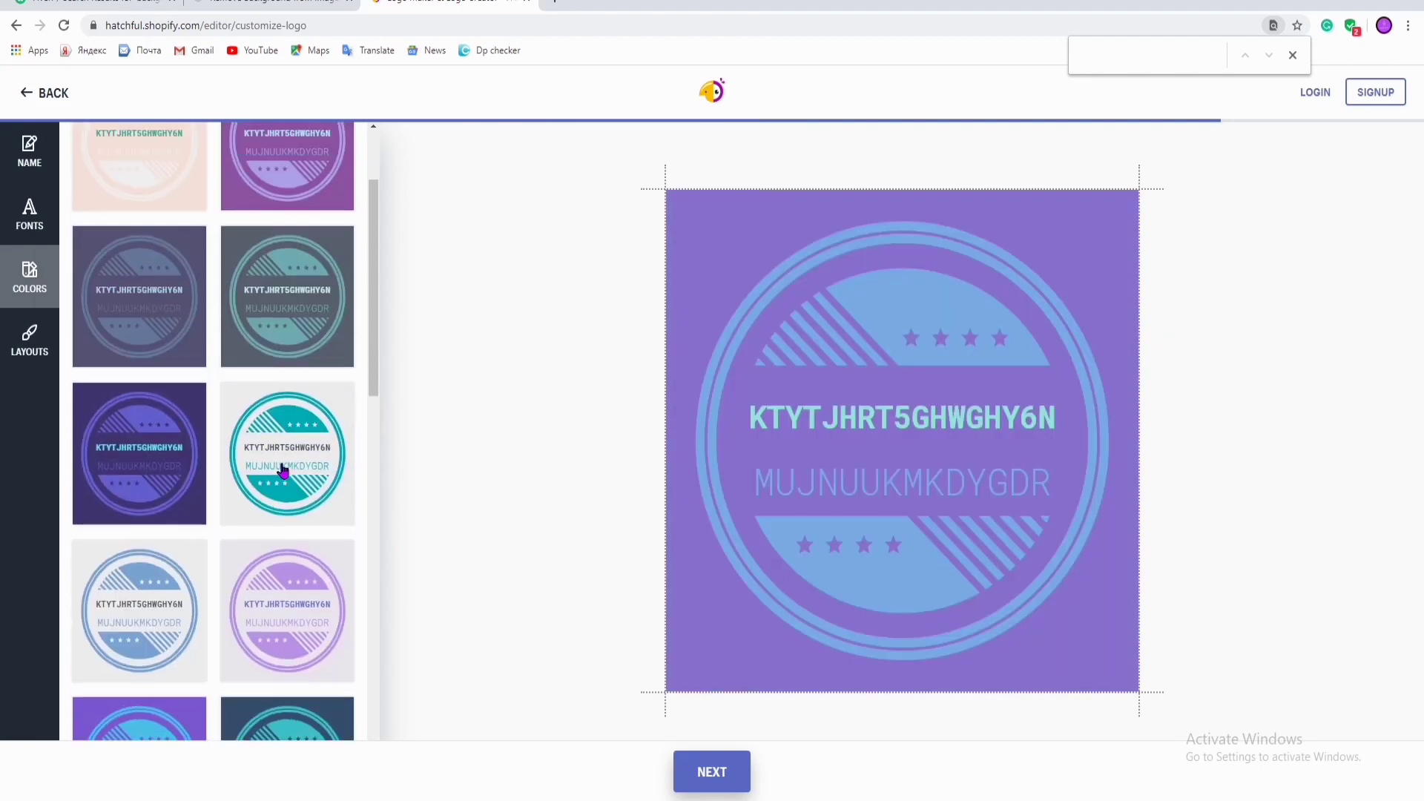
left_click(281, 467)
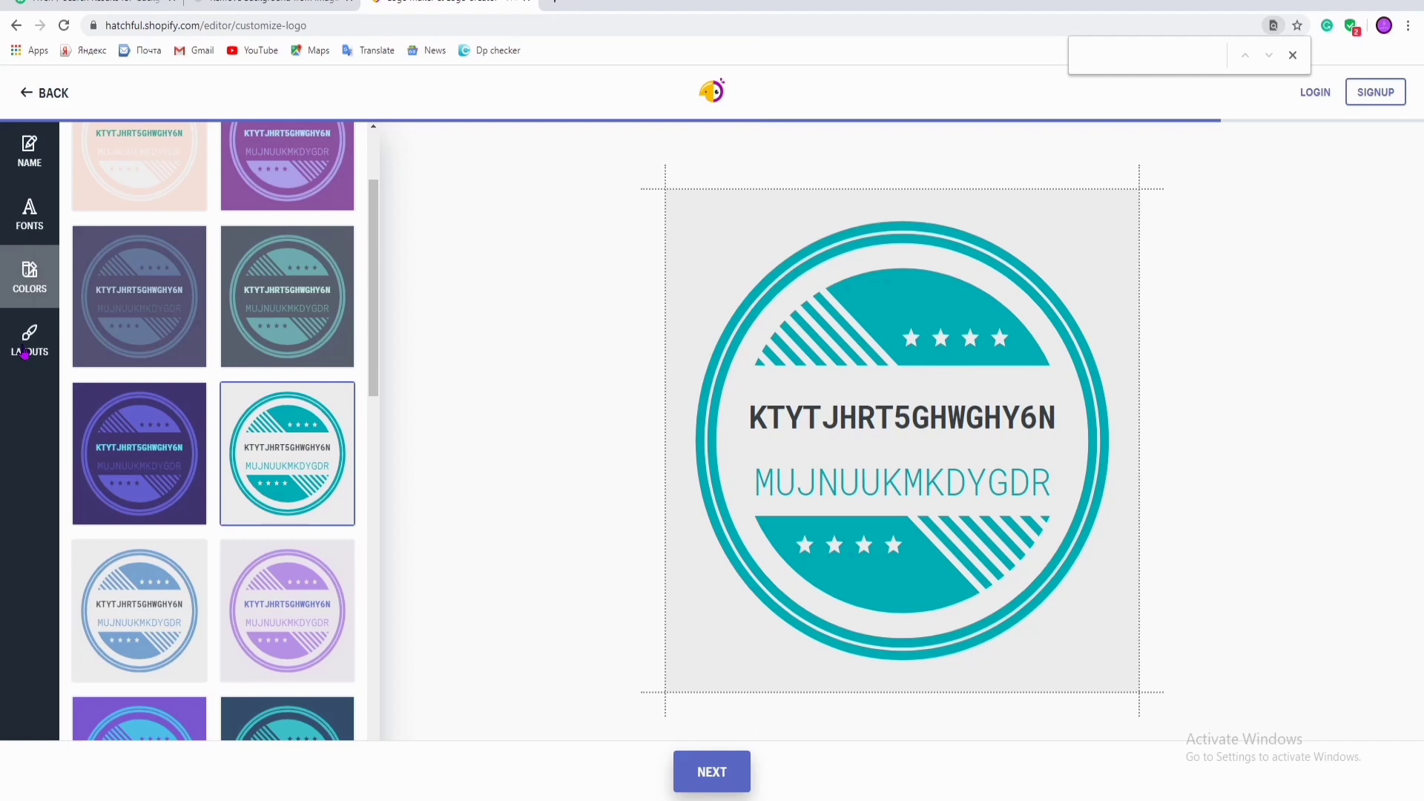
Continue to the finished logo's preview page and review the included package and social media mock-ups.
left_click(710, 775)
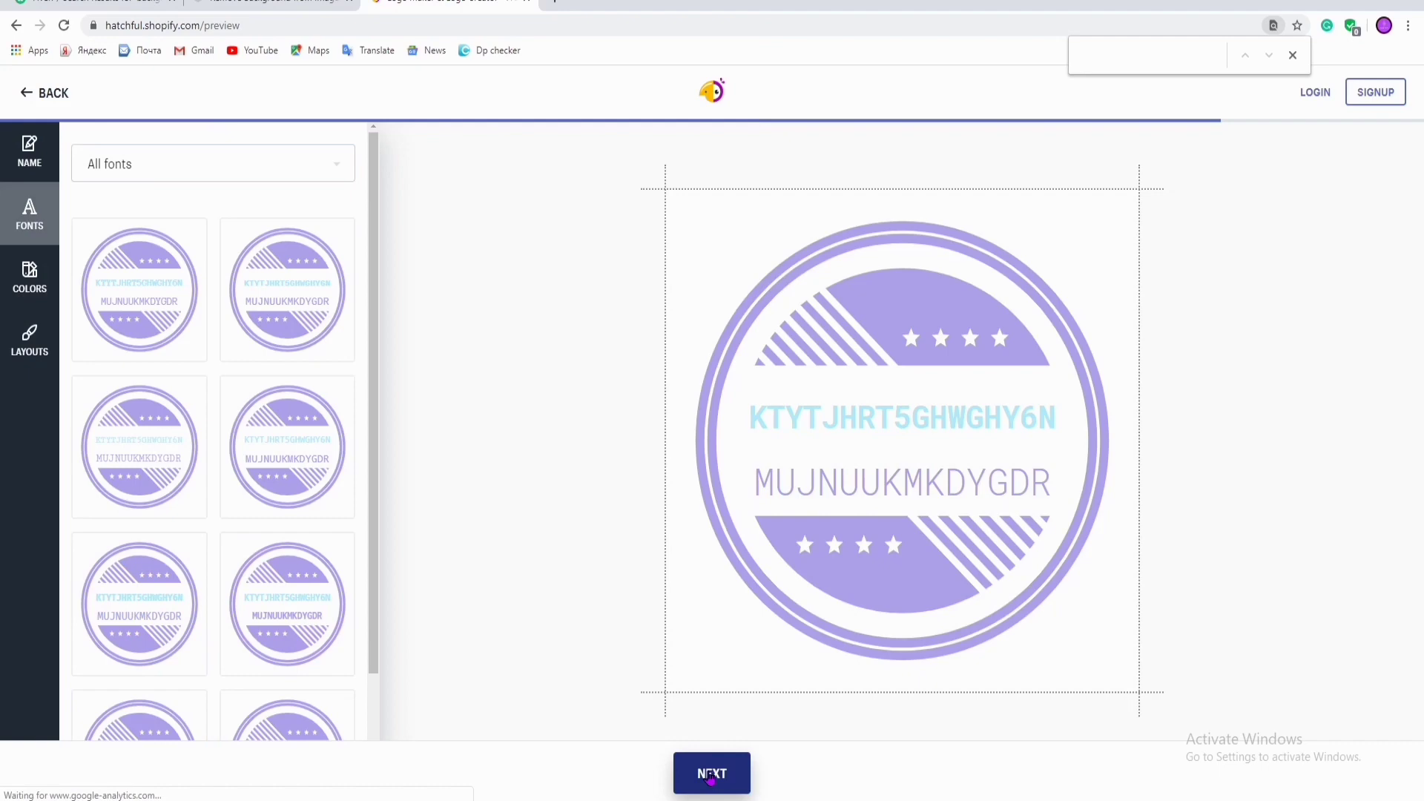
left_click(710, 775)
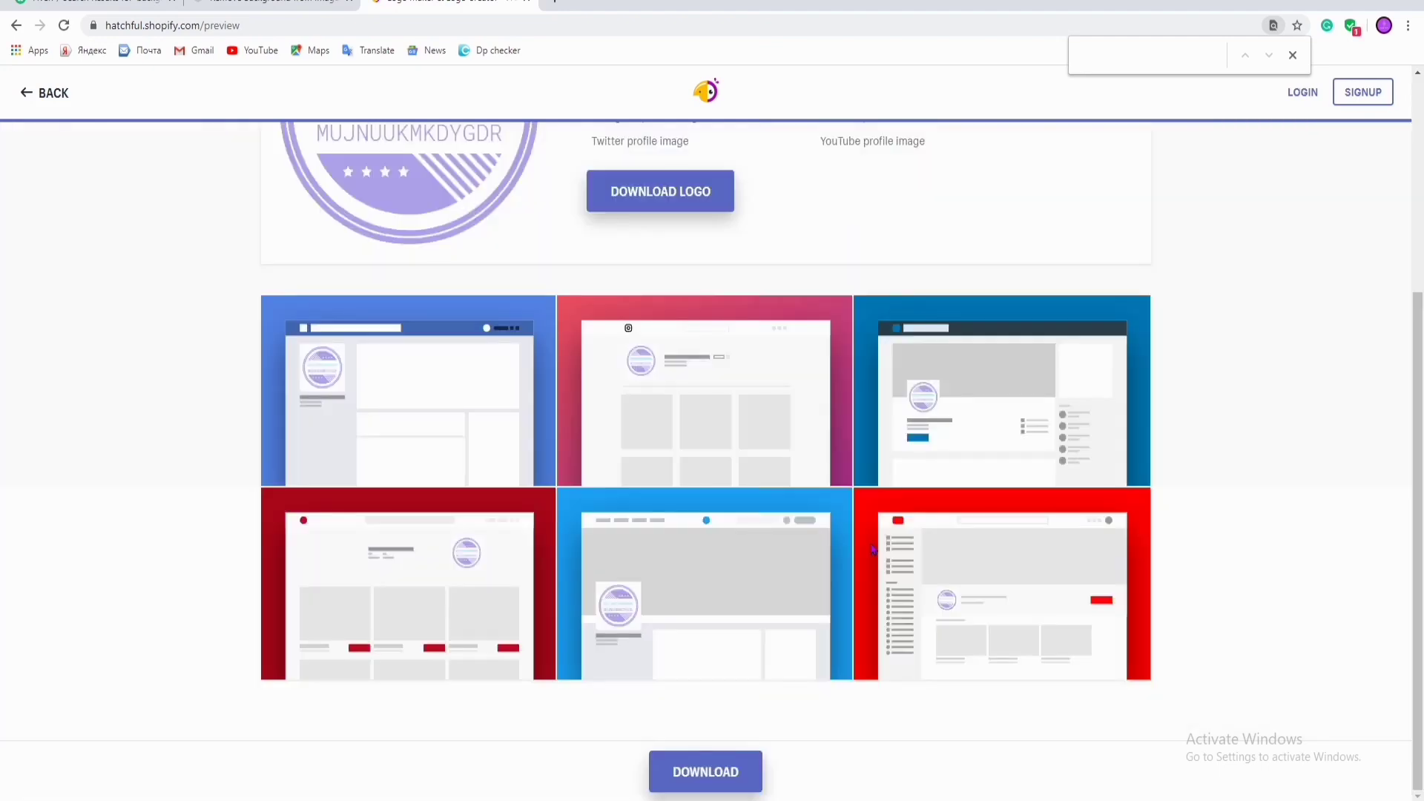
scroll(653, 525, "up", 4)
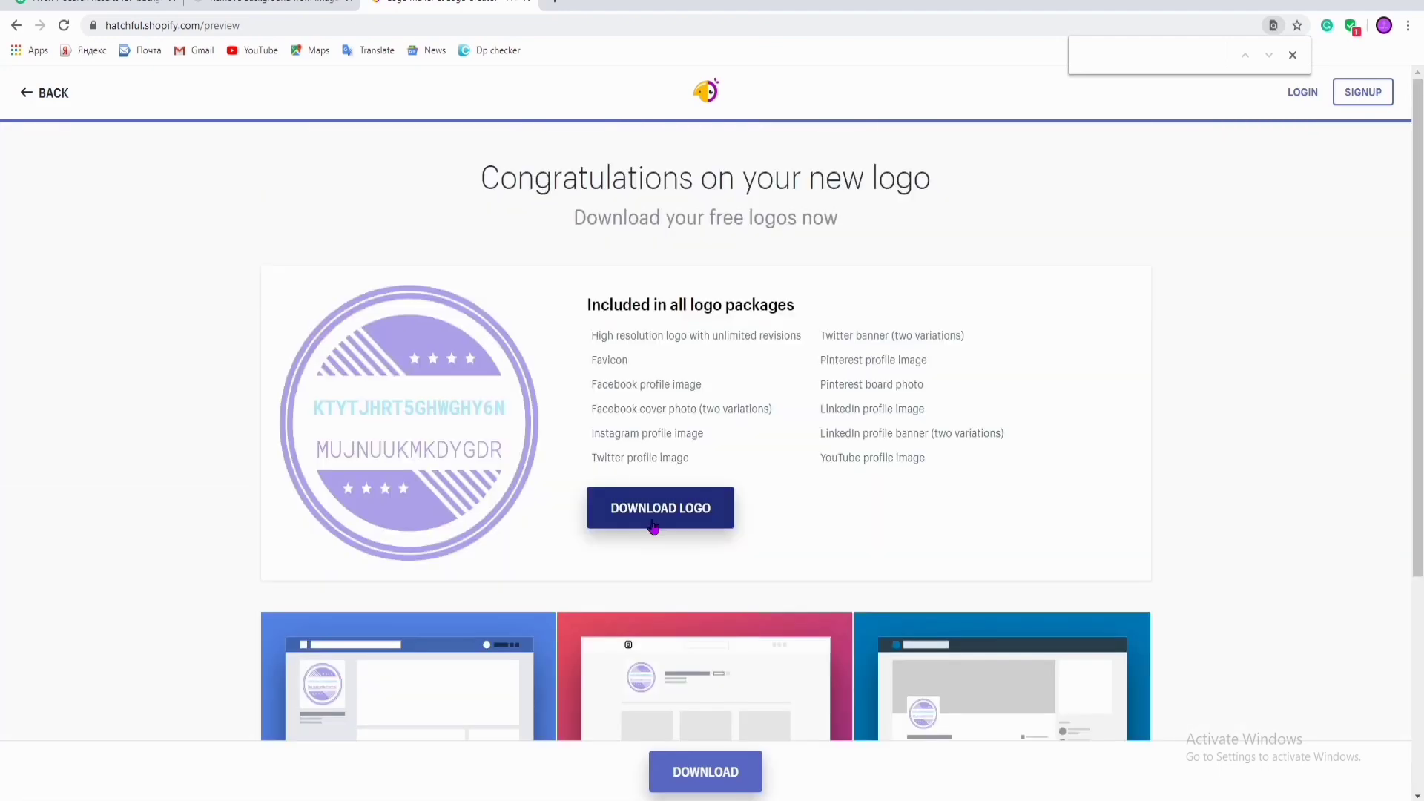
Request the logo download to show the account creation form, and close the form without signing up.
left_click(652, 523)
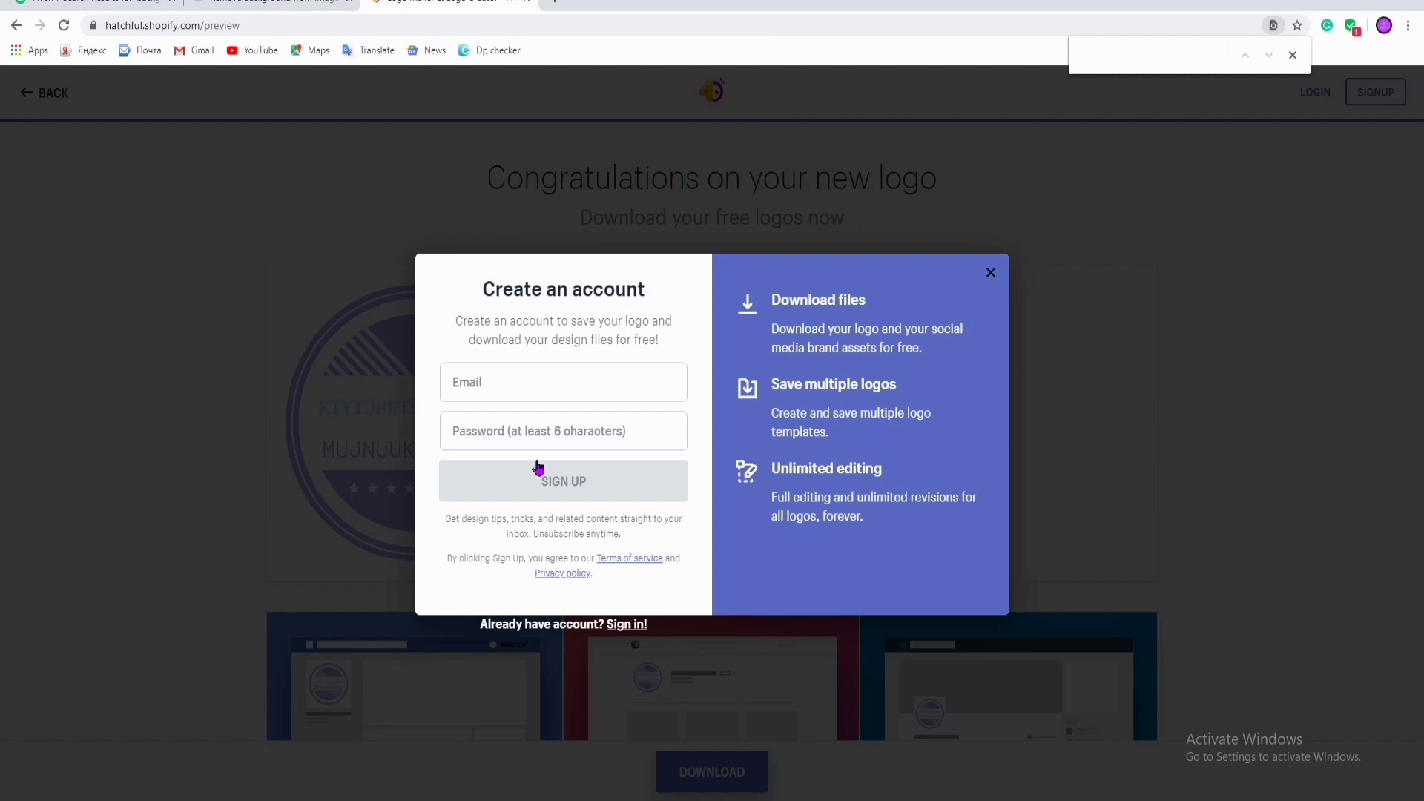
left_click(991, 273)
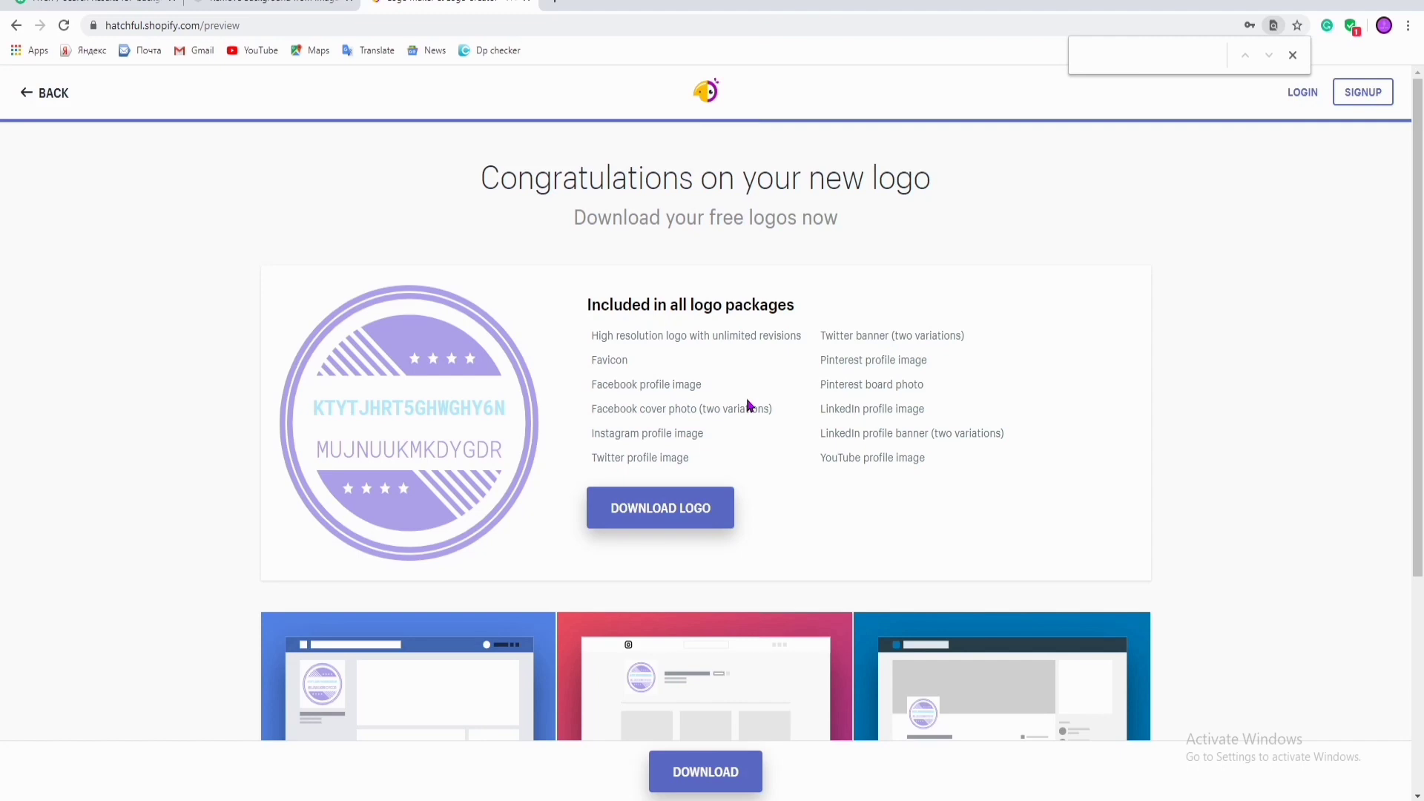
Switch back to the remove.bg page with the background-removed photo.
left_click(305, 3)
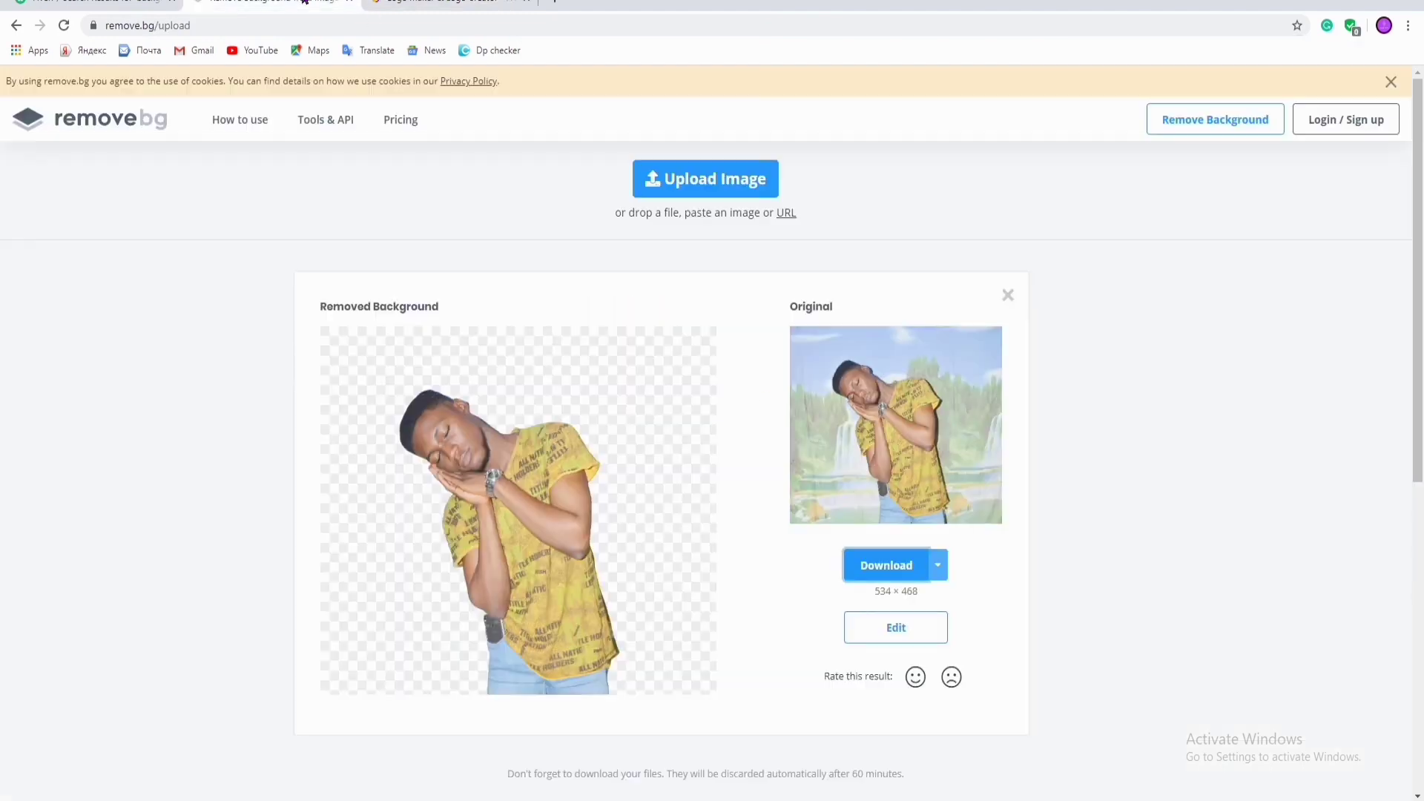